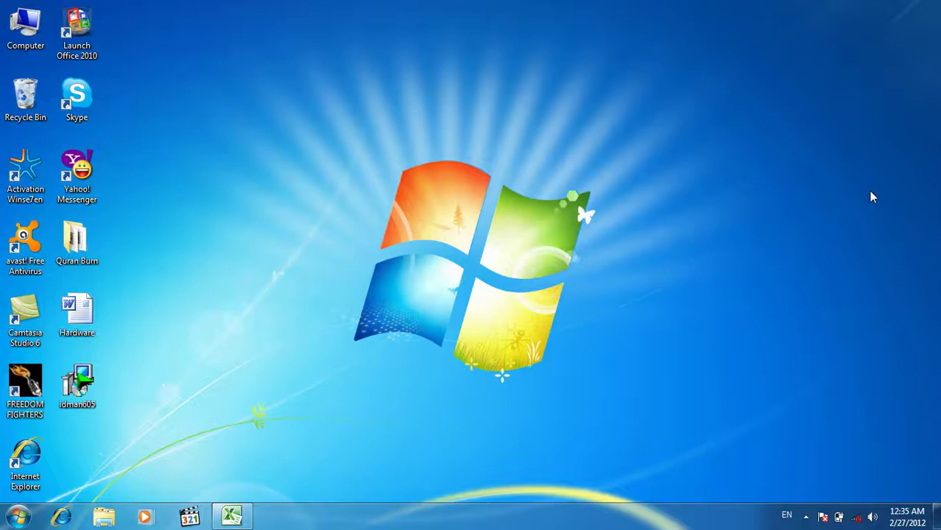
Restore the blank Book1 workbook from the taskbar and show the Insert ribbon.
click(658, 146)
click(248, 521)
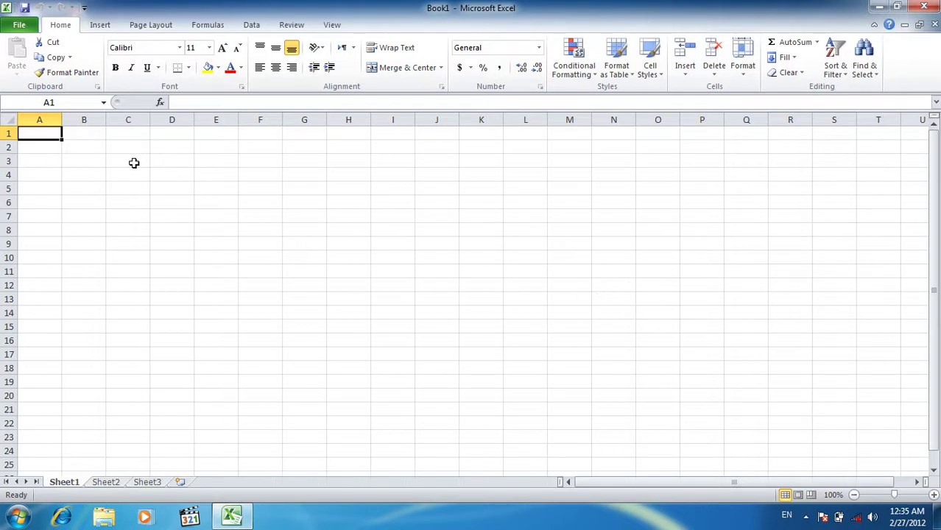
click(100, 29)
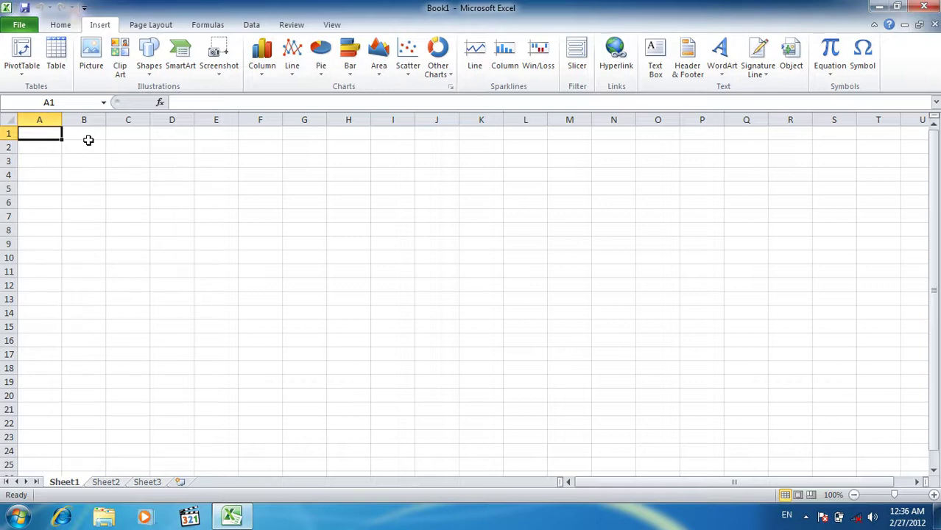
Draw a text box across B1:E2 and type the title 'COmputer Student List'.
click(659, 63)
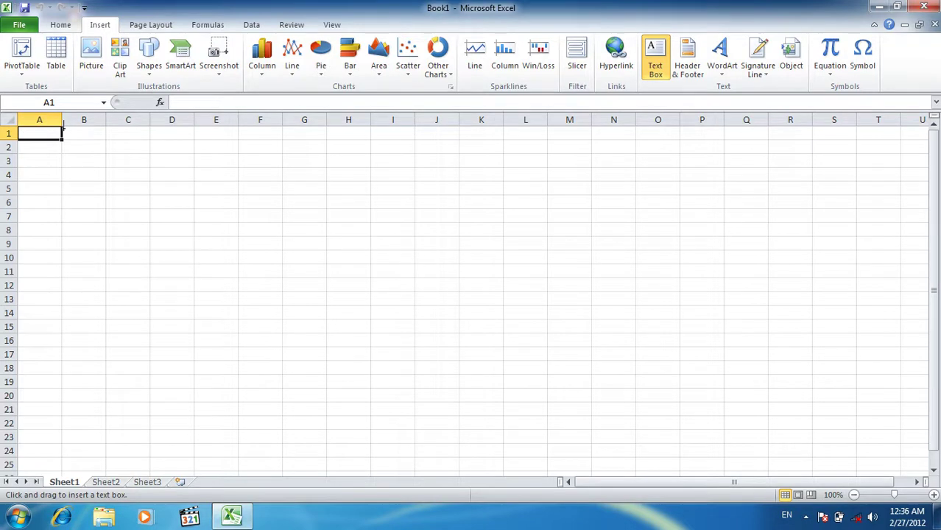
drag(62, 130, 237, 153)
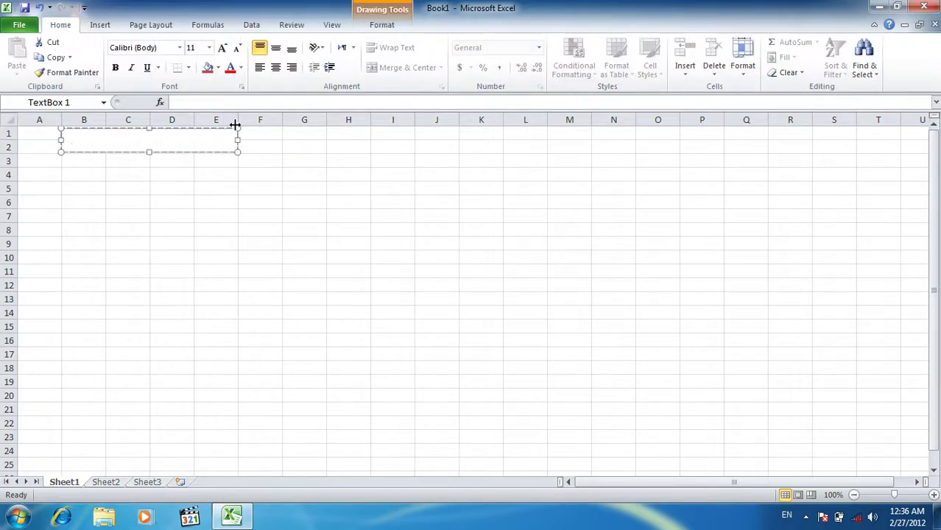
text(COmputer Stu)
text(dent List)
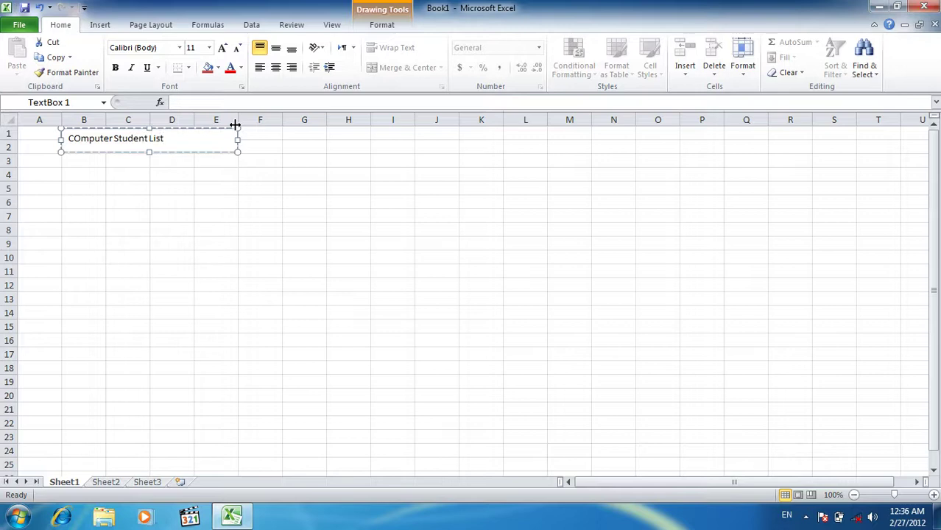
Format the title as centered, bold, 18-point red text on a yellow fill.
click(275, 67)
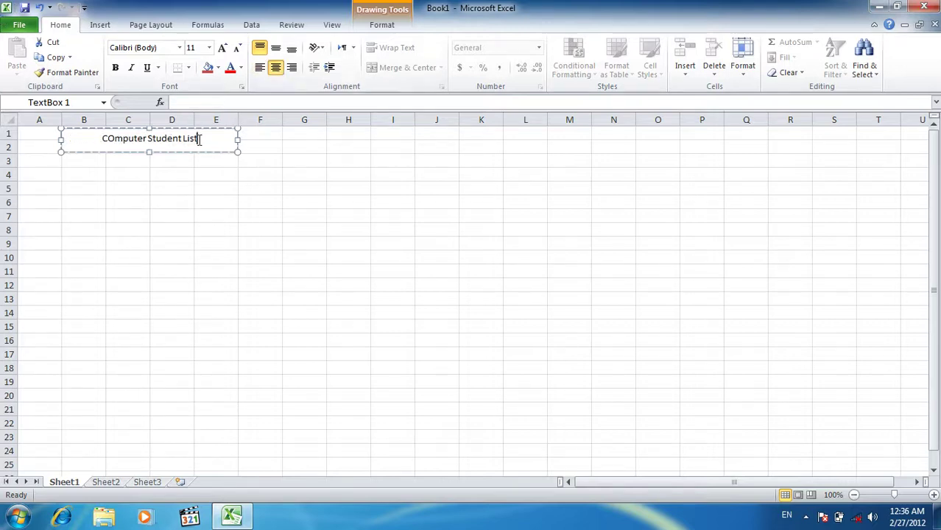
drag(219, 145, 130, 134)
click(114, 67)
triple_click(223, 47)
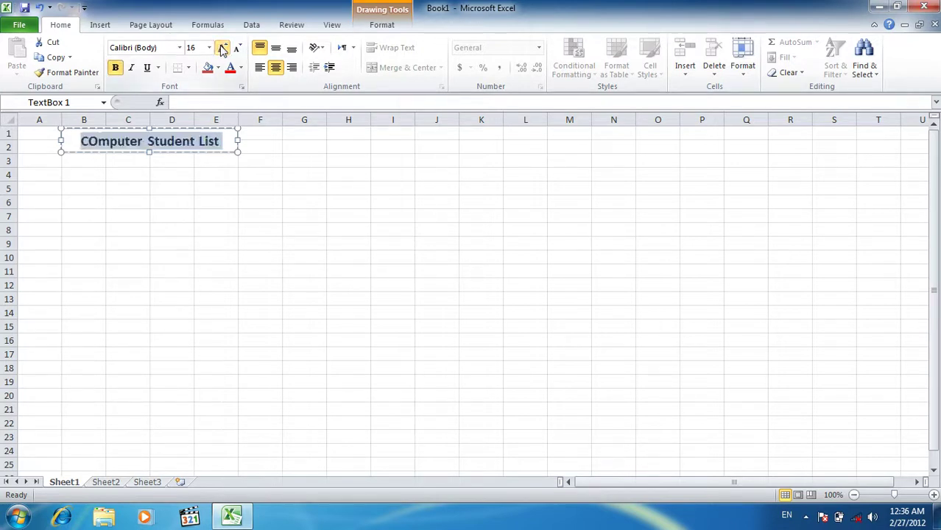
click(223, 48)
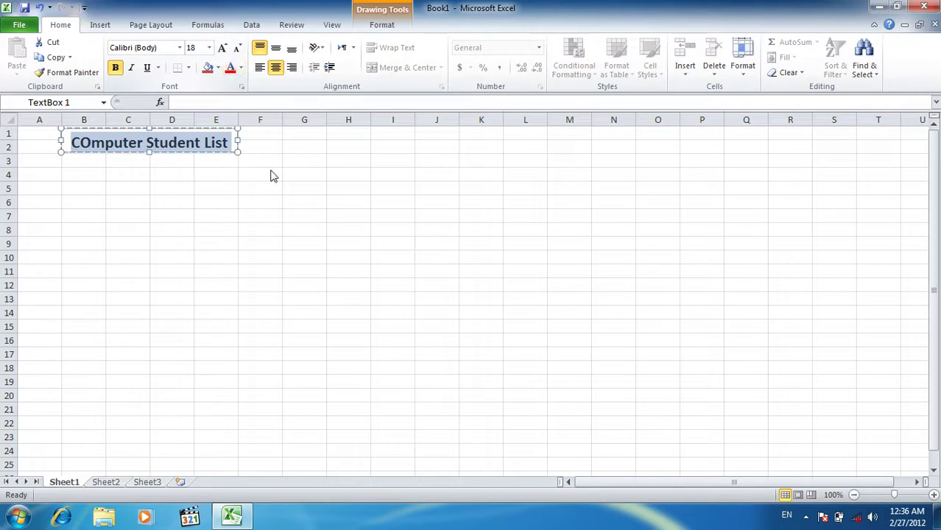
click(230, 68)
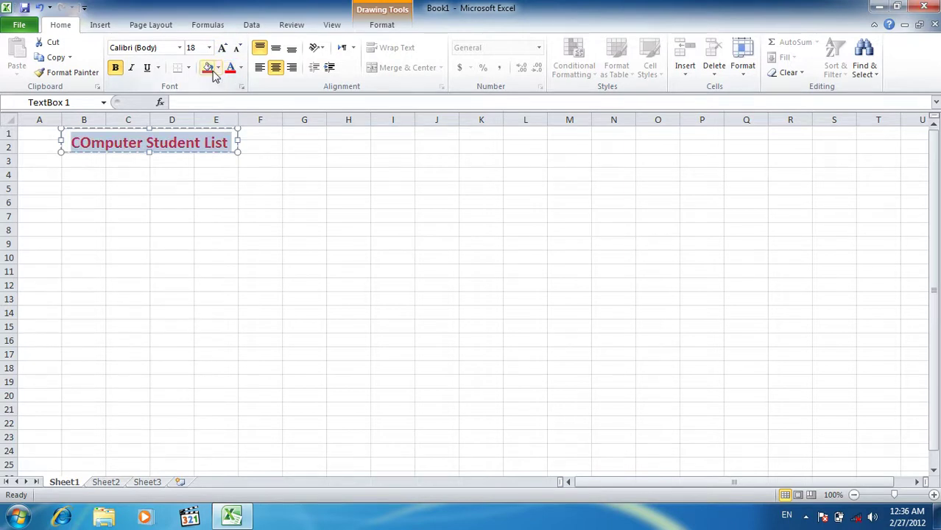
click(208, 69)
click(219, 68)
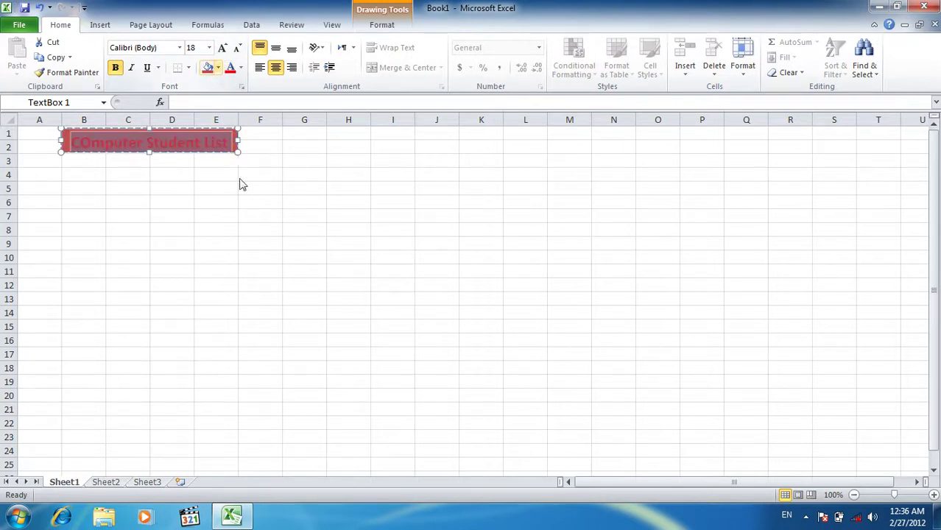
click(239, 184)
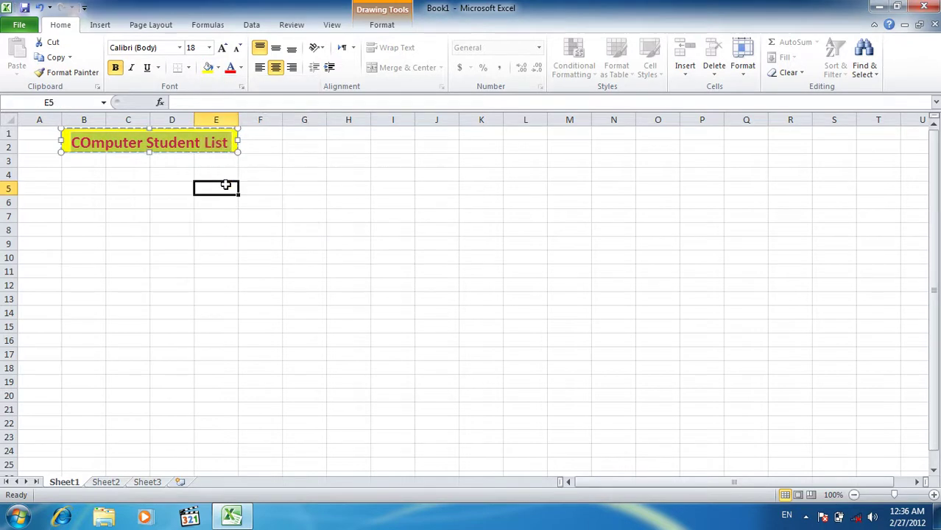
click(223, 186)
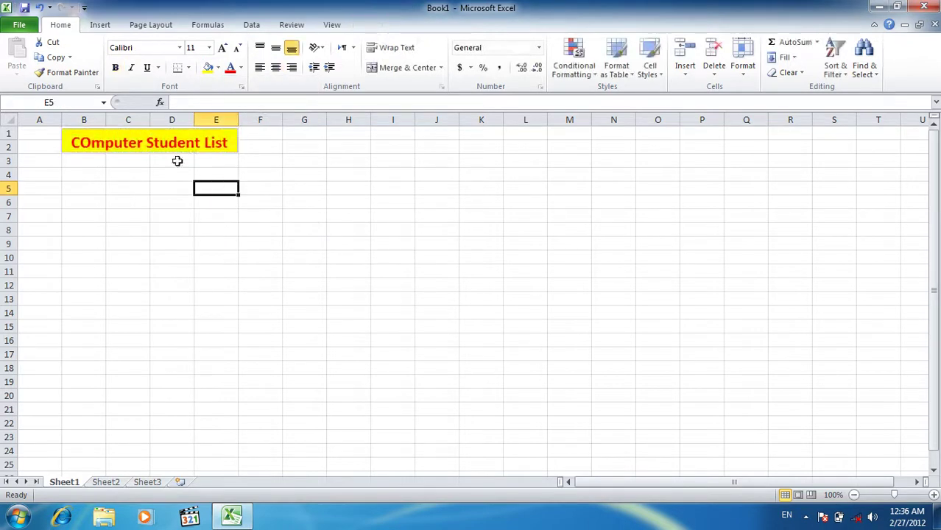
Enter the headers Sname, Program, Fee and Balance in B3:E3.
click(86, 159)
text(Sname)
key(Tab)
text(Program)
key(Tab)
text(G)
key(BackSpace)
text(Fee)
key(Tab)
text(Balance)
key(Return)
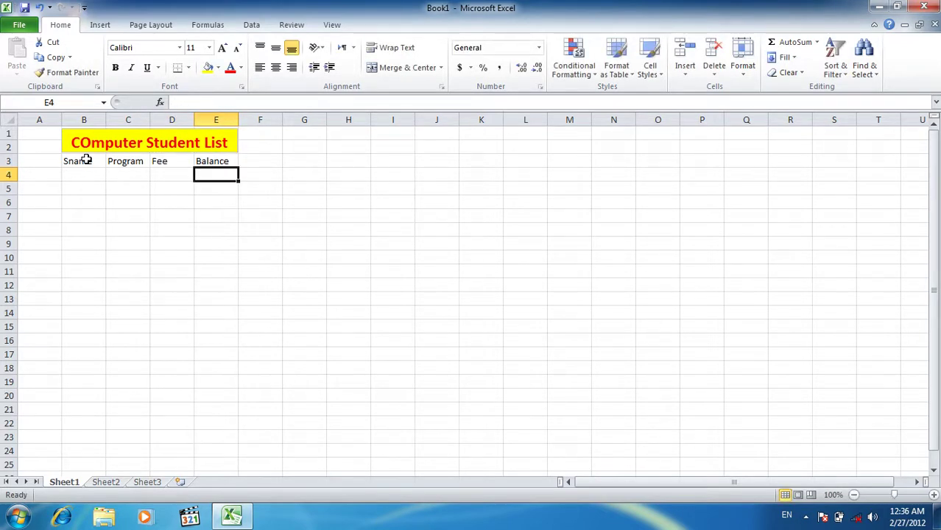
Make the B3:E3 headers bold and centered horizontally and vertically.
drag(70, 161, 213, 160)
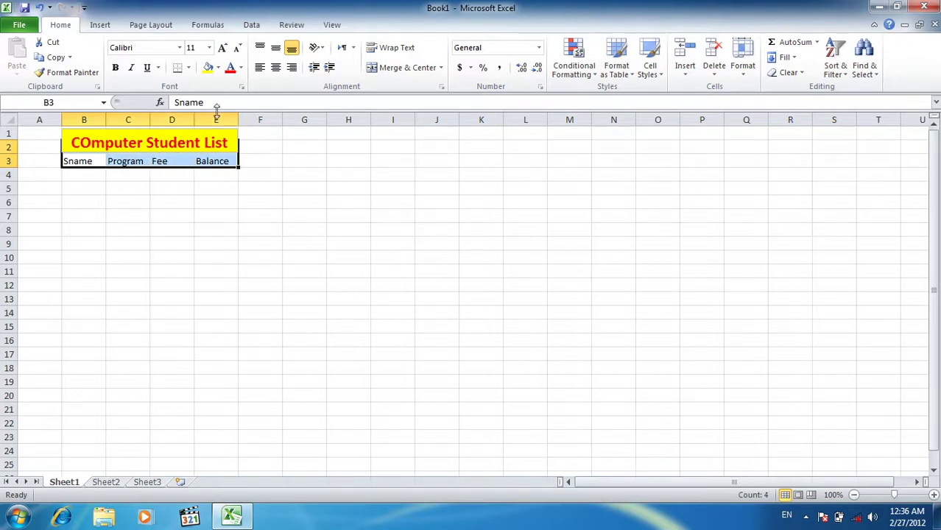
click(276, 67)
click(275, 47)
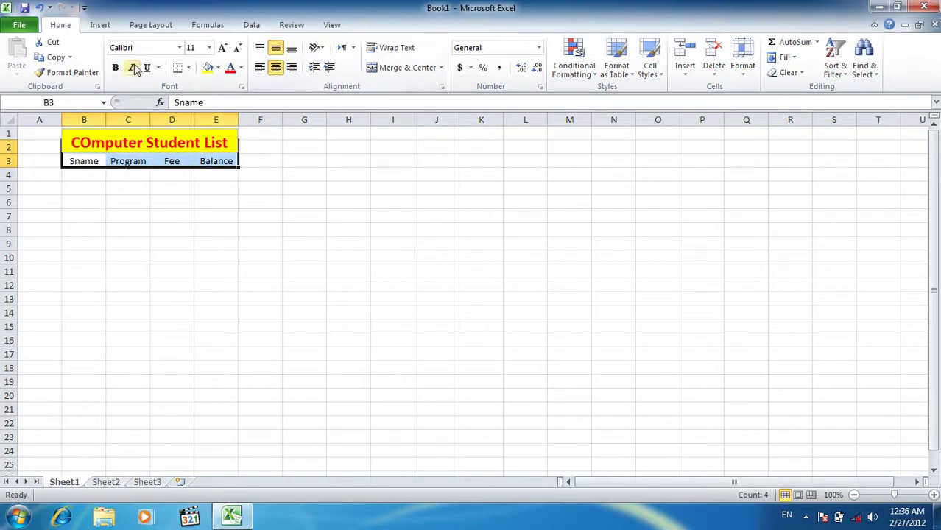
click(115, 67)
Apply All Borders to the table range B3:E11.
mouse_move(96, 161)
mouse_down()
mouse_move(252, 272)
mouse_move(220, 264)
mouse_up()
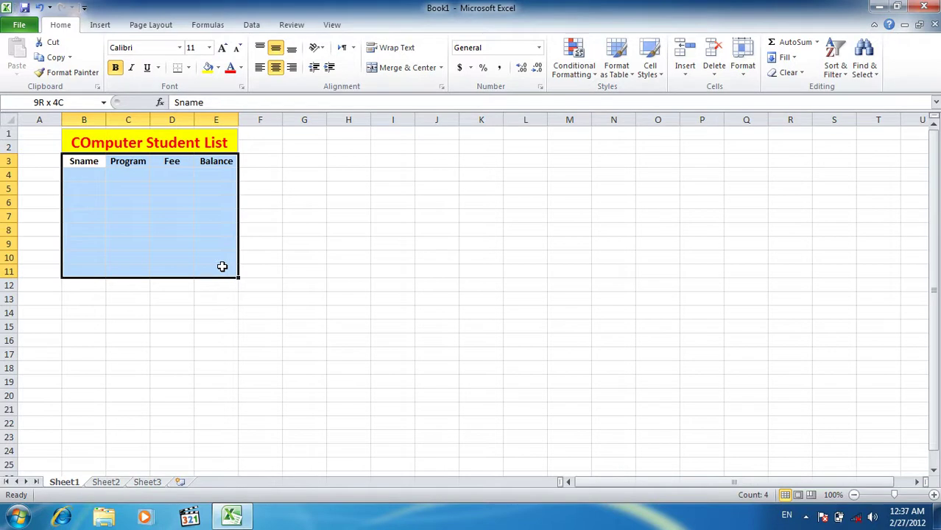
click(190, 67)
click(200, 176)
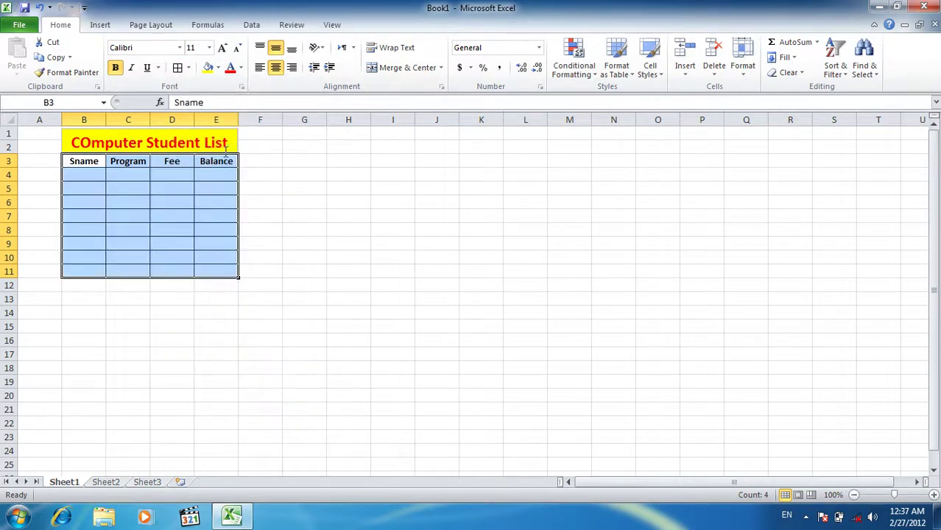
click(259, 136)
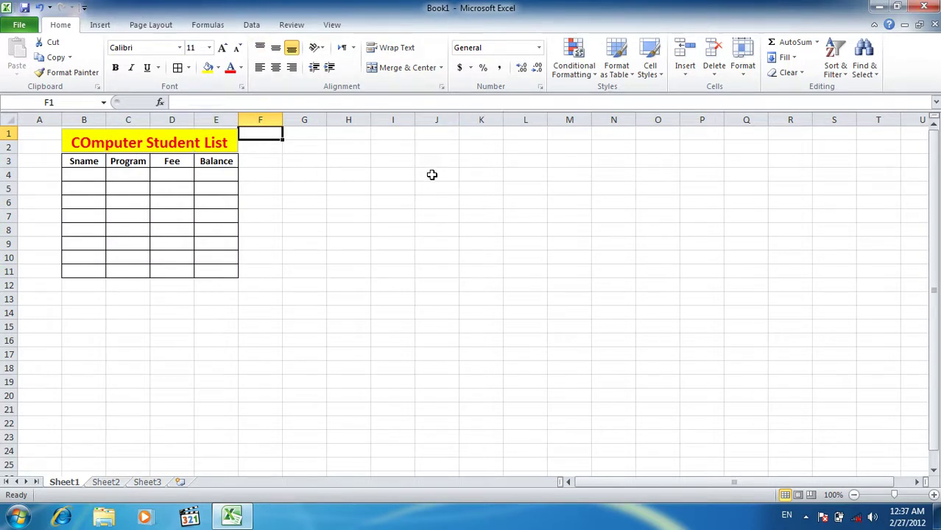
Insert the Tulips picture from the Sample Pictures folder.
click(109, 32)
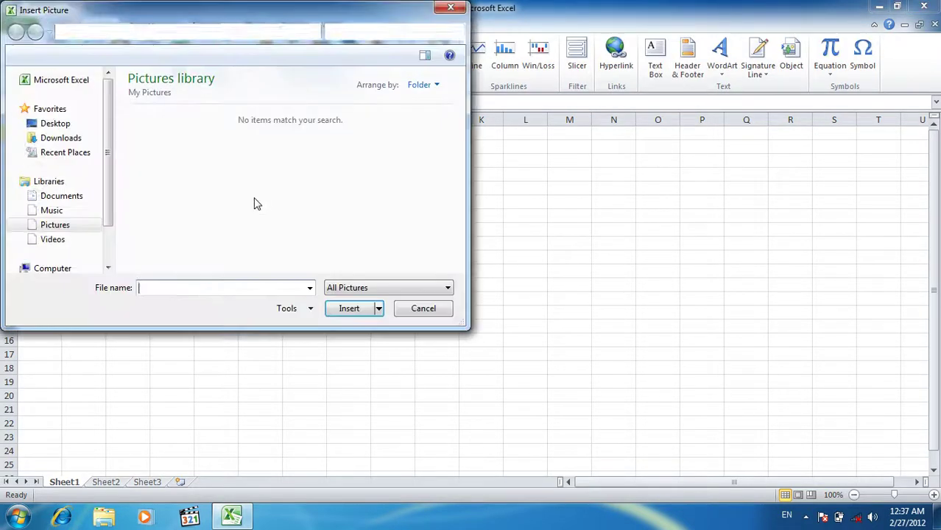
click(89, 227)
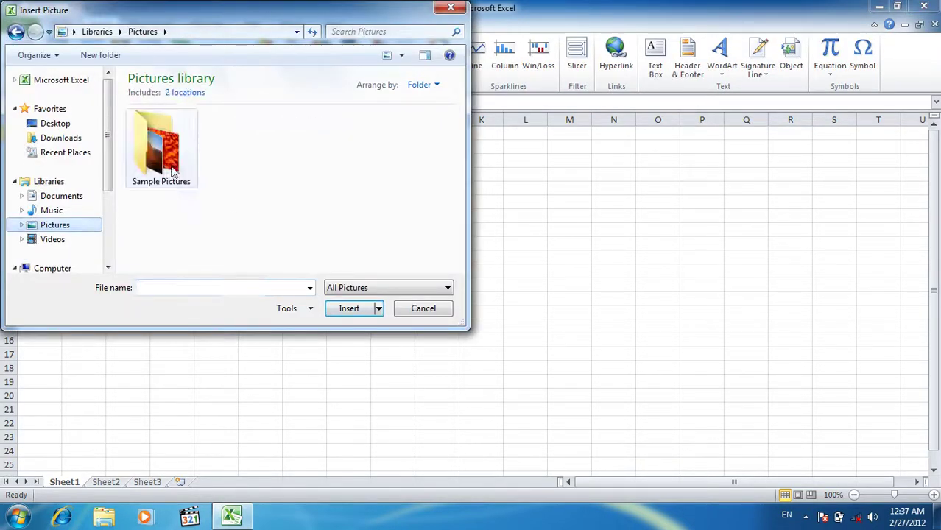
double_click(171, 165)
double_click(418, 211)
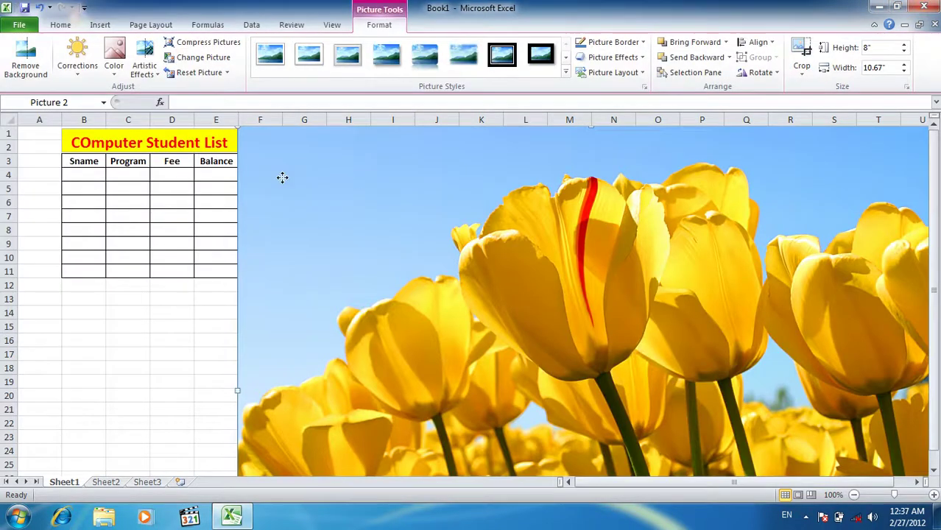
Resize the tulip picture to about 4.09 by 5.31 inches and place it beside the table.
drag(281, 176, 272, 202)
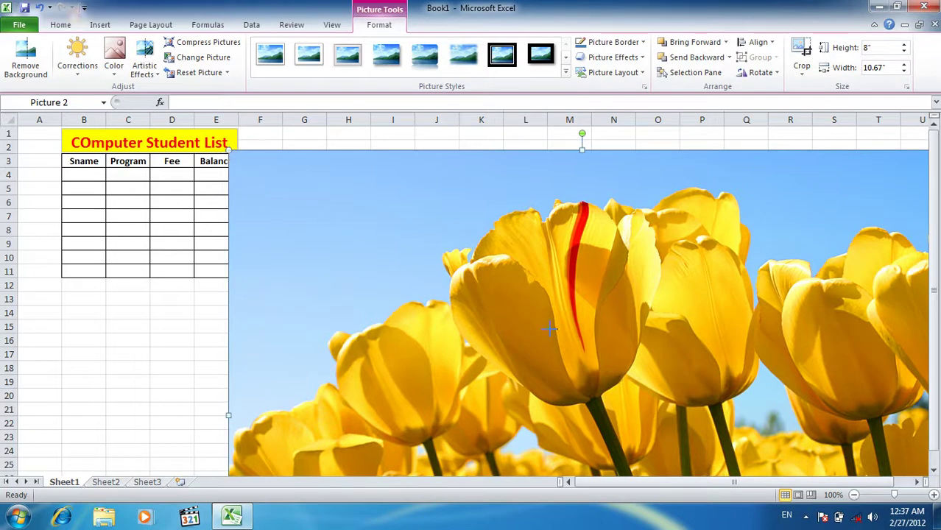
drag(228, 150, 469, 331)
drag(641, 393, 420, 175)
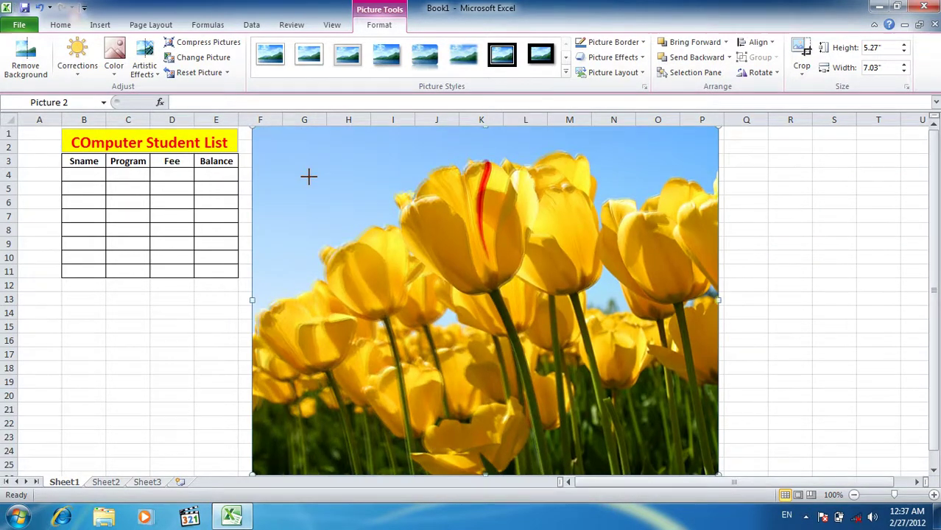
drag(308, 176, 357, 205)
drag(472, 309, 447, 237)
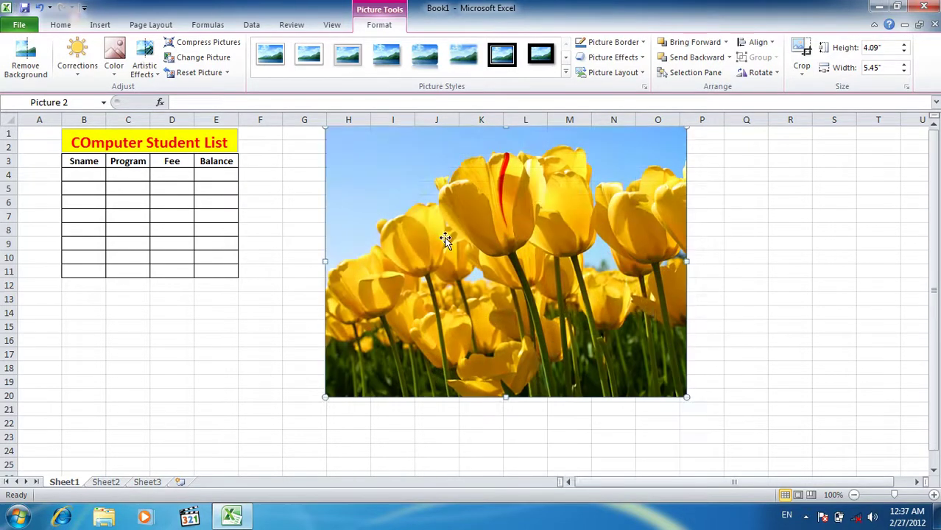
drag(681, 262, 678, 267)
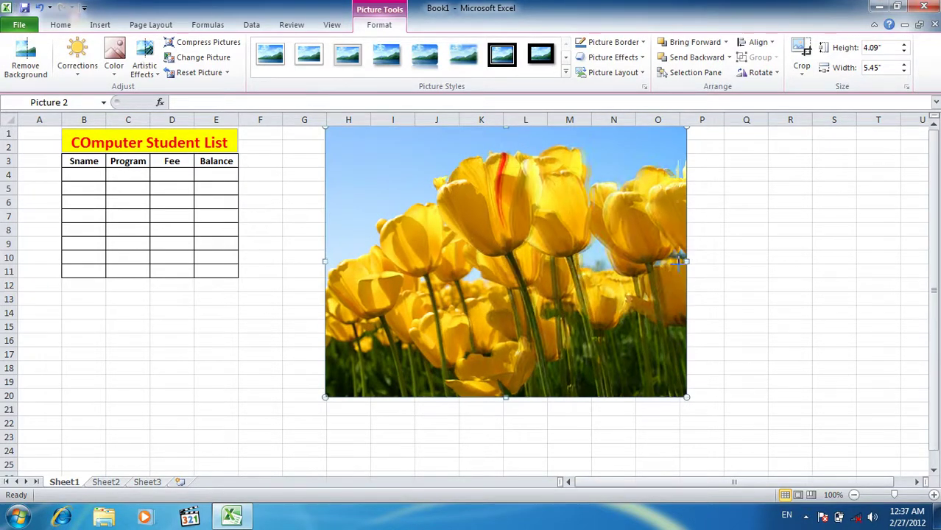
click(737, 243)
click(636, 211)
right_click(639, 214)
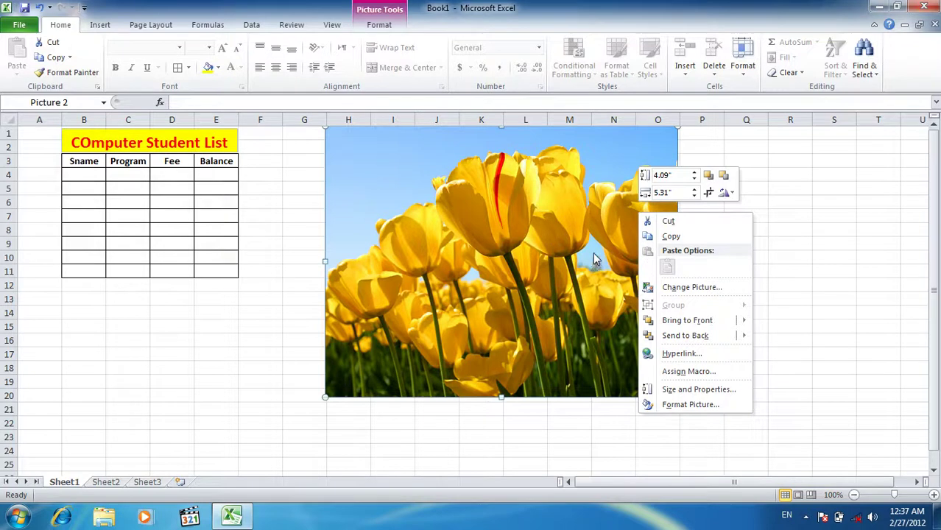
key(Escape)
click(106, 27)
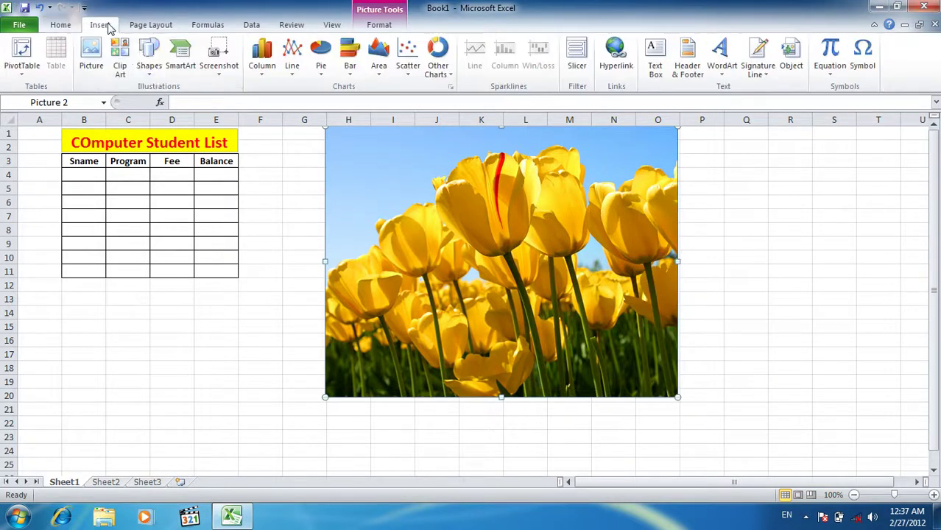
click(152, 71)
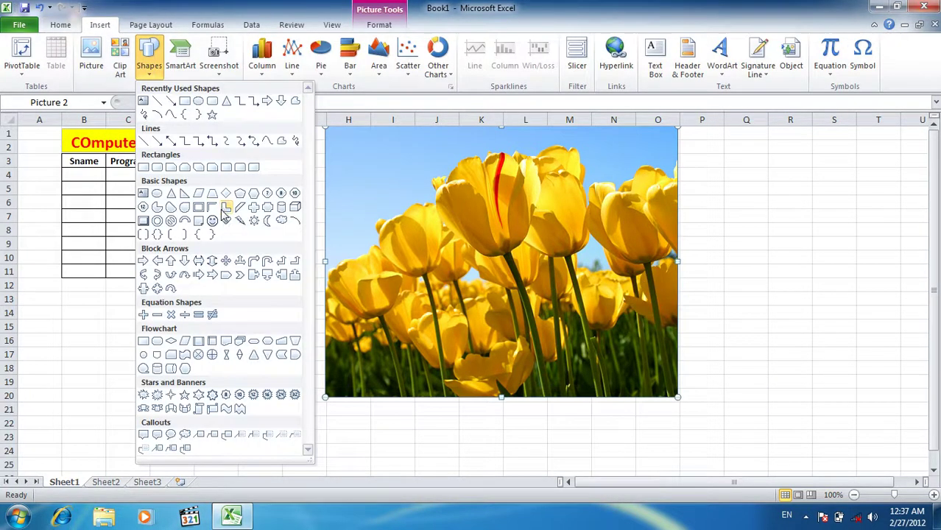
click(217, 219)
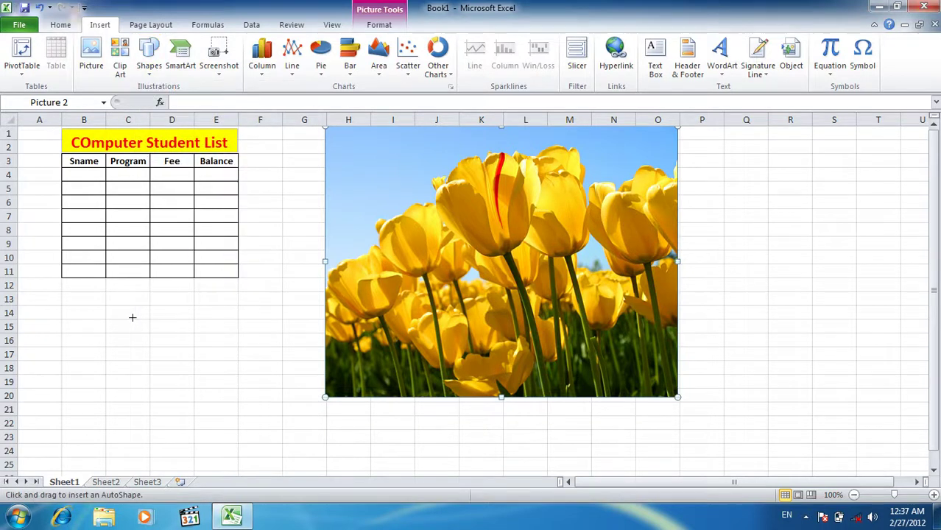
drag(132, 318, 238, 418)
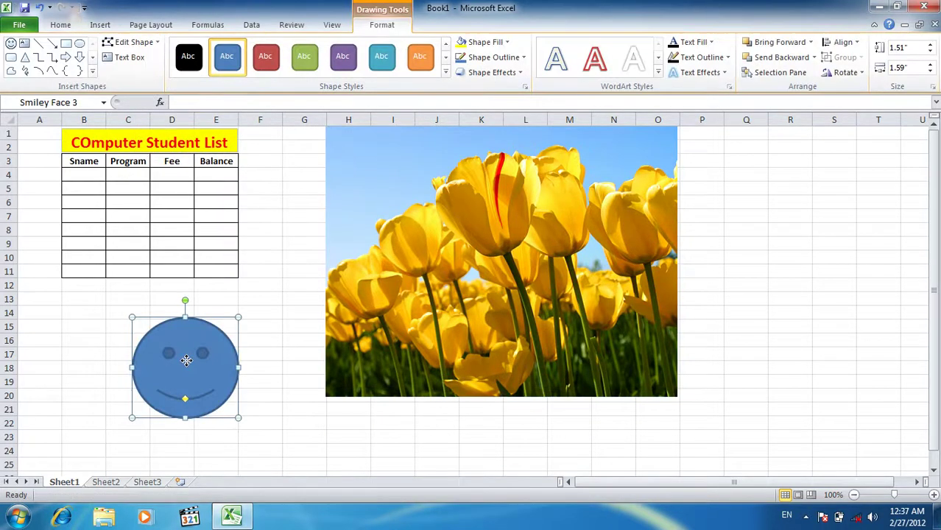
right_click(186, 360)
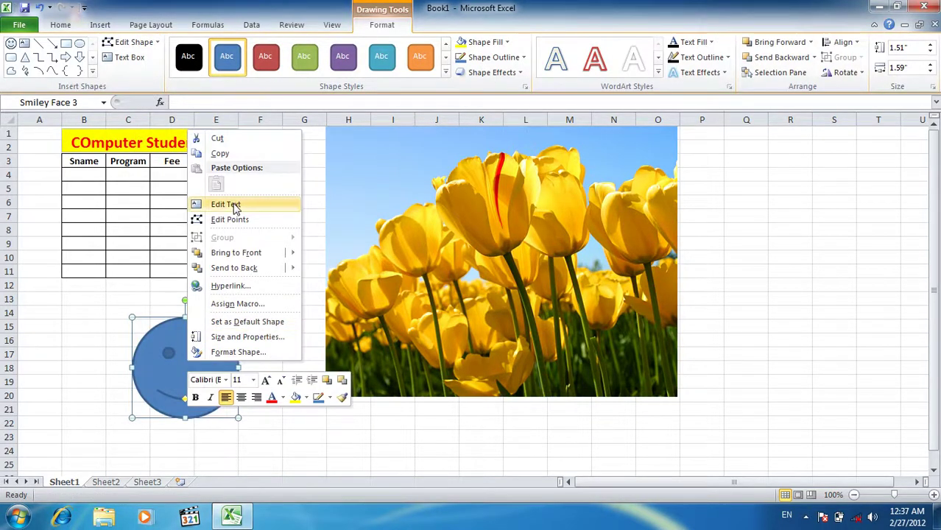
click(362, 219)
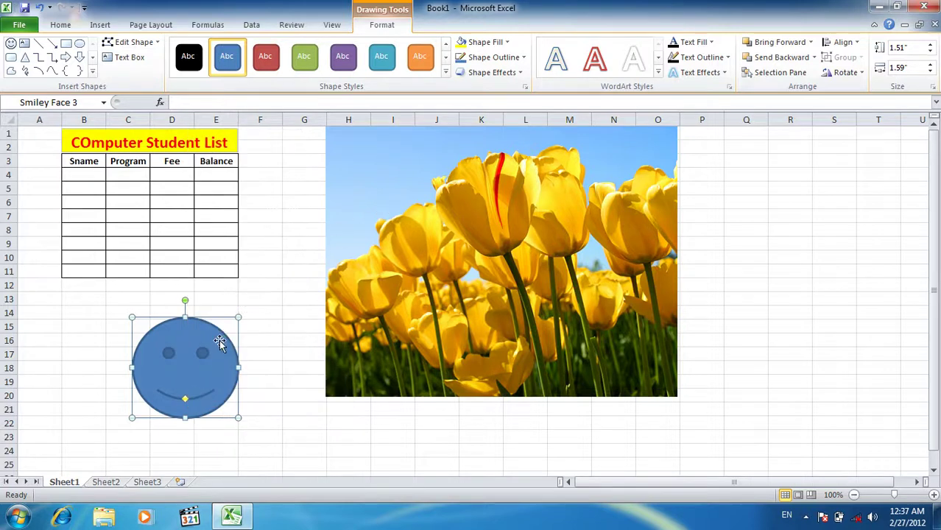
click(231, 329)
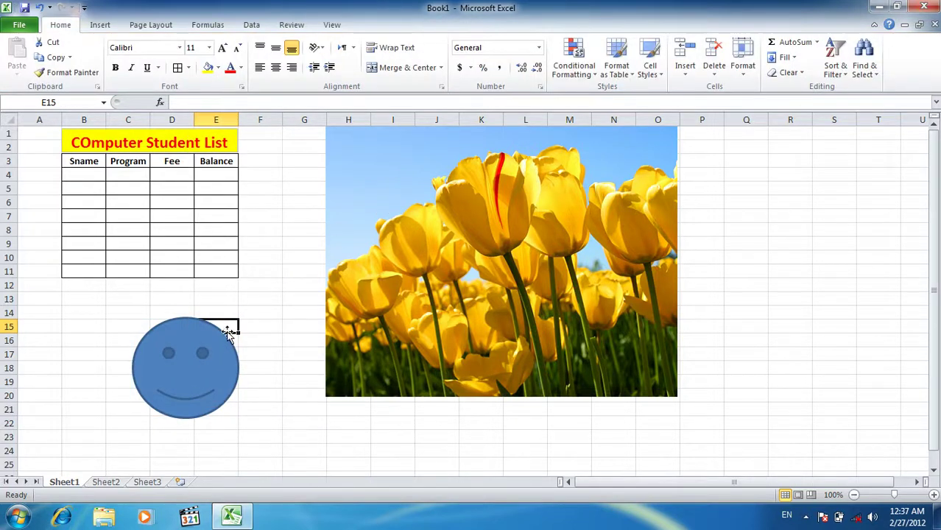
click(221, 335)
key(Delete)
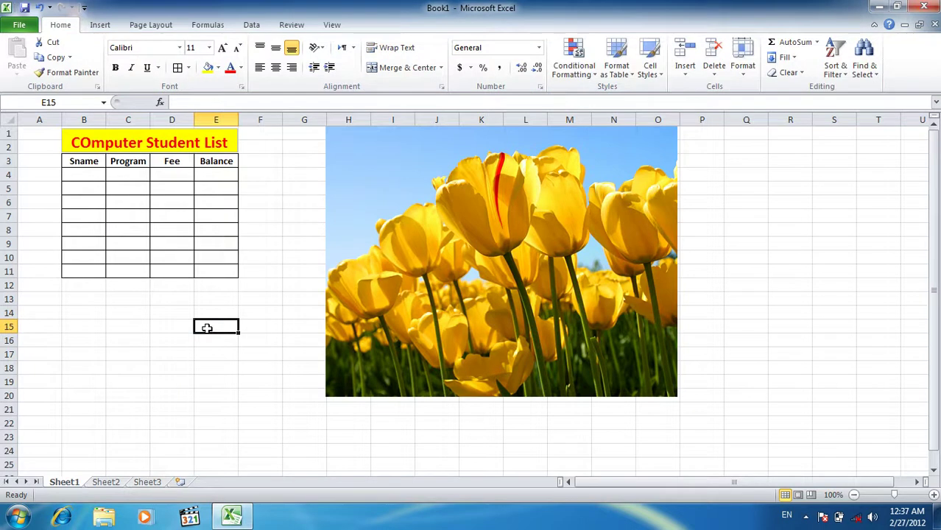
click(99, 26)
Draw a text box across the picture's bottom reading 'Afghanistan is a lovely Country On the Map Of the World'.
click(655, 59)
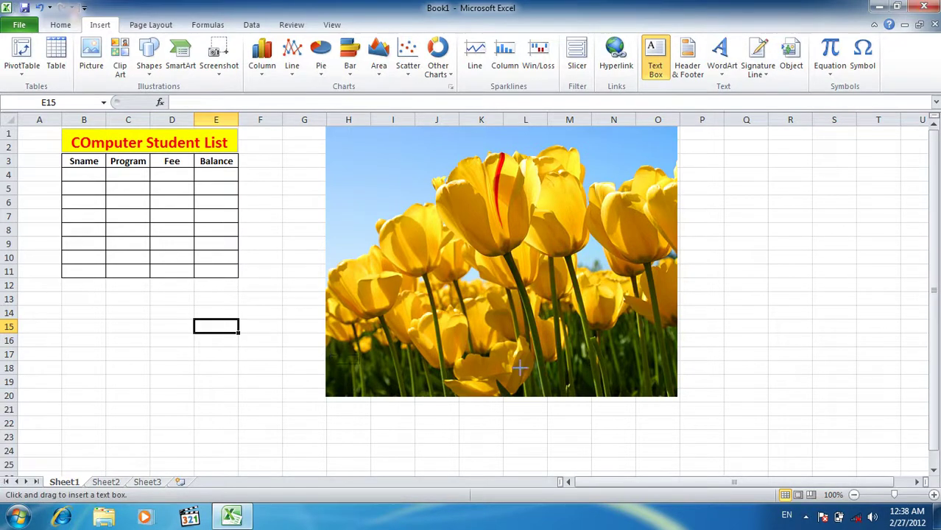
drag(520, 368, 672, 382)
text(Afg)
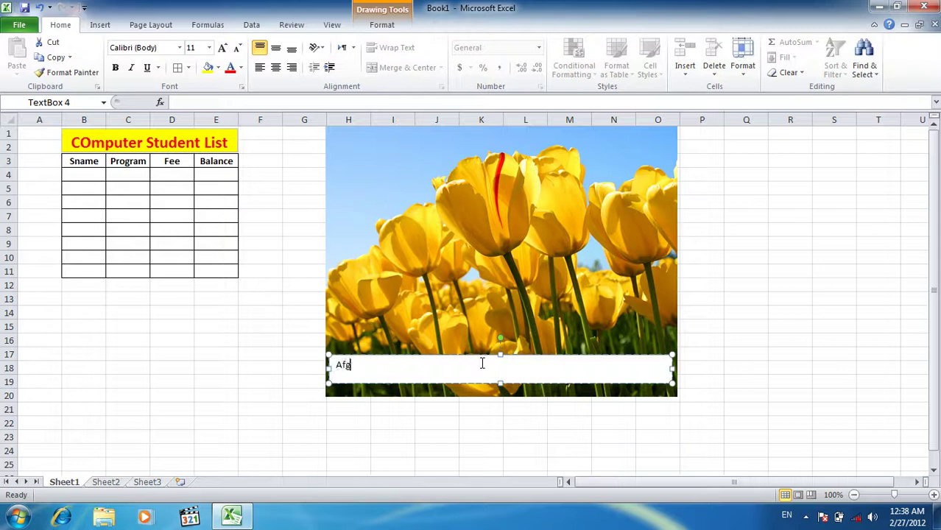
text(hanistan is a )
text(lovely Country On the Map)
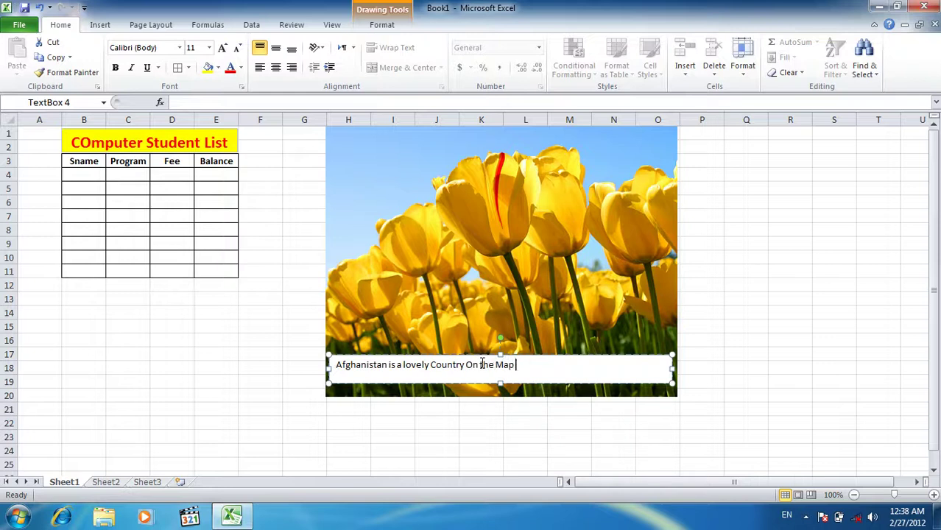
text(World)
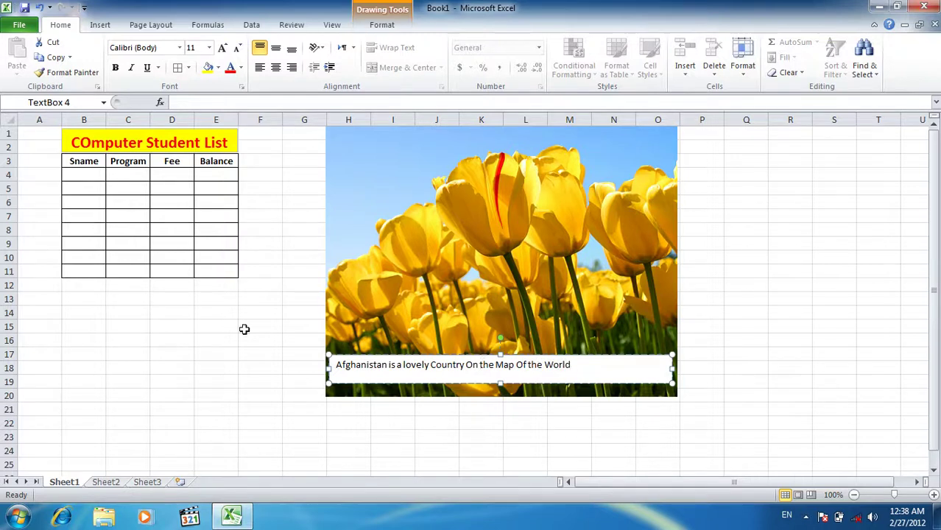
Make the caption bold, centred horizontally and vertically, at font size 14.
click(276, 66)
click(276, 49)
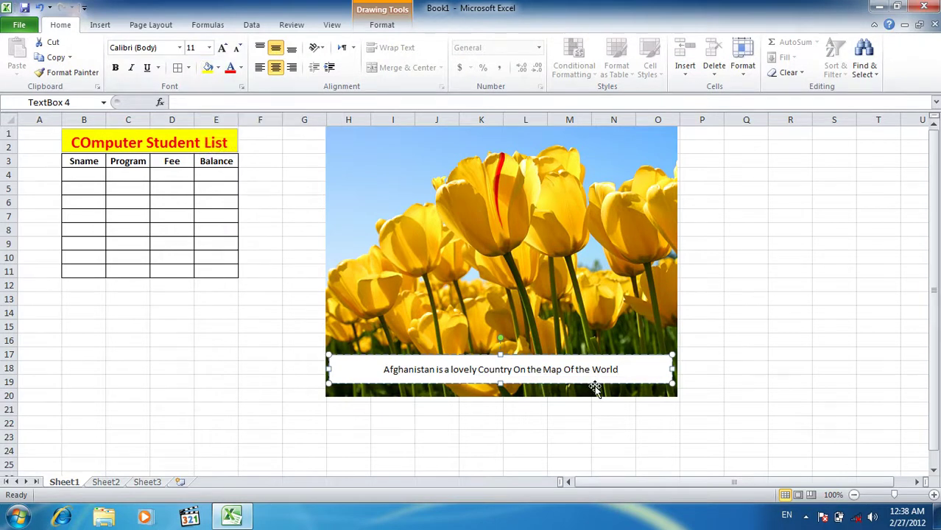
drag(620, 369, 383, 369)
click(115, 67)
click(224, 48)
click(223, 48)
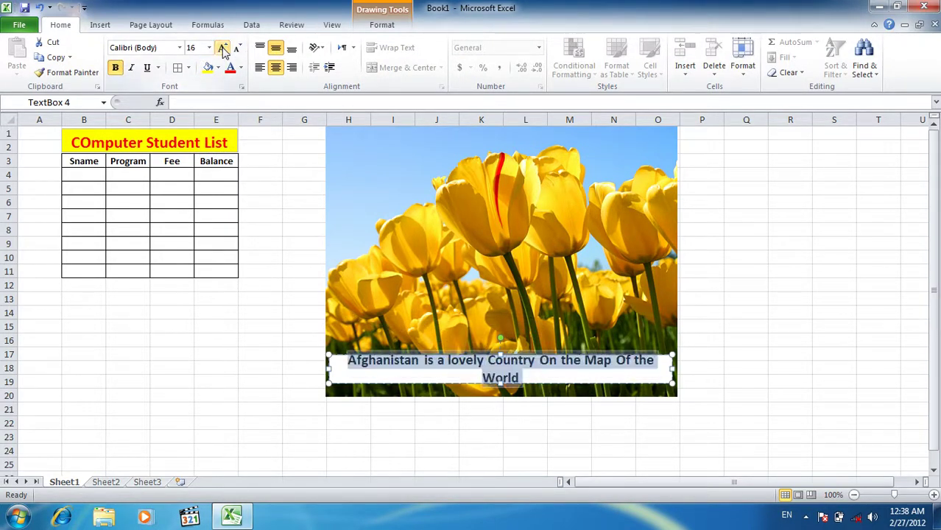
click(237, 49)
click(744, 324)
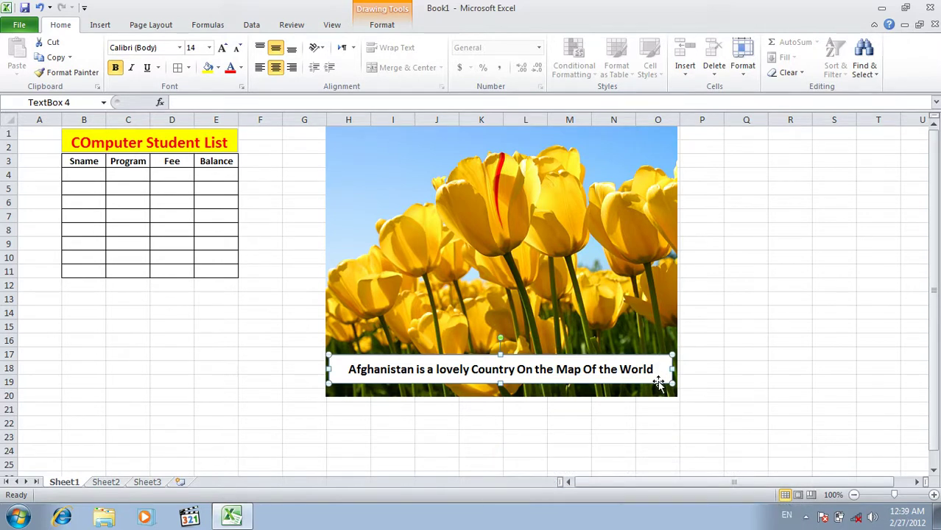
key(alt+n)
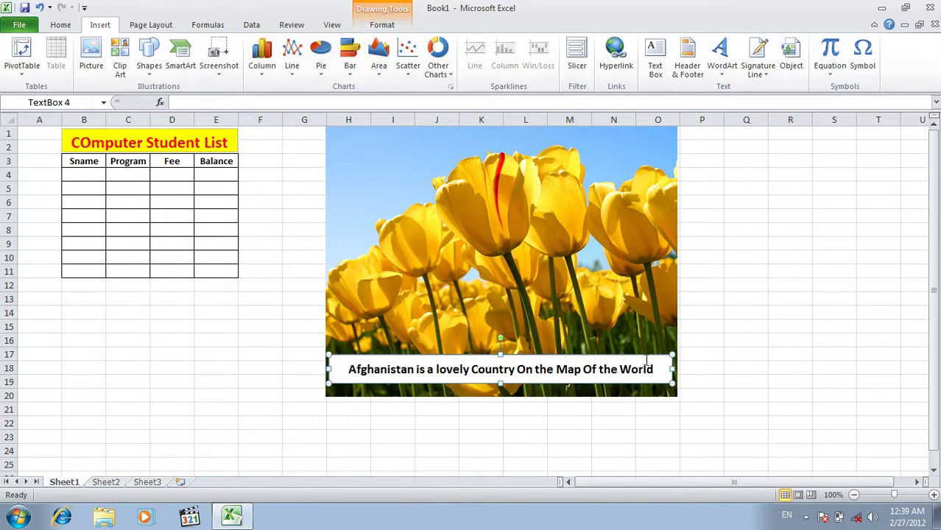
Set the caption box's Shape Fill to No Fill.
click(382, 26)
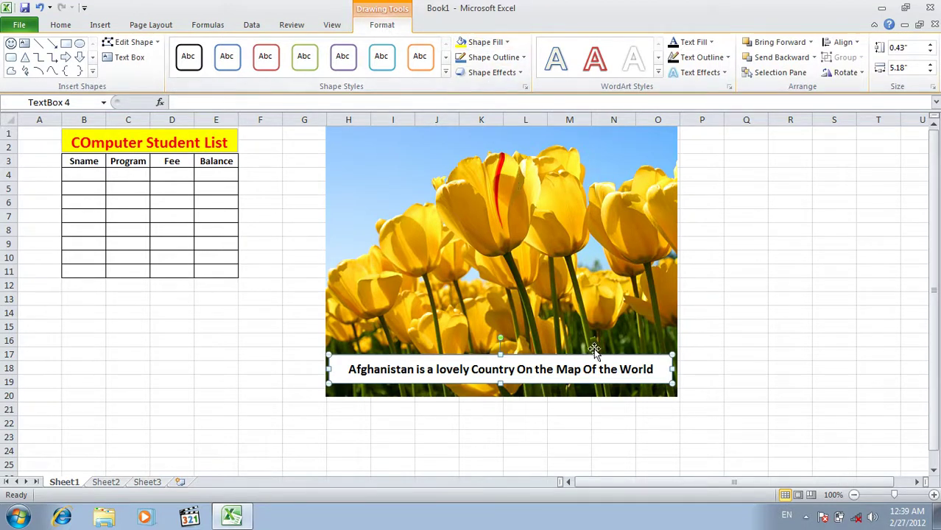
click(475, 44)
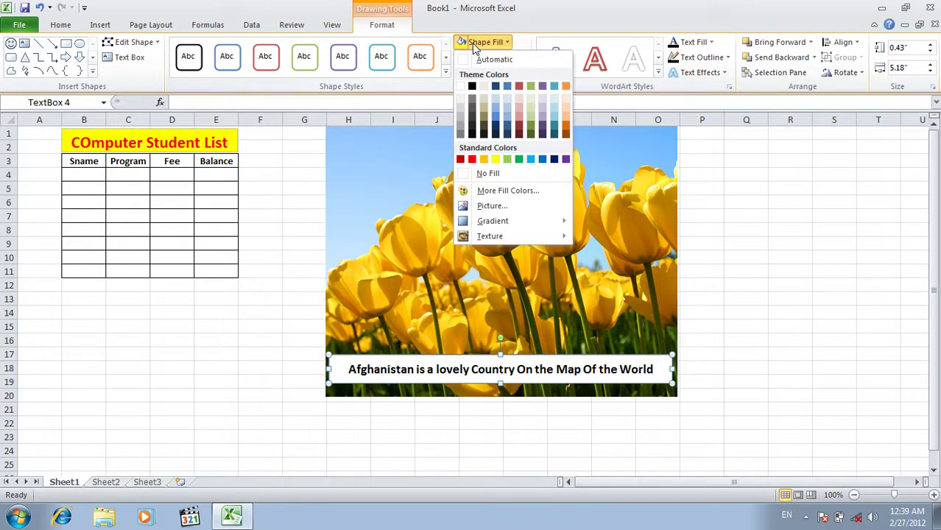
click(492, 174)
click(734, 379)
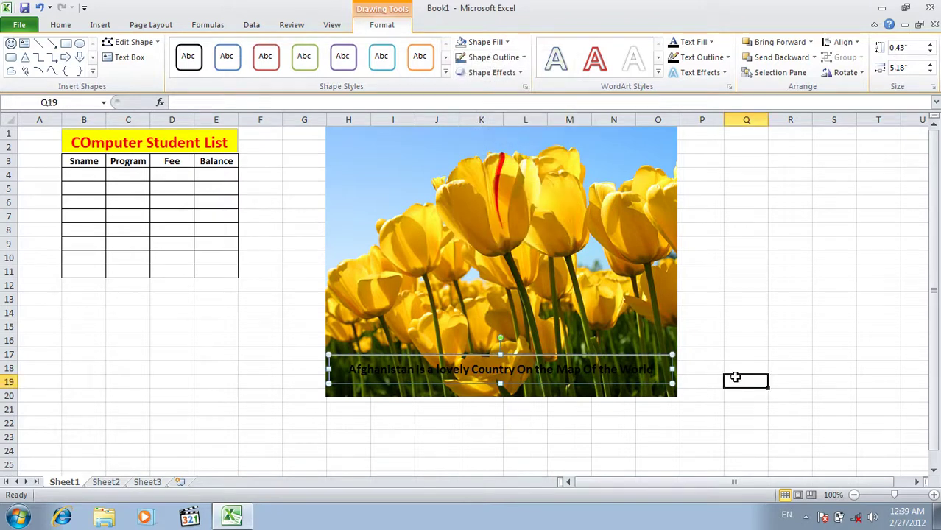
Set the caption box's Shape Outline to No Outline.
click(654, 357)
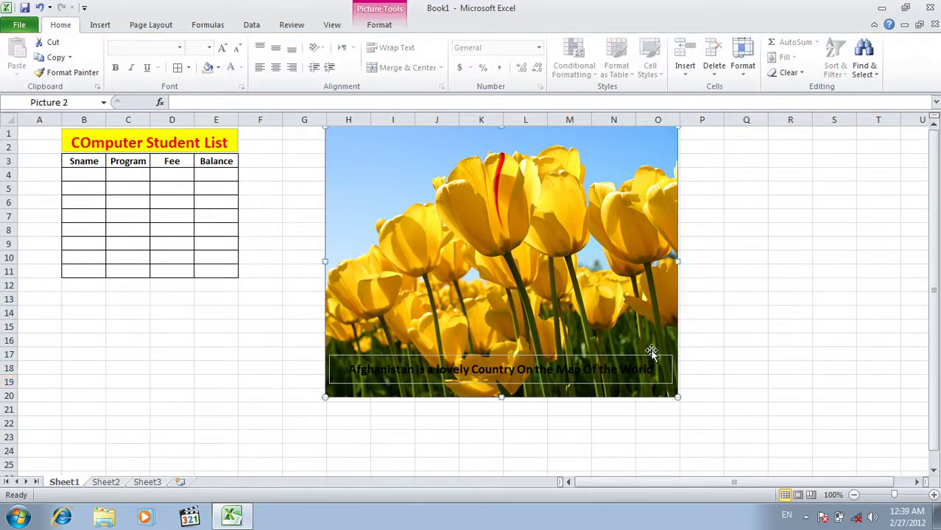
click(388, 26)
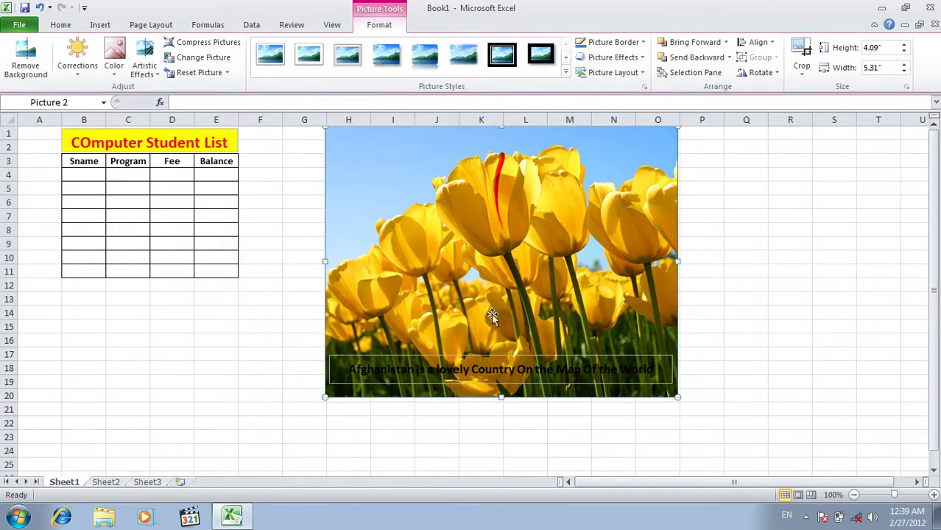
click(501, 356)
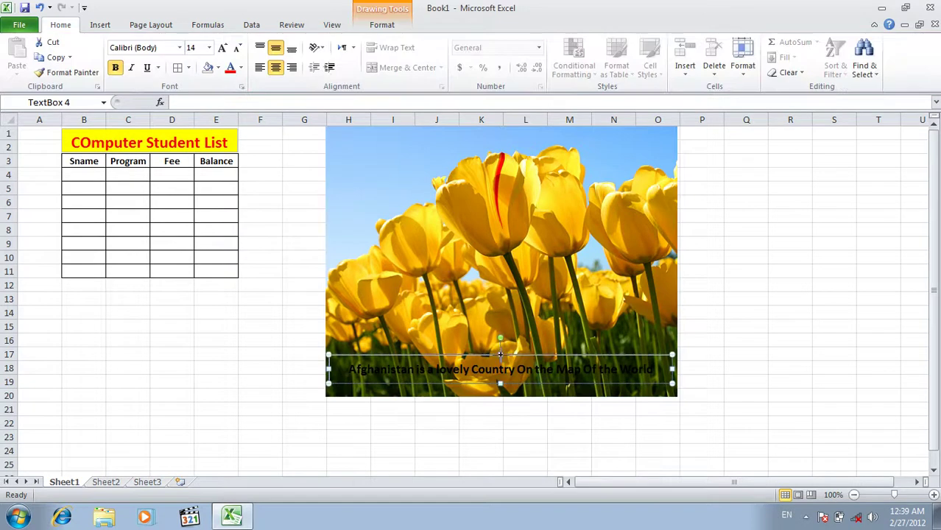
click(390, 26)
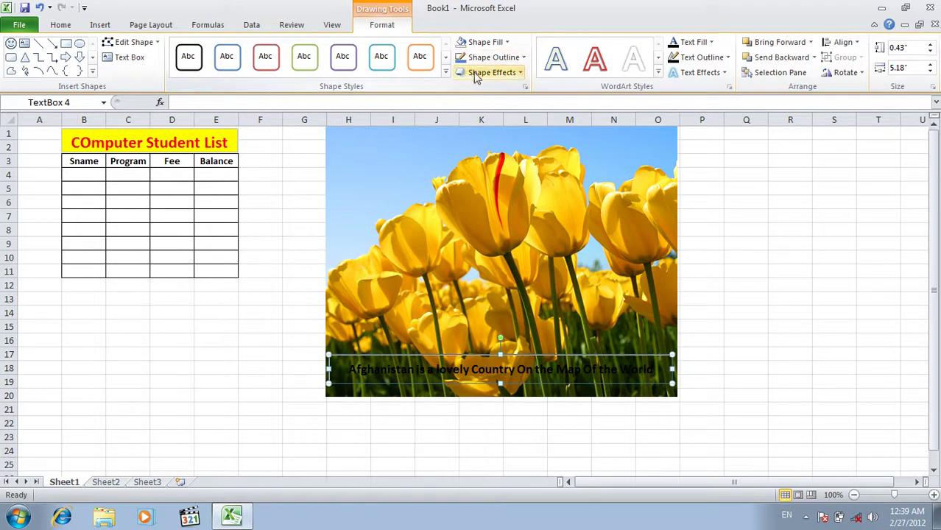
click(494, 58)
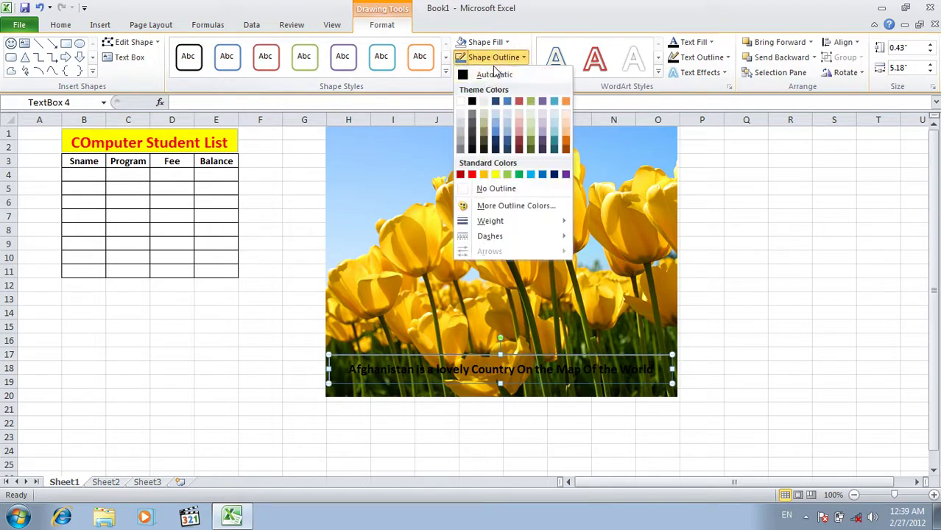
click(498, 190)
click(764, 270)
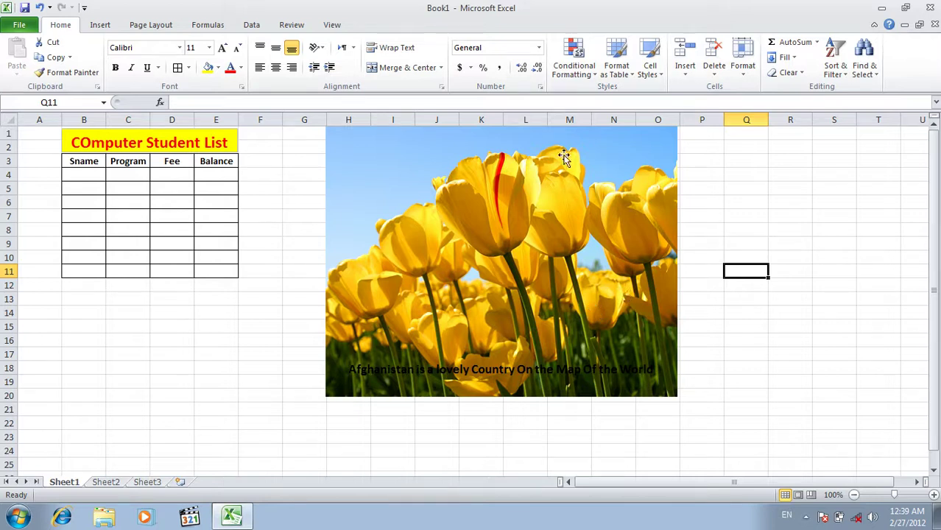
On Sheet2, select the range A1:K98.
click(101, 25)
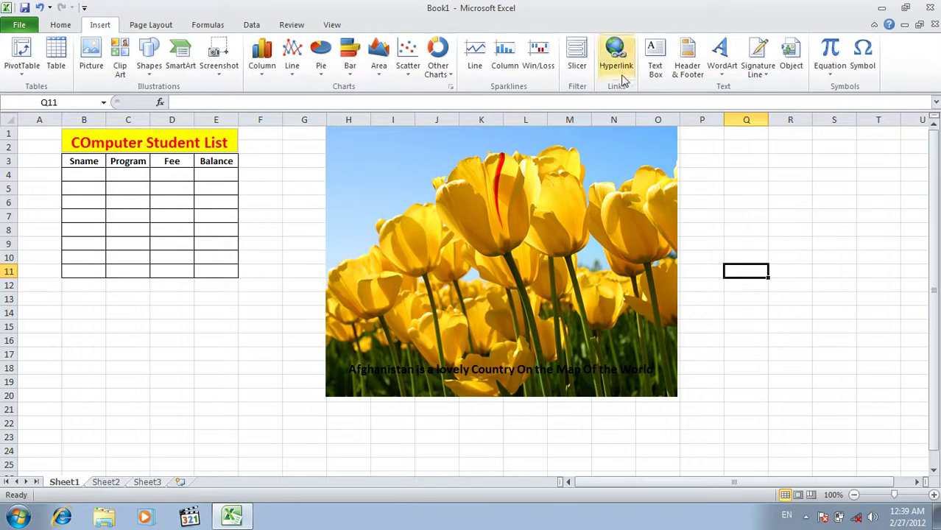
click(660, 69)
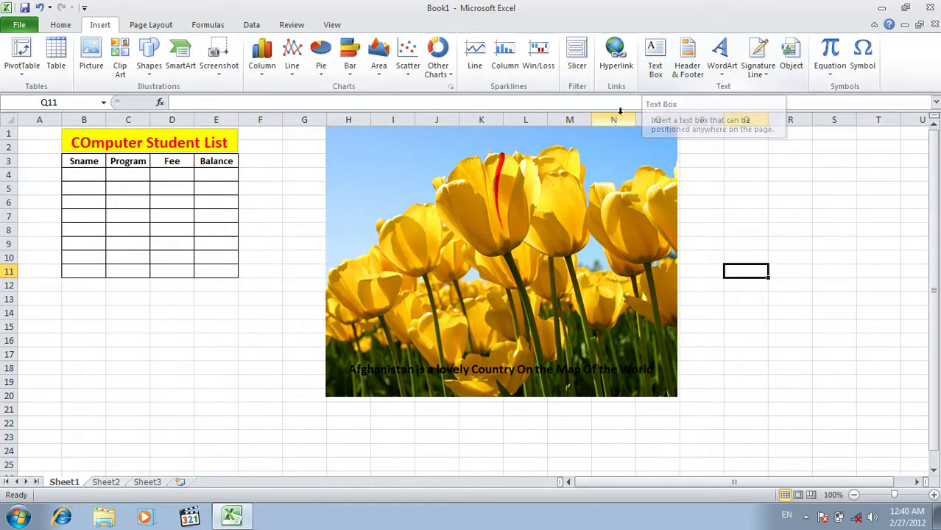
click(116, 482)
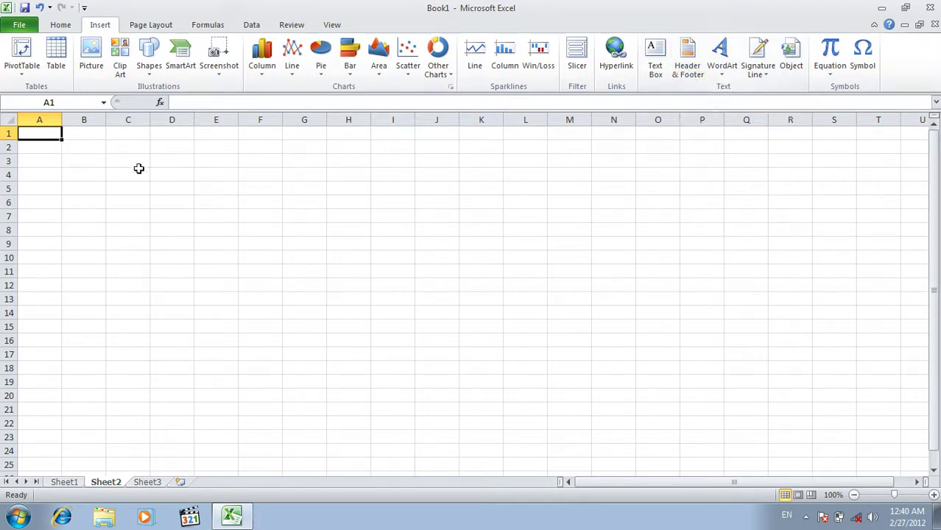
drag(46, 132, 444, 506)
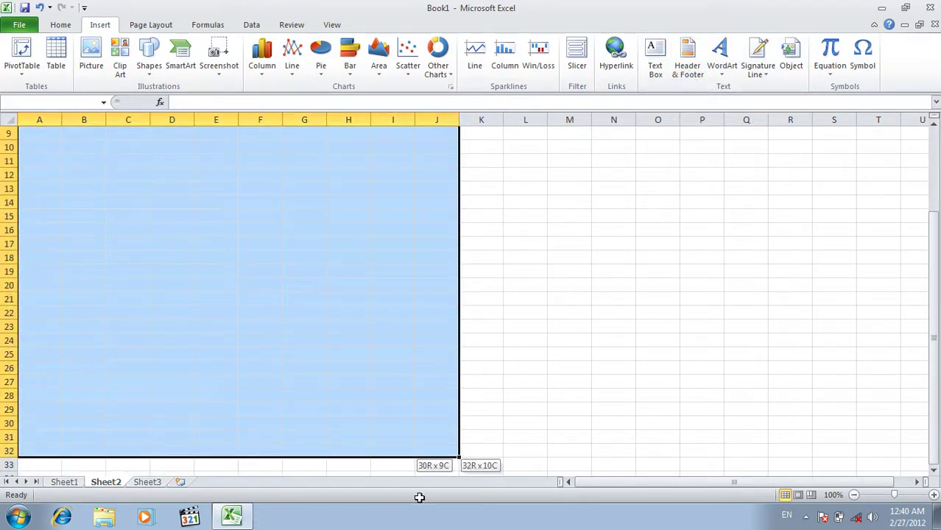
drag(445, 506, 460, 512)
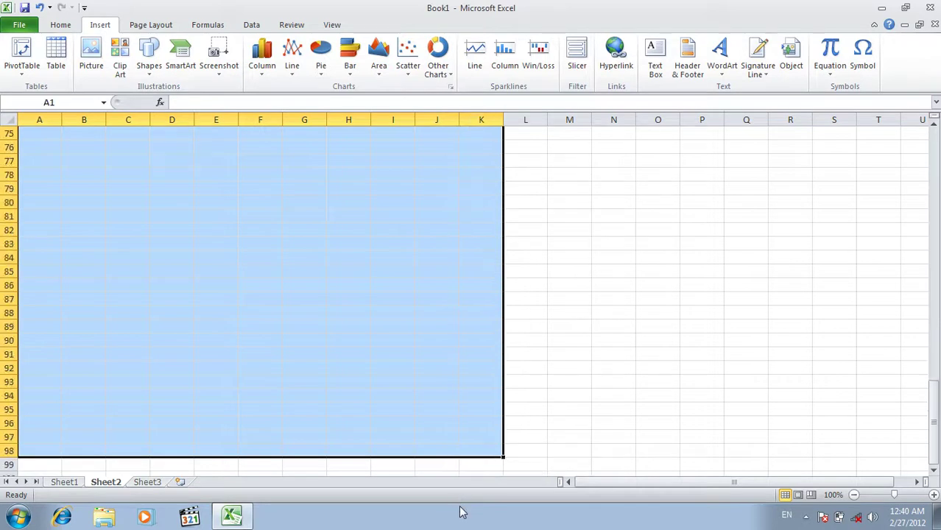
Fill every selected cell with 'asad' and open the print preview.
text(asad)
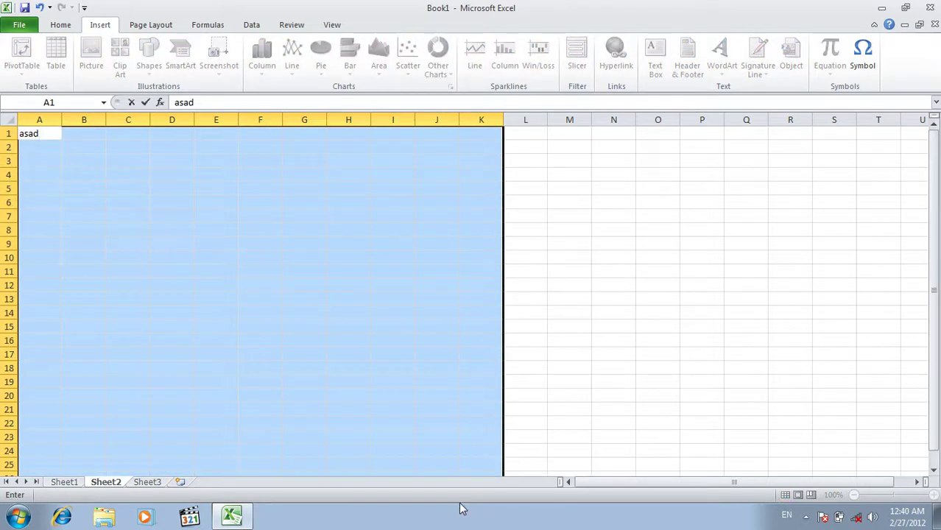
key(ctrl+Return)
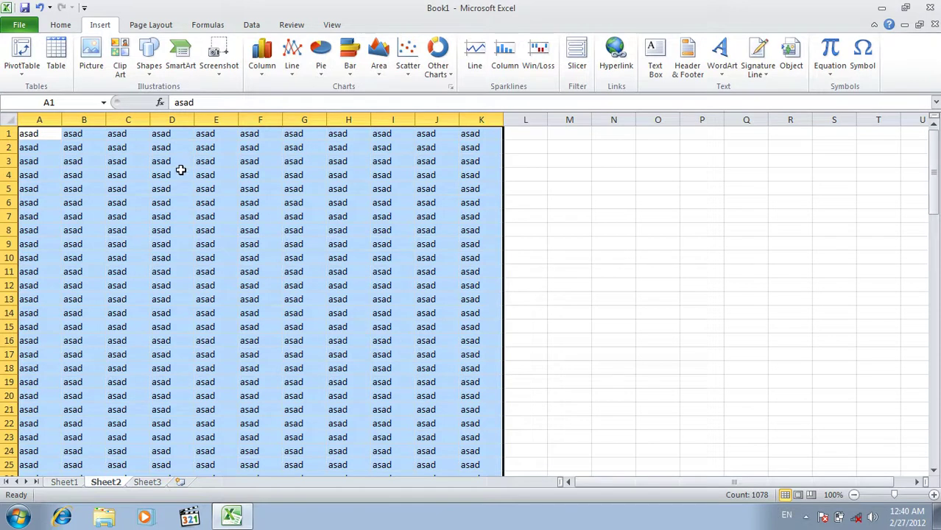
click(28, 33)
click(25, 215)
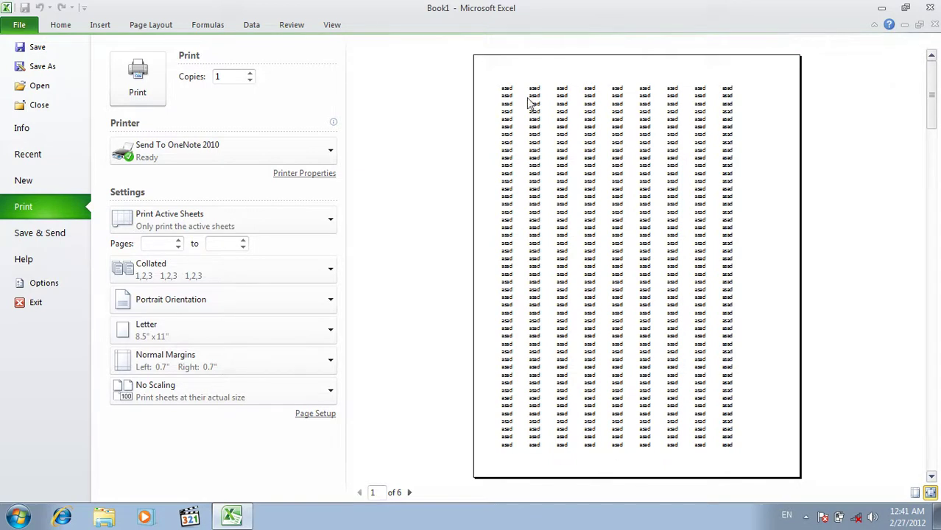
click(103, 28)
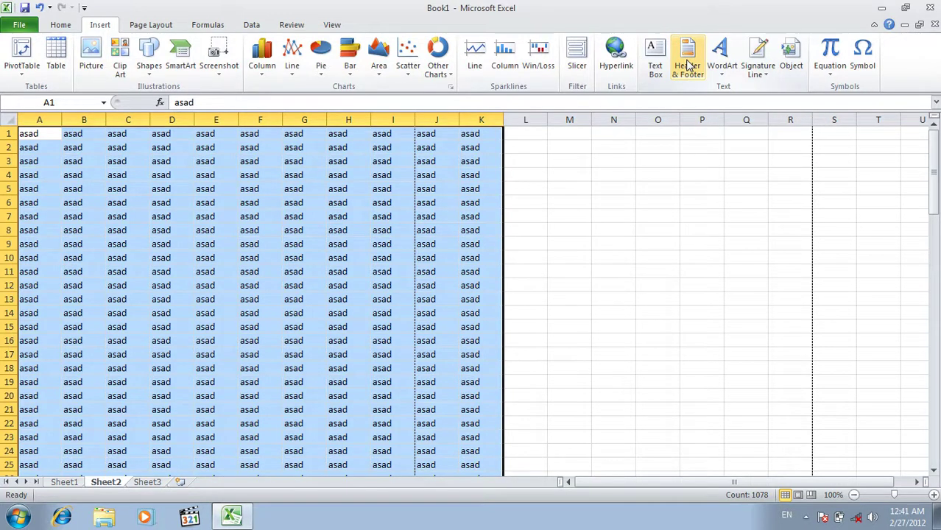
Switch Sheet2 to Header & Footer editing and try the header sections.
click(688, 65)
right_click(688, 66)
click(688, 65)
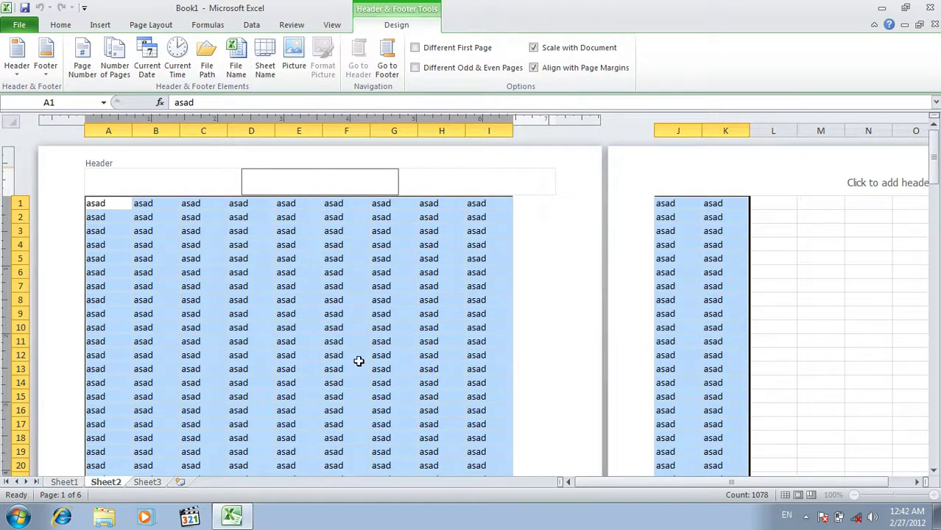
click(147, 179)
click(442, 181)
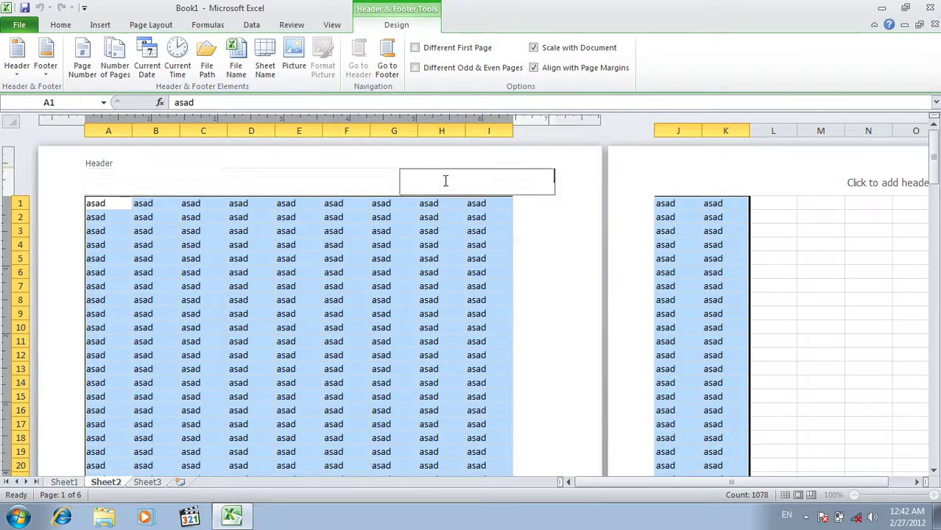
click(315, 181)
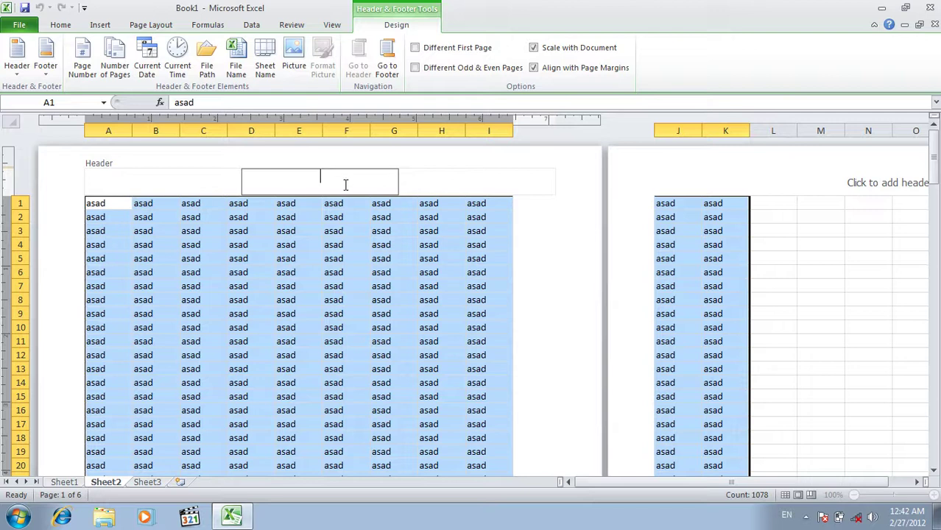
Type 'In the Name Of Allah' in the centre header section.
click(471, 179)
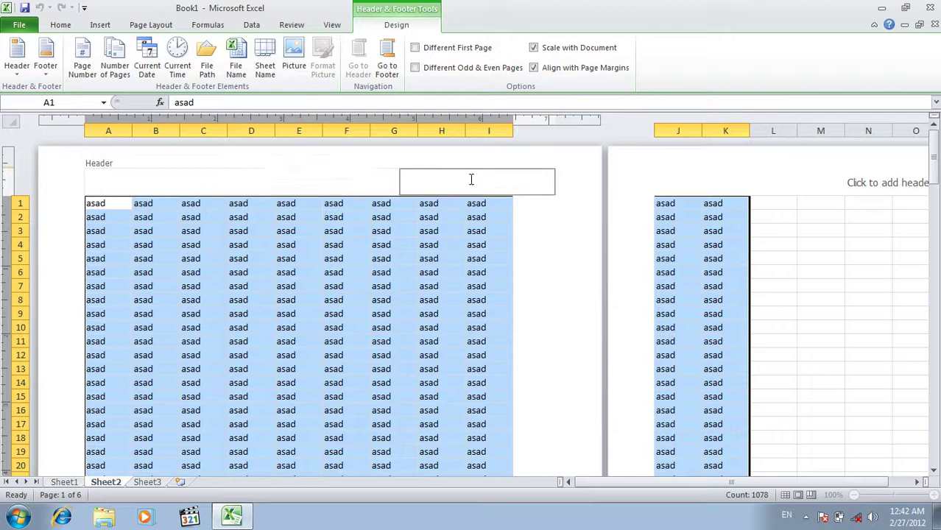
click(174, 180)
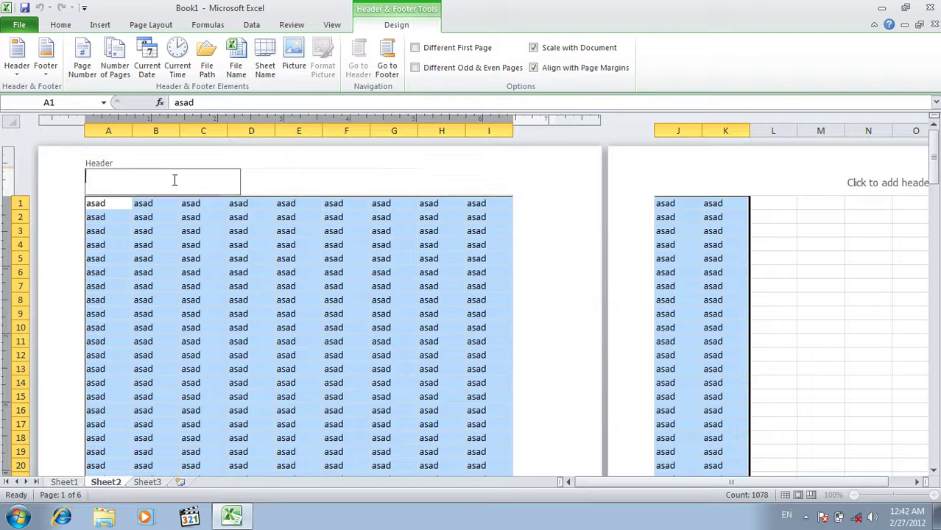
click(318, 183)
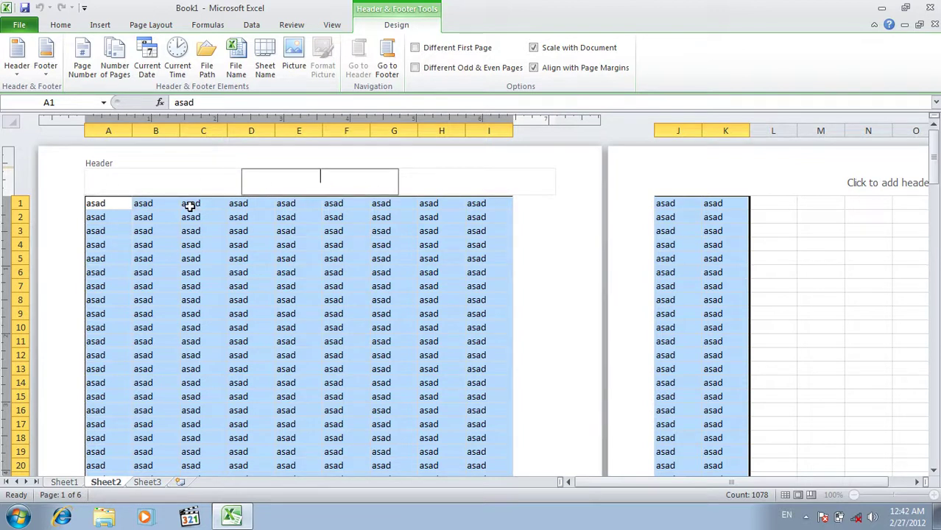
text(Inthe Name Of Allah)
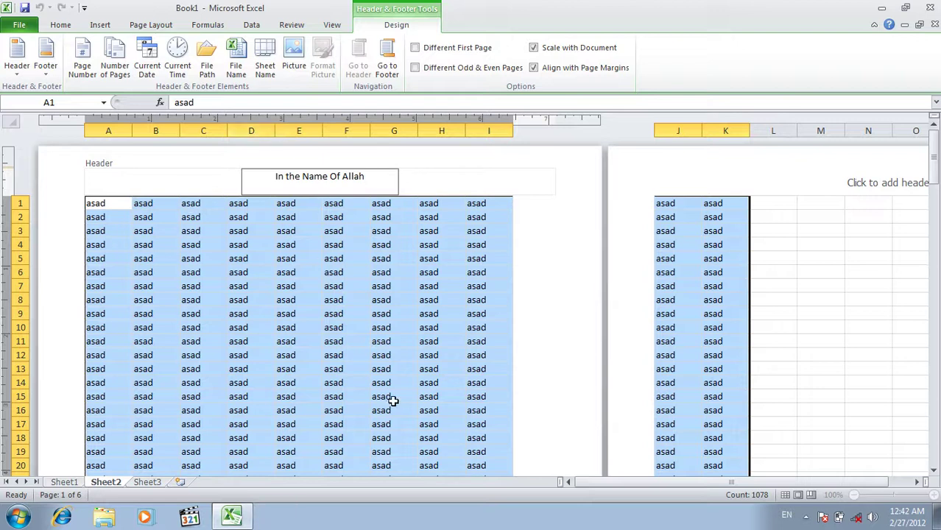
drag(934, 159, 936, 291)
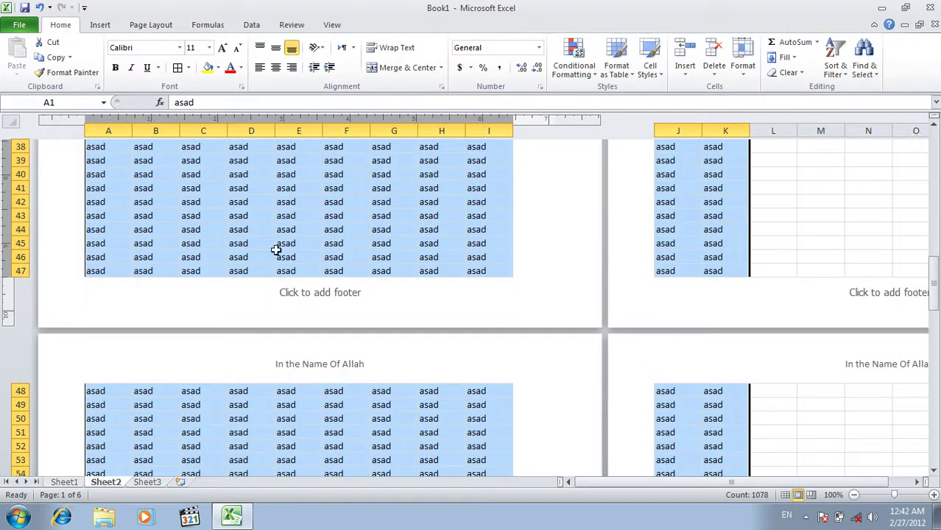
Type 'Edited by' and the editor's name in the centre footer, then check header and footer.
click(325, 295)
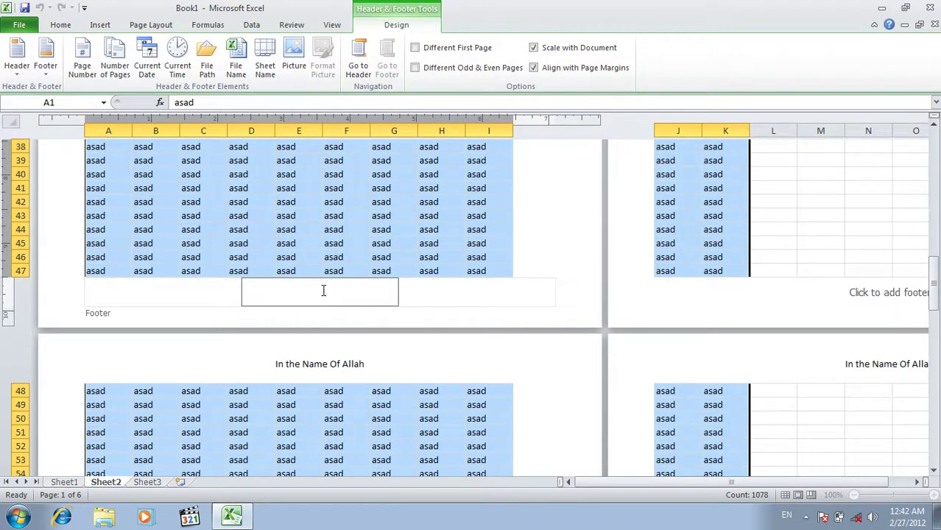
text(Edited)
text( by )
text(SalamKhan)
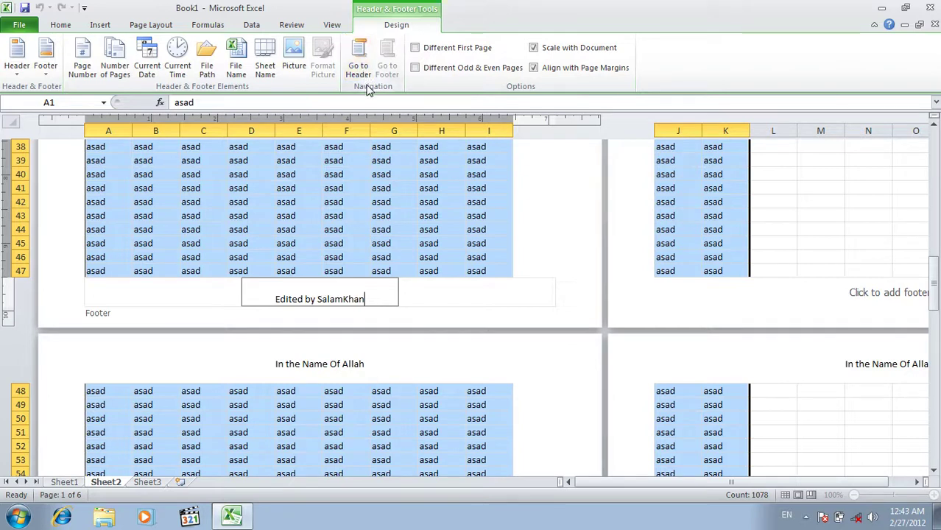
click(363, 56)
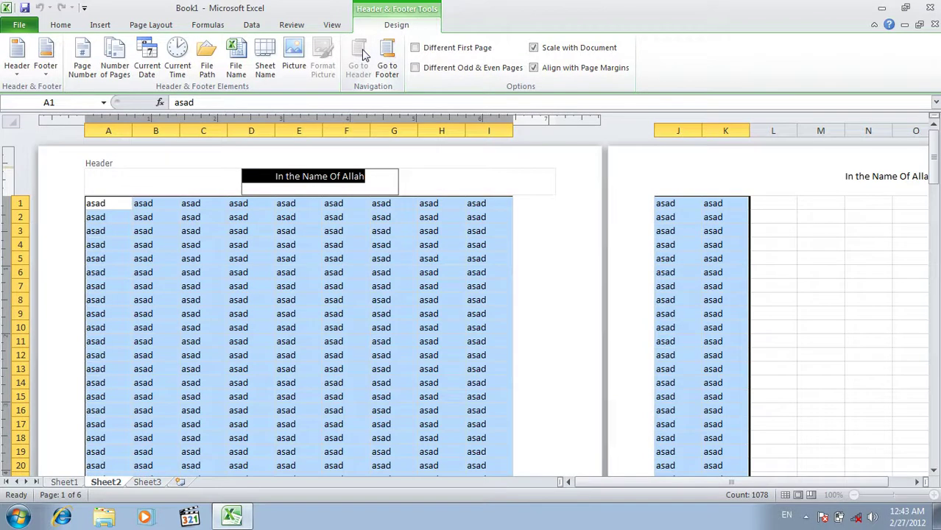
click(381, 53)
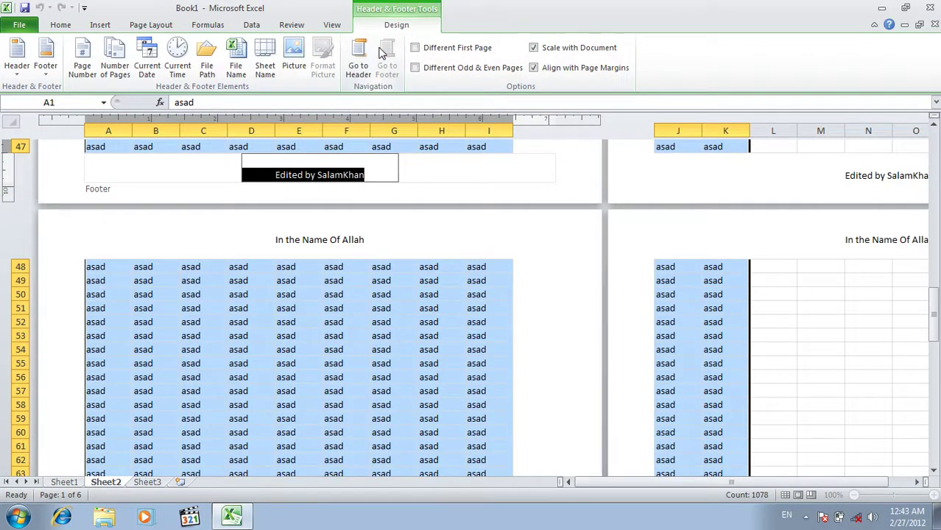
click(372, 313)
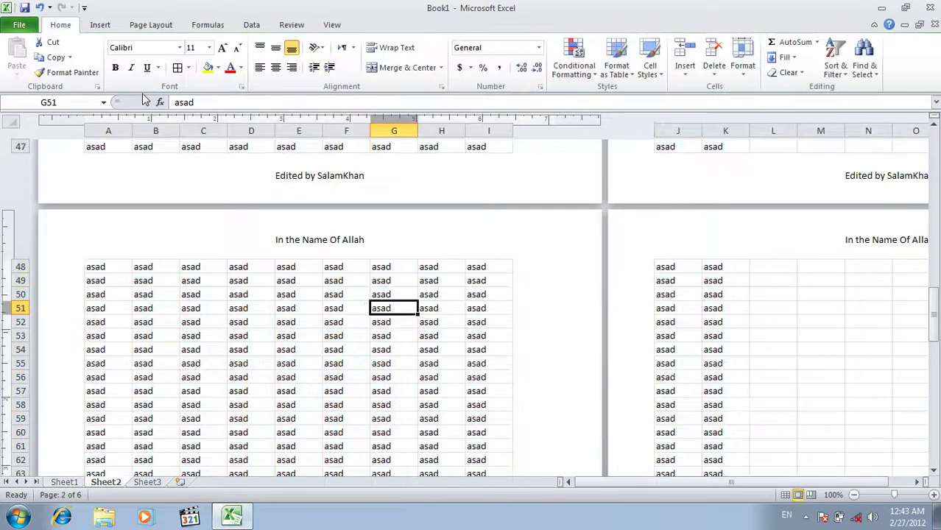
click(22, 27)
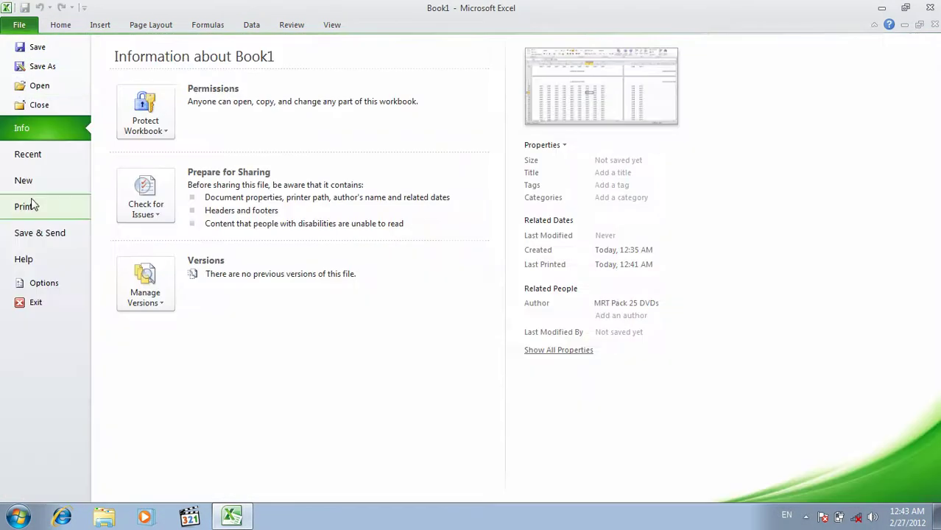
click(36, 204)
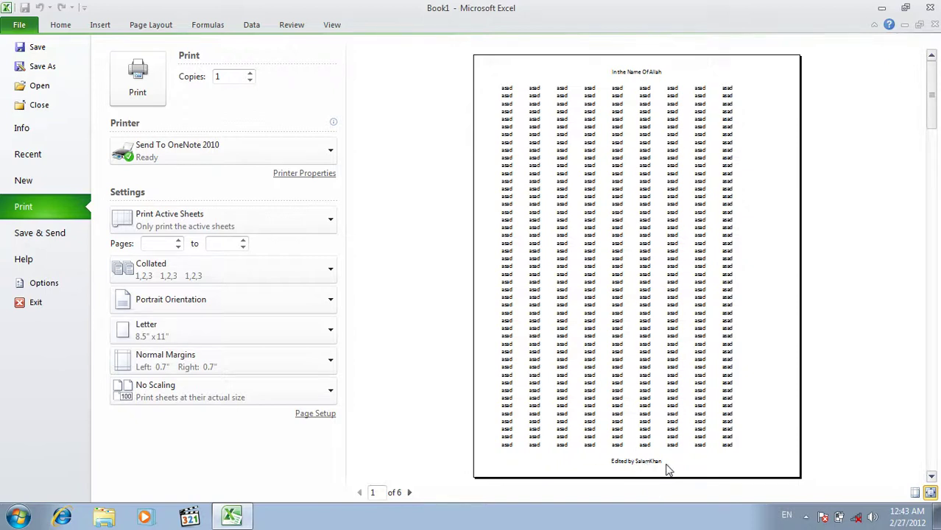
click(410, 493)
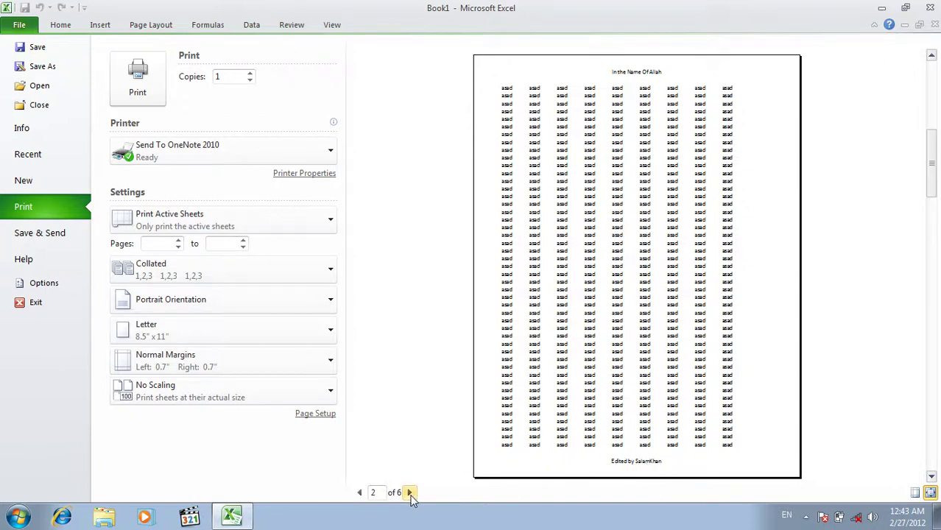
click(409, 493)
click(409, 493)
click(410, 493)
click(409, 493)
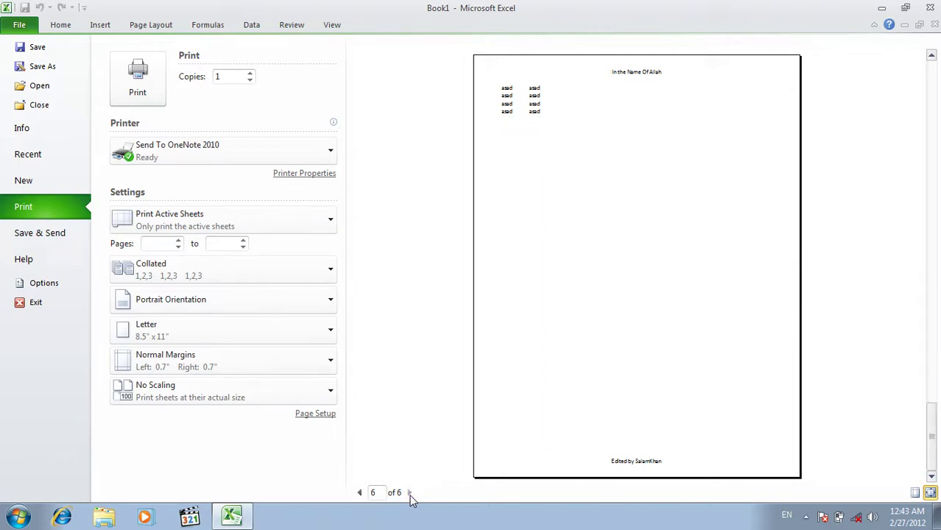
click(34, 31)
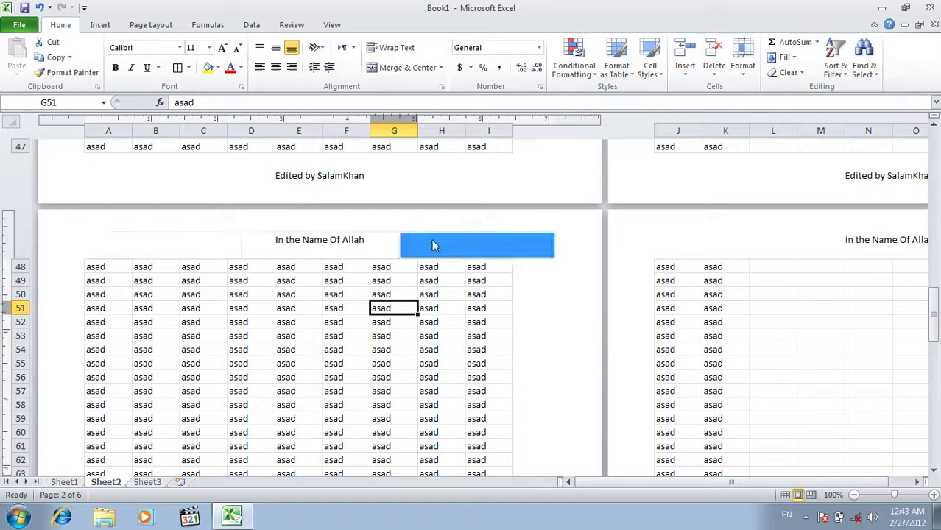
Click through the left, right and centre header sections, then return to the sheet.
click(433, 243)
click(169, 244)
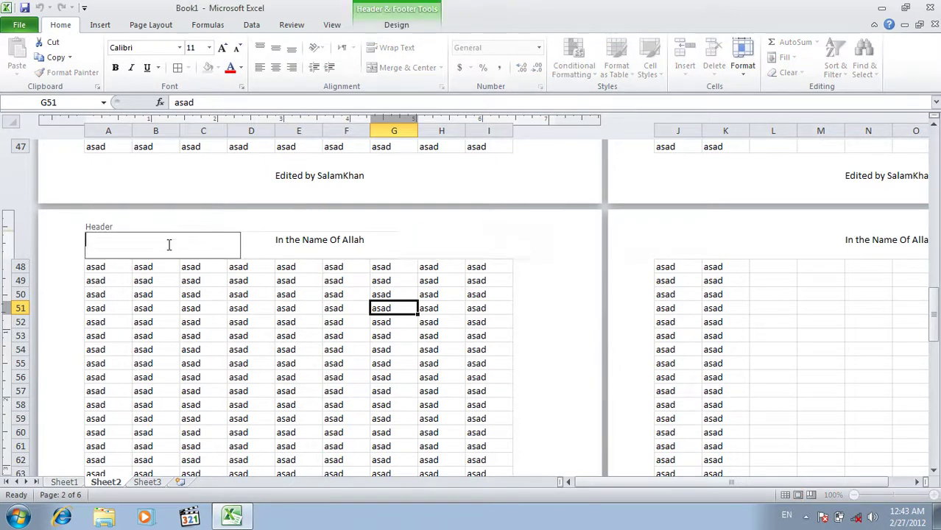
click(292, 243)
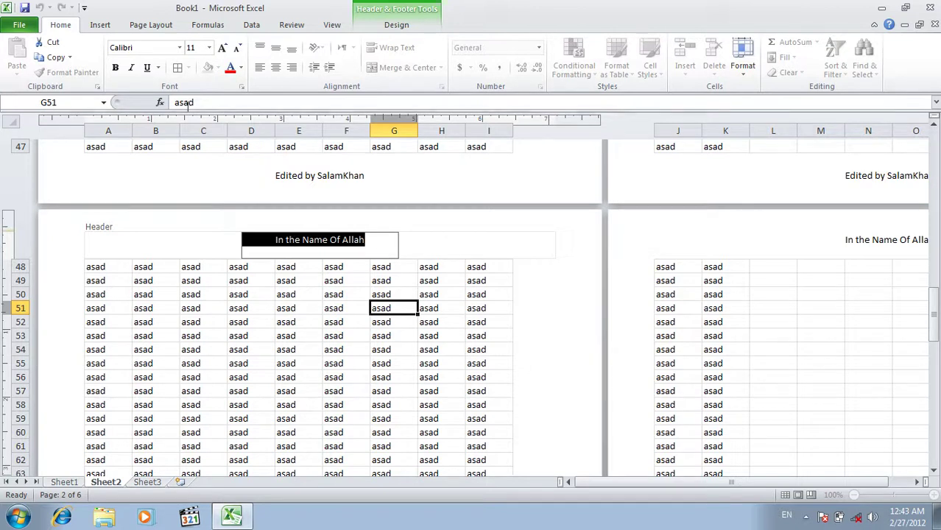
click(100, 25)
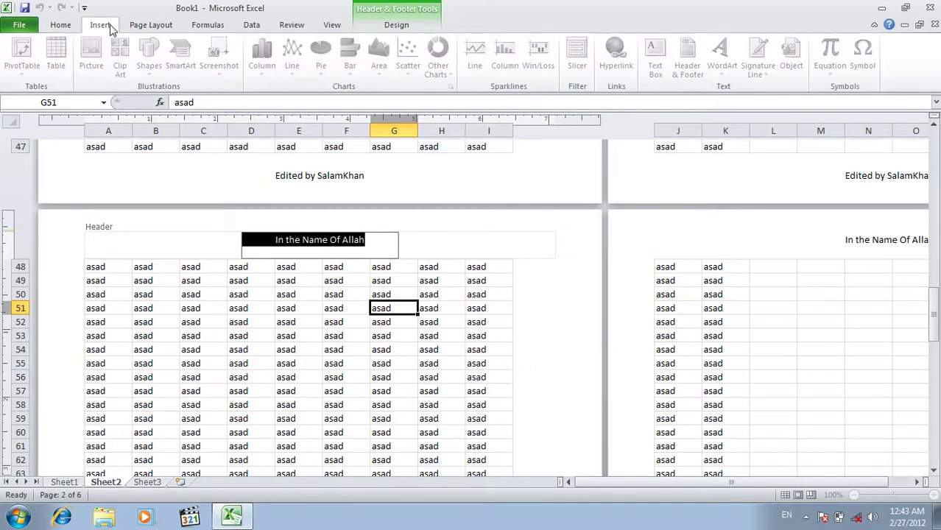
click(361, 286)
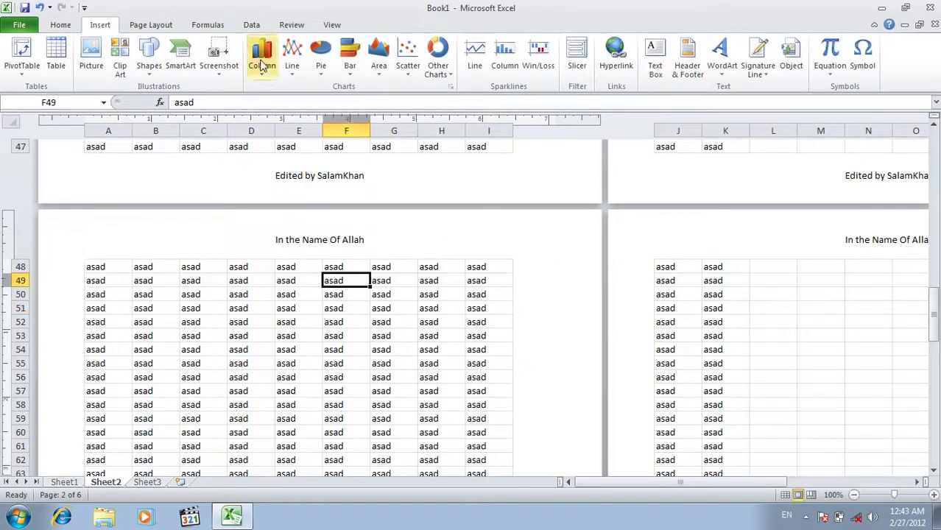
Reopen Header & Footer, go to the footer and delete the 'Edited by' text.
click(695, 77)
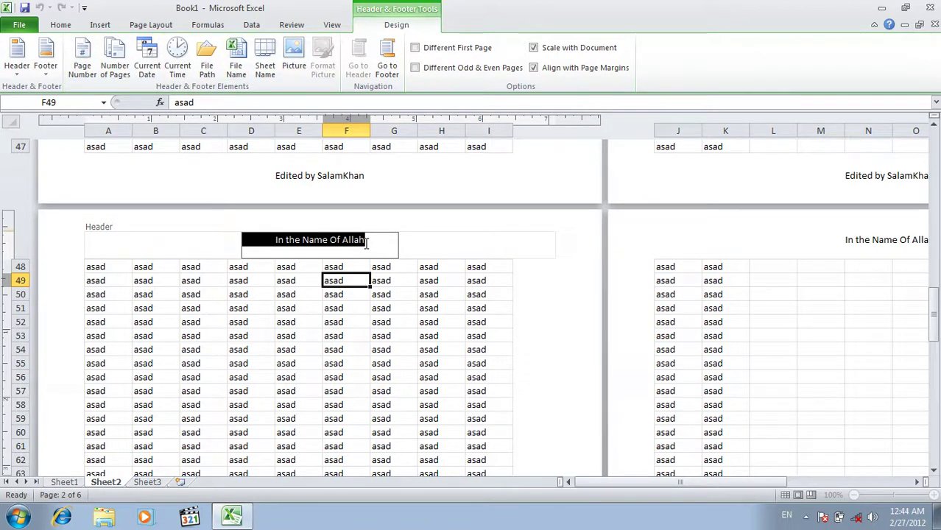
click(387, 70)
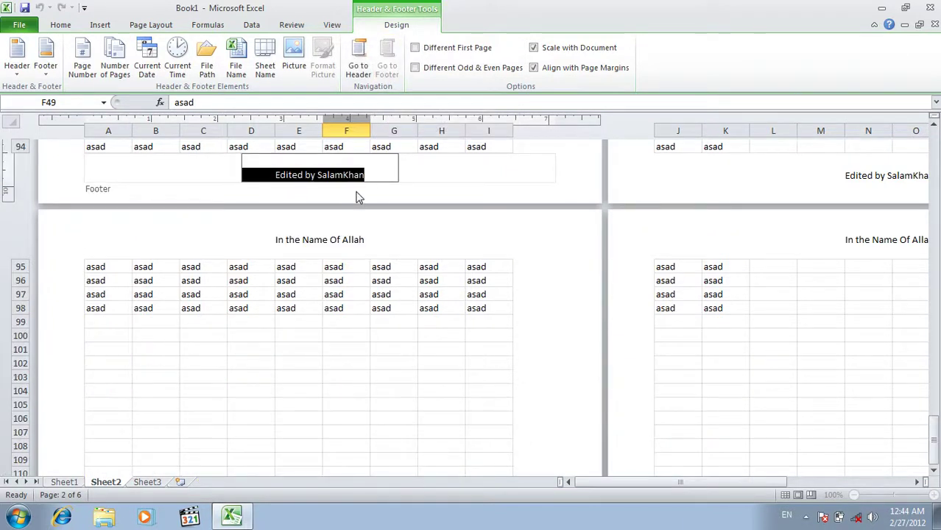
key(Delete)
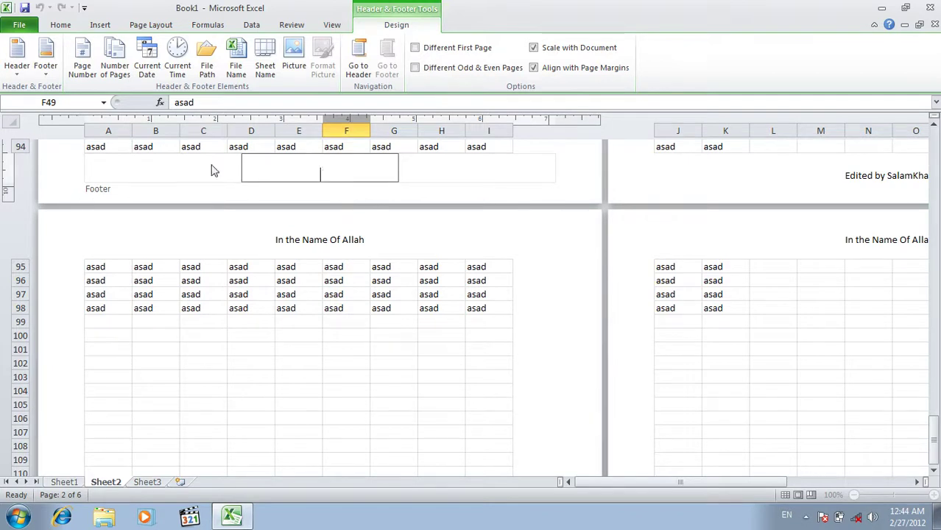
From the left footer section, show the preset footers such as Page 1 and Sheet2.
click(210, 169)
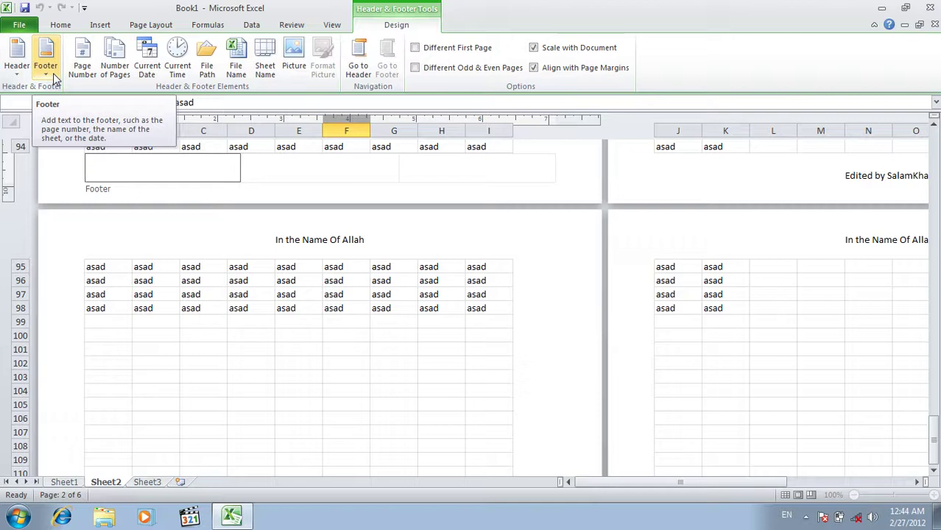
click(56, 78)
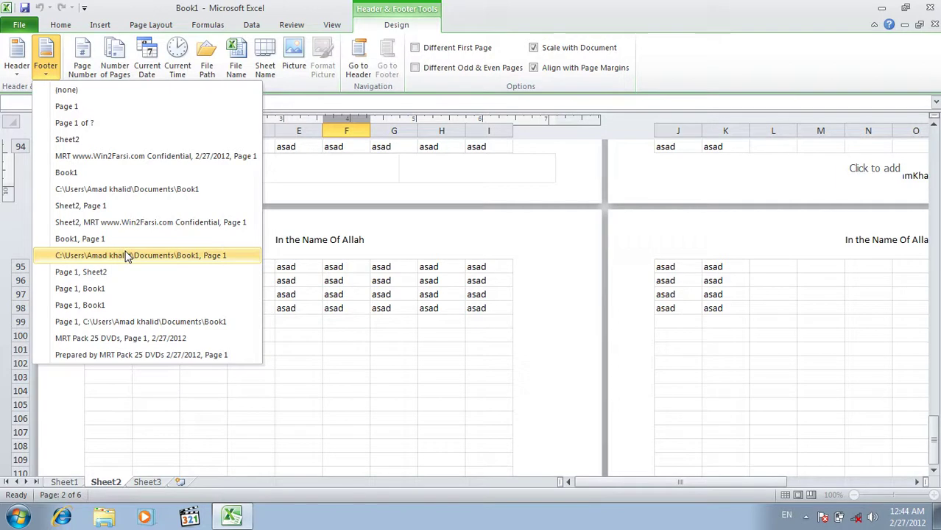
Apply the 'Page 1' preset footer so each page shows Page 1, Page 2, and so on.
click(94, 112)
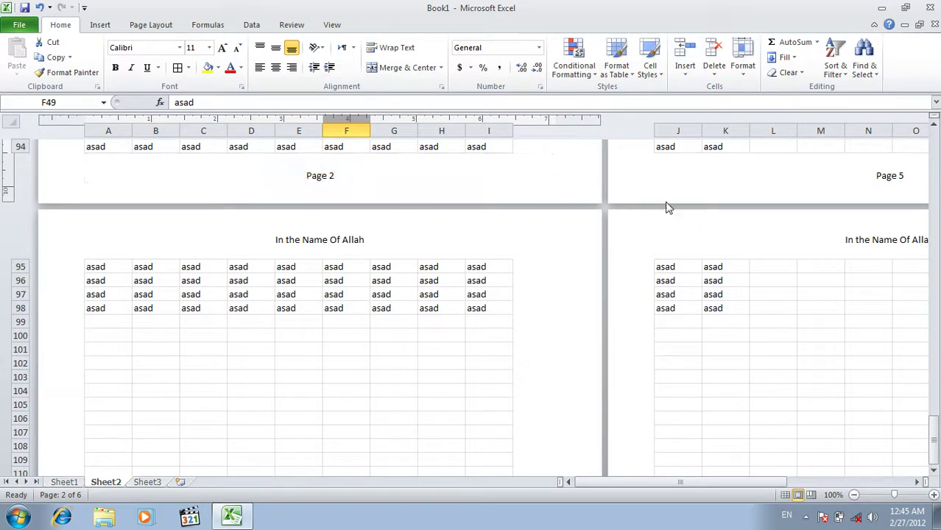
mouse_move(934, 424)
mouse_down()
mouse_move(927, 256)
mouse_move(934, 452)
mouse_move(934, 294)
mouse_move(936, 409)
mouse_up()
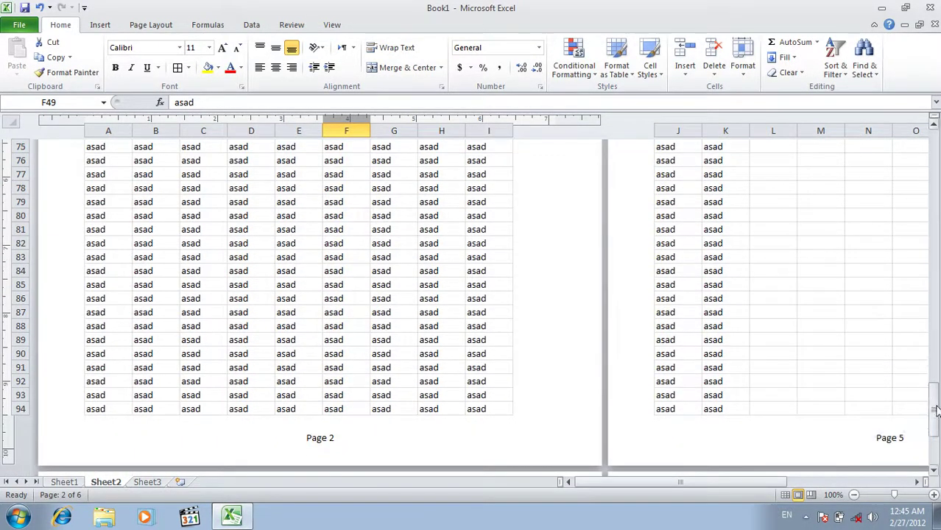
Clear the centre footer's page-number text and move to the header's right section.
click(388, 431)
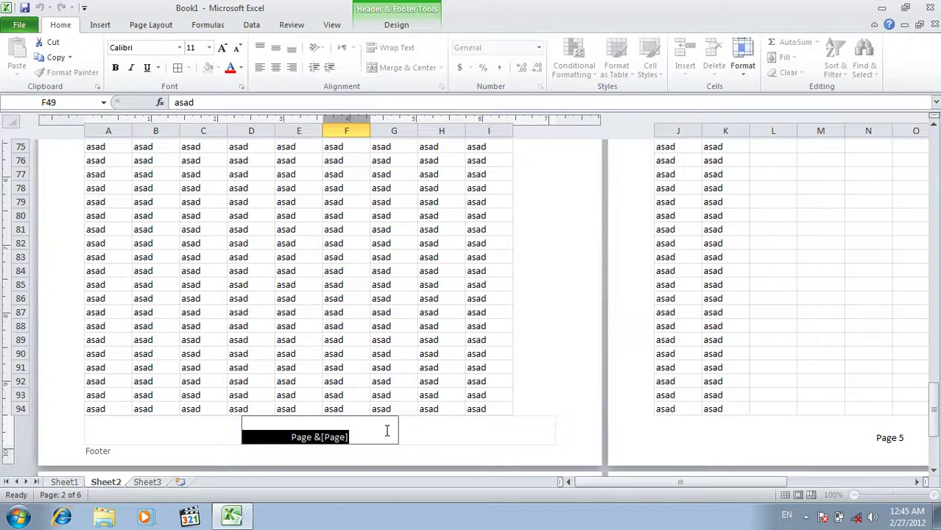
key(BackSpace)
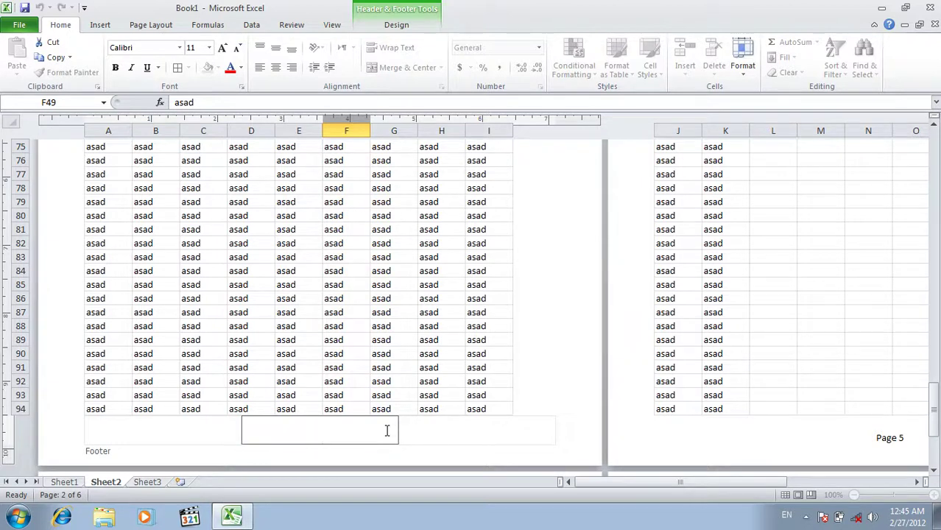
click(394, 28)
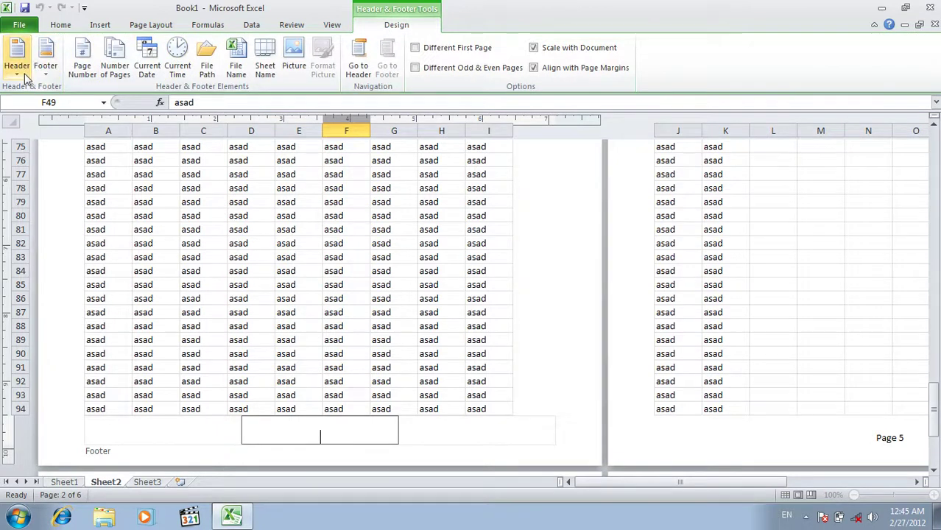
click(358, 63)
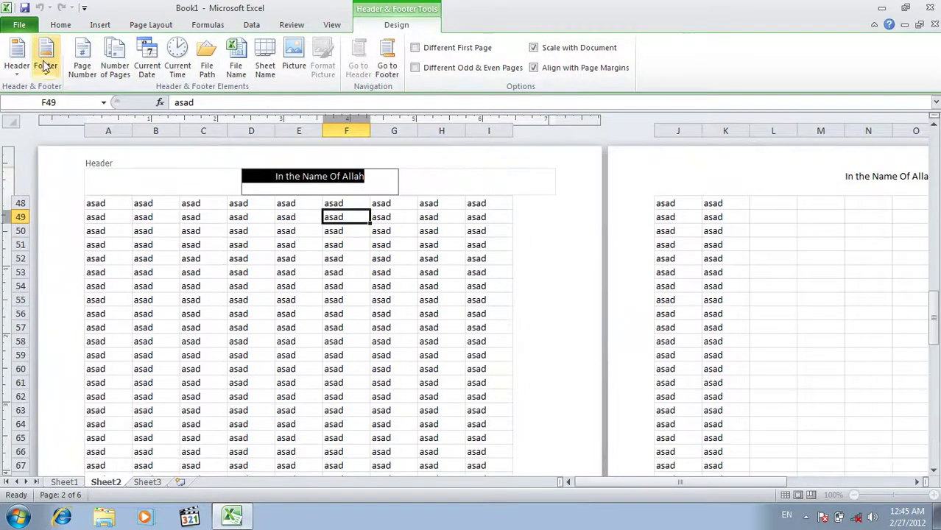
click(27, 78)
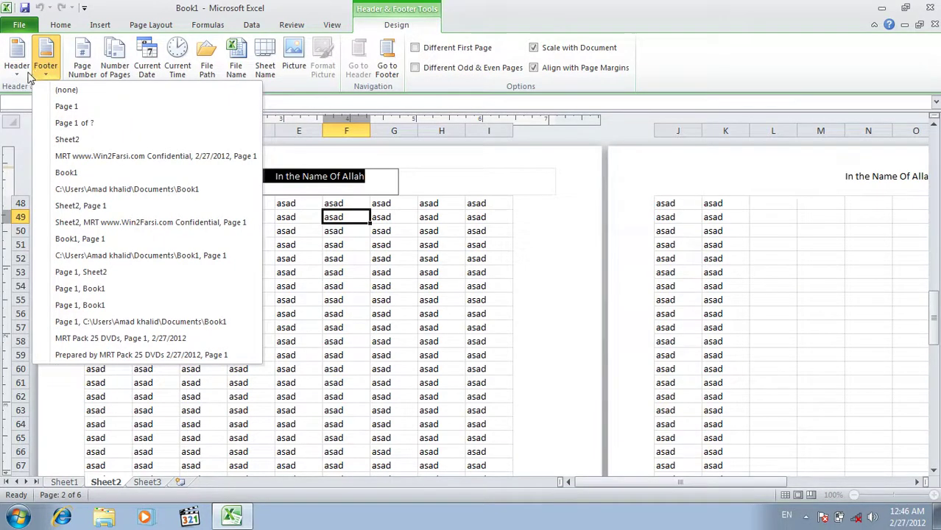
click(458, 187)
click(429, 183)
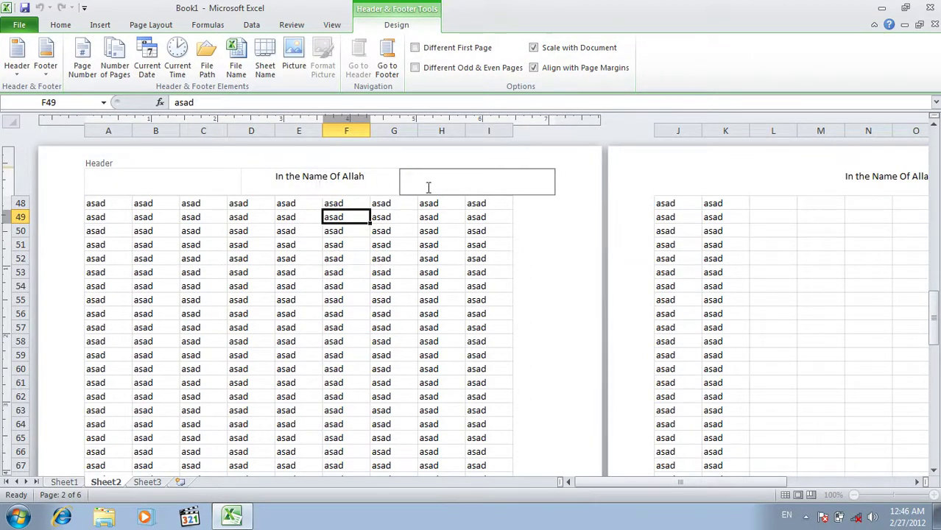
Insert the current page number into the right header section and preview it.
click(87, 53)
click(255, 313)
click(503, 183)
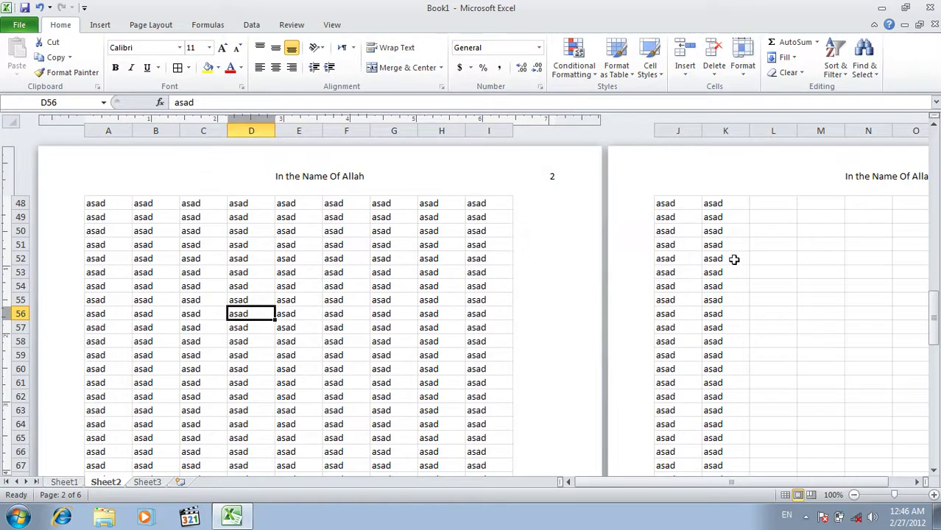
mouse_move(937, 331)
mouse_down()
mouse_move(914, 229)
mouse_move(934, 193)
mouse_move(937, 449)
mouse_up()
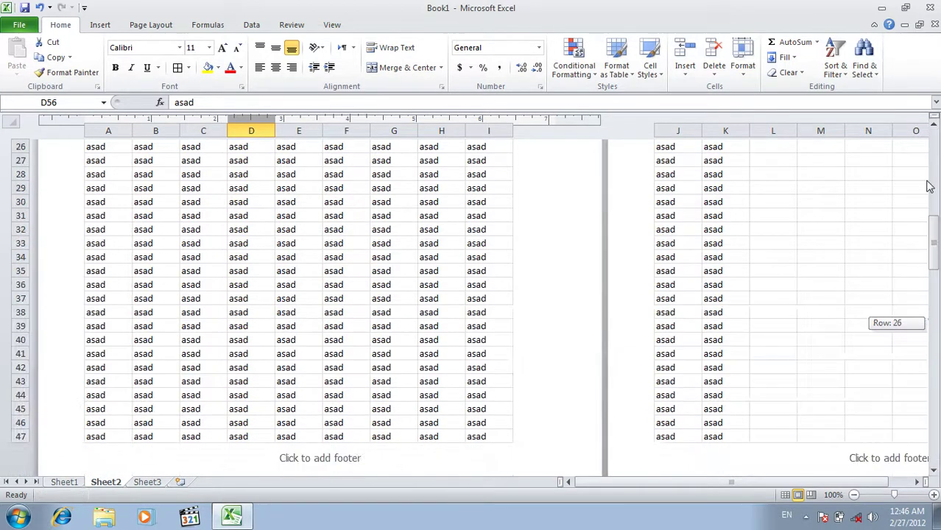
drag(938, 451, 933, 147)
Replace the right header's page-number code with Number of Pages, showing 6.
click(492, 190)
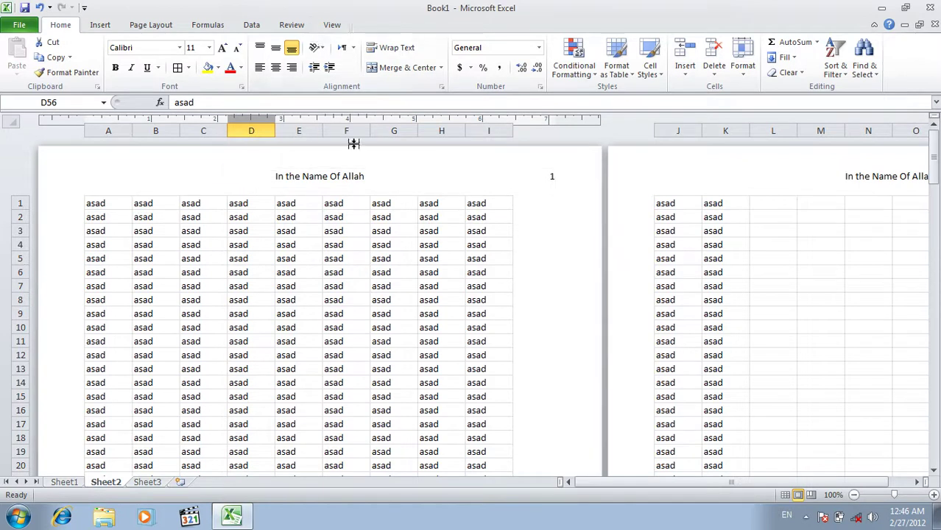
click(477, 169)
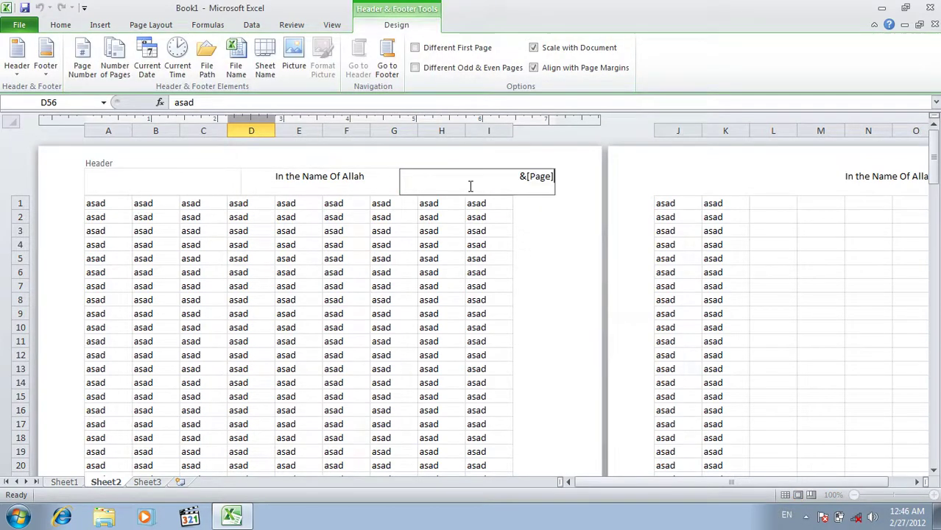
drag(560, 176, 402, 176)
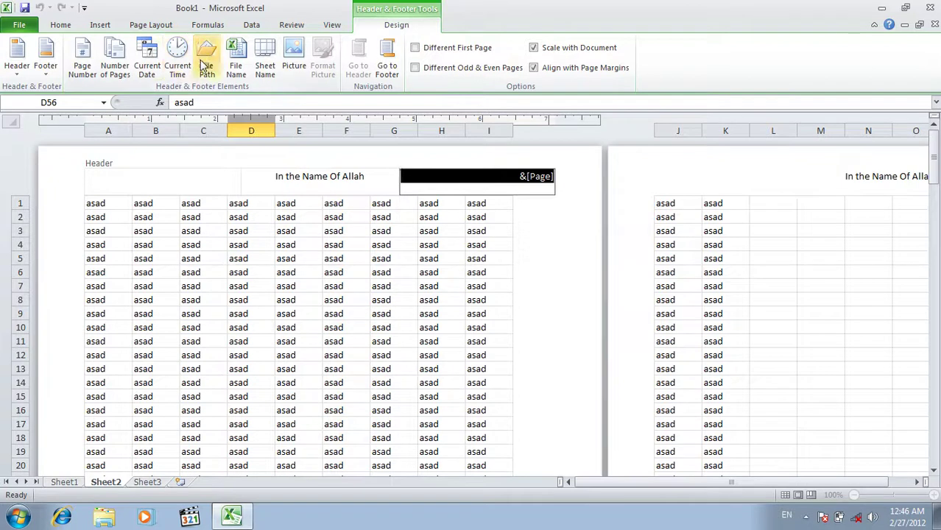
click(130, 59)
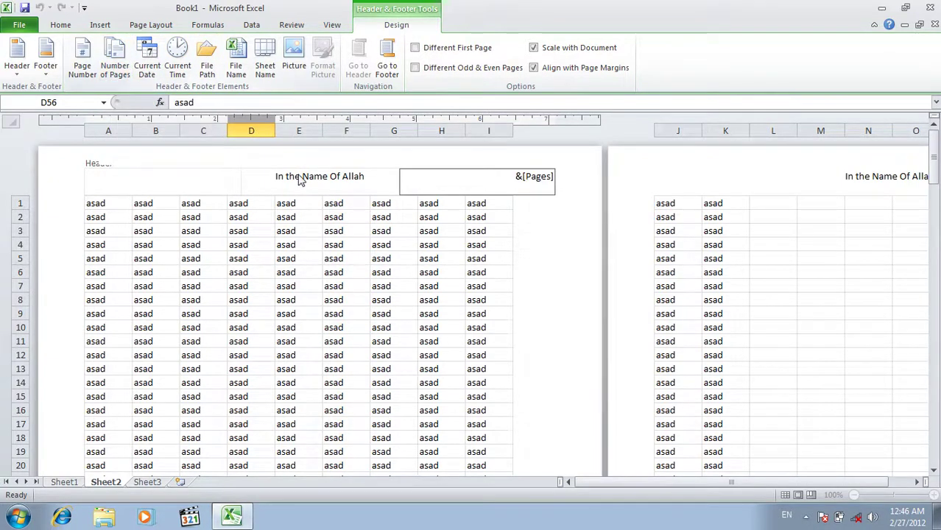
click(381, 244)
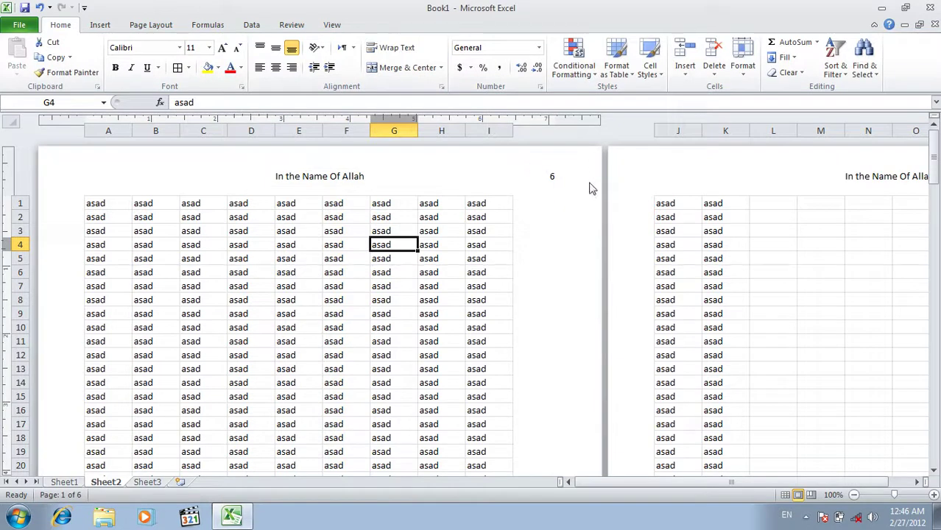
mouse_move(934, 165)
mouse_down()
mouse_move(938, 451)
mouse_move(933, 155)
mouse_up()
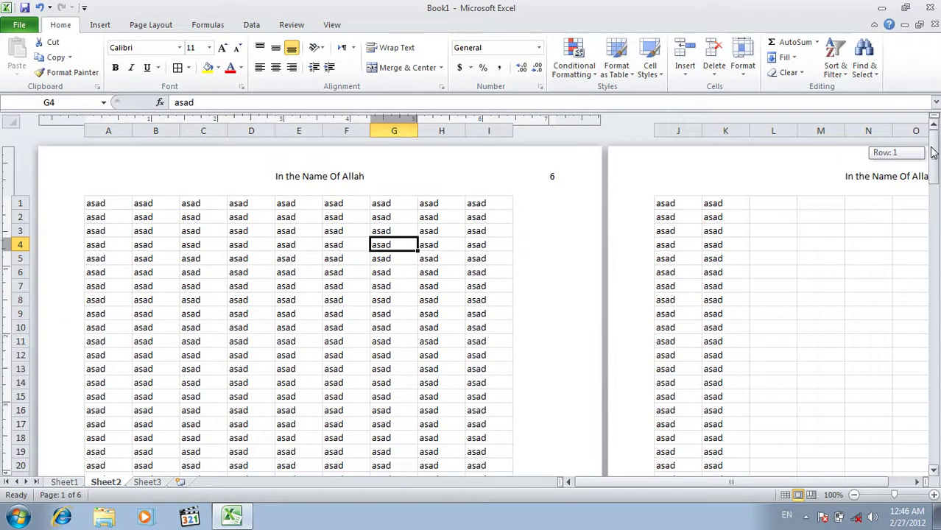
click(550, 176)
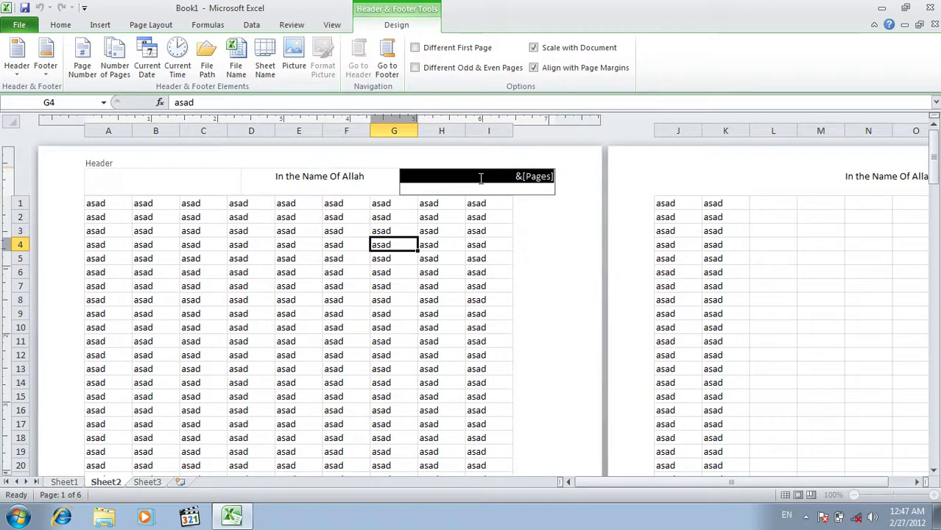
Try a combined total-and-page label (6 1, 6 2) in the right header, then delete both codes.
key(Delete)
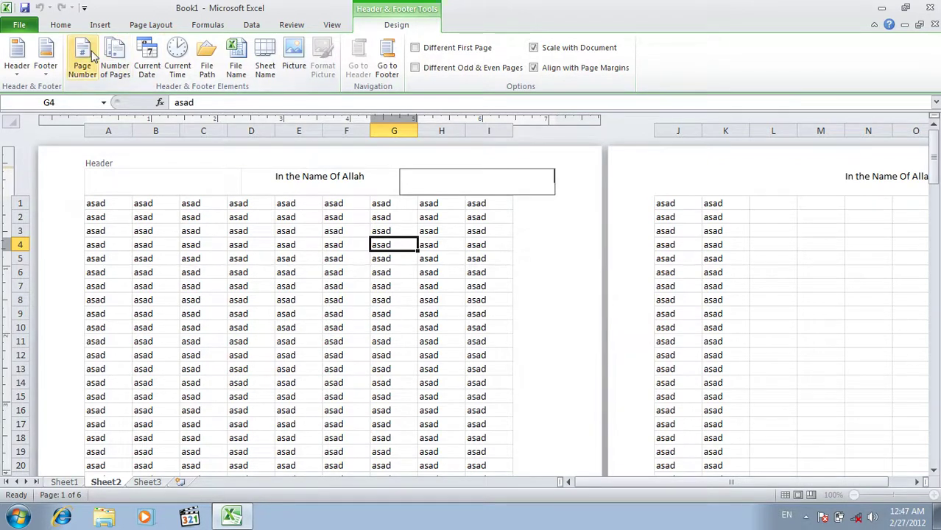
click(92, 58)
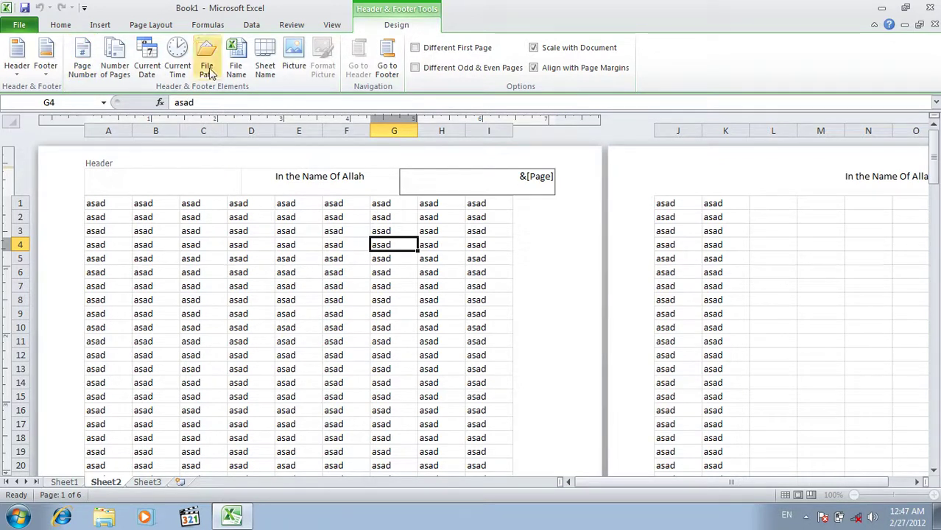
click(115, 51)
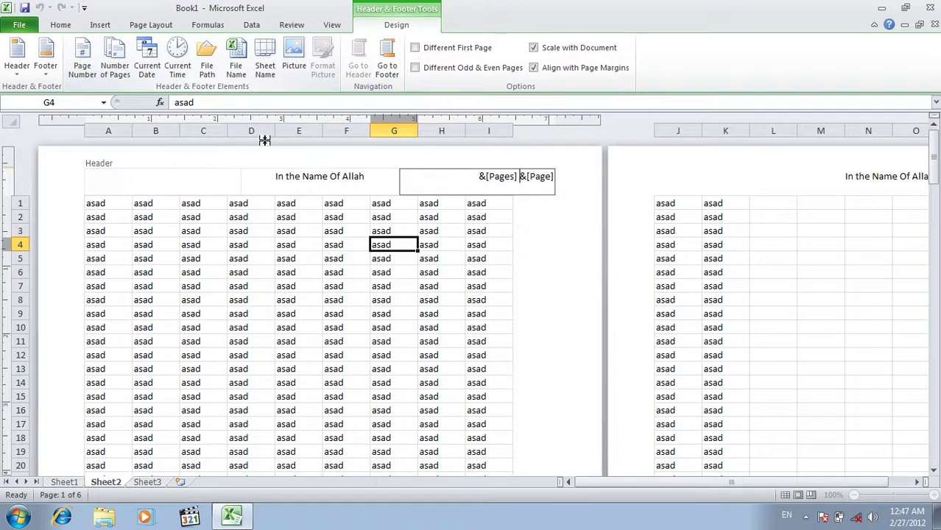
click(387, 271)
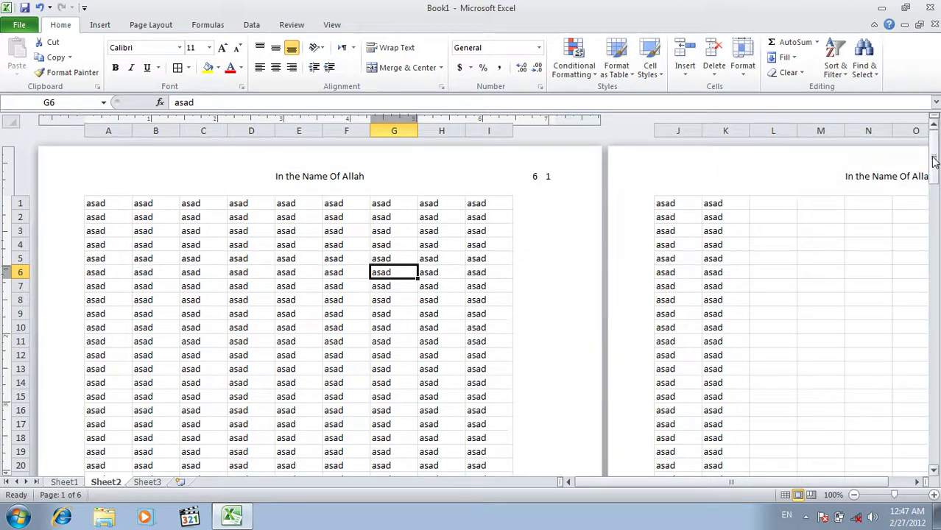
drag(934, 161, 934, 176)
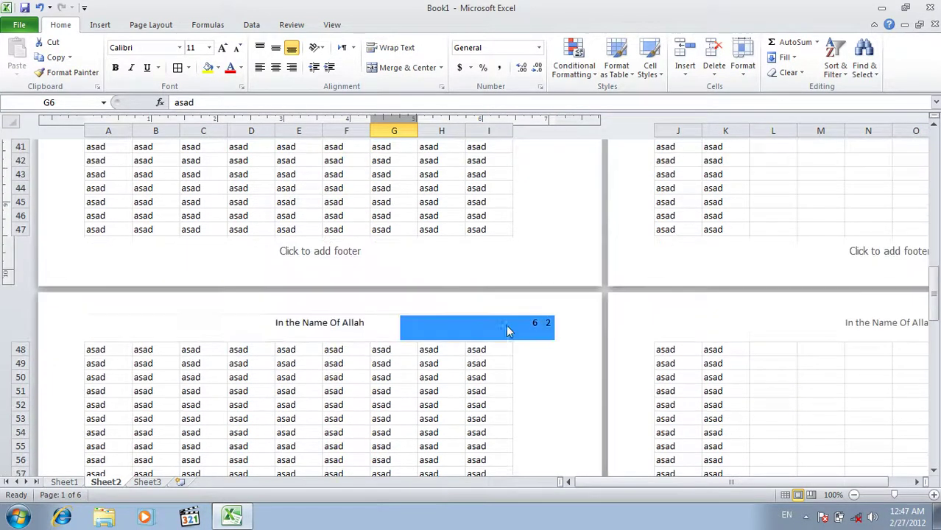
drag(934, 295, 934, 416)
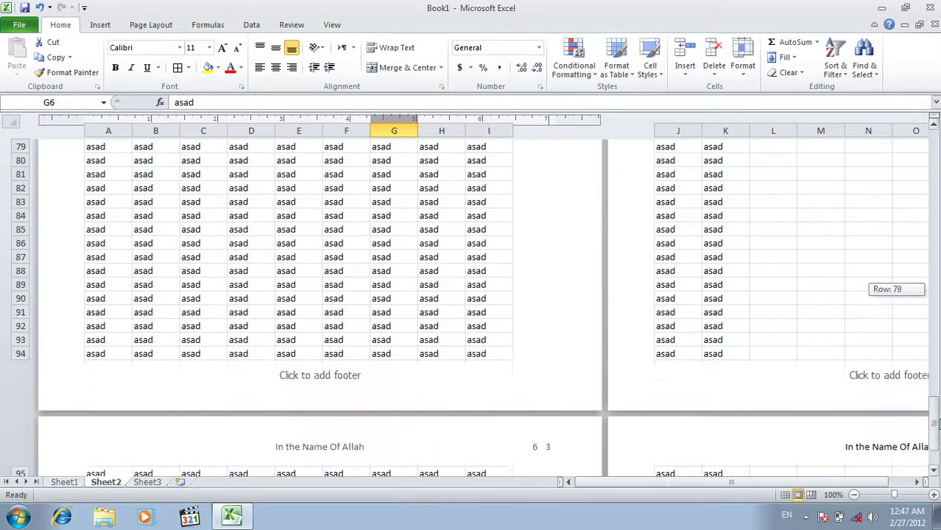
drag(934, 416, 930, 140)
click(529, 176)
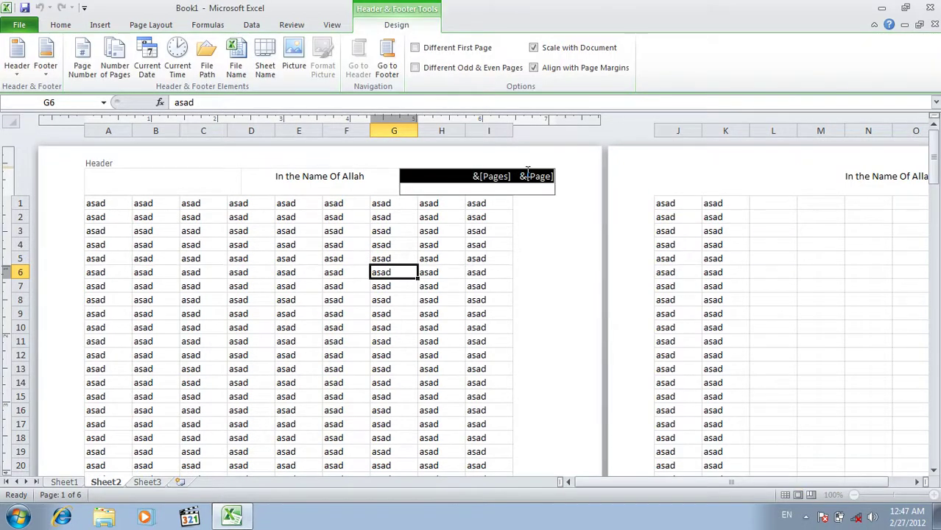
key(Delete)
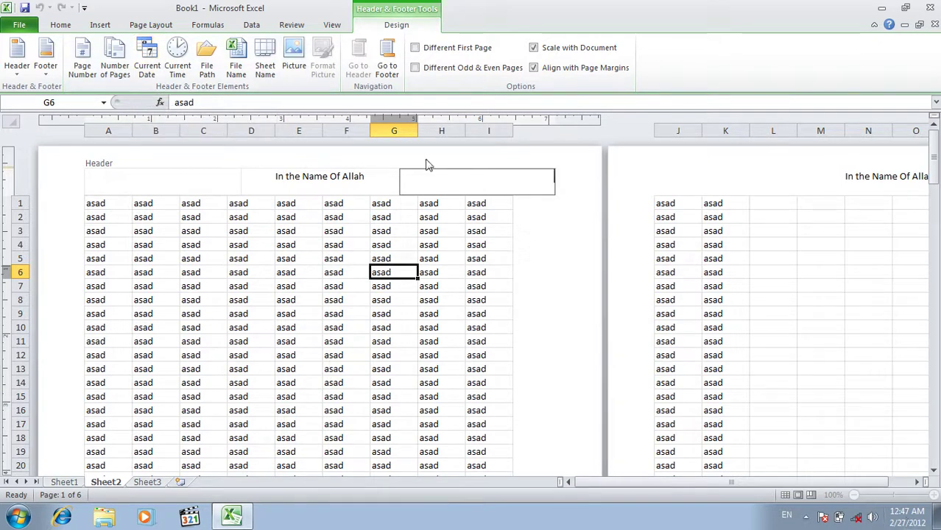
Insert the current date in the right header and the current time in the left header.
click(148, 63)
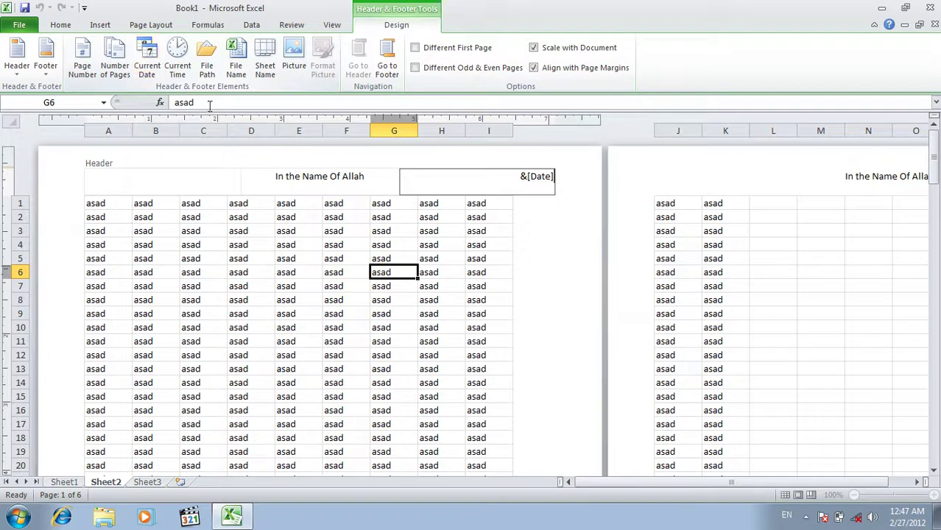
click(302, 239)
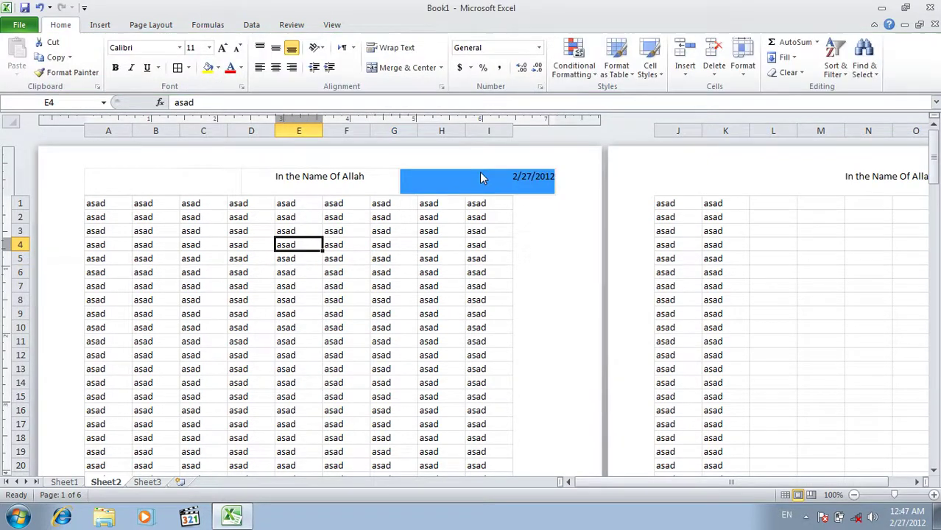
click(196, 188)
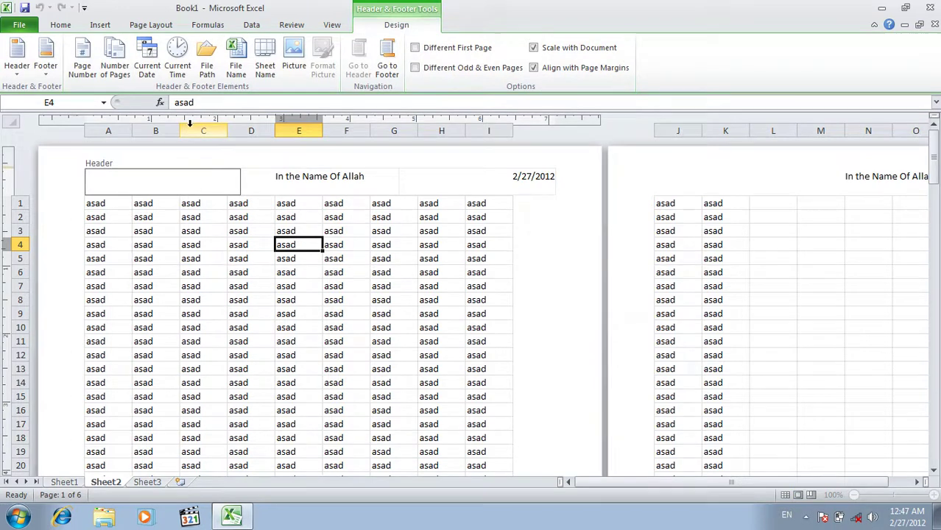
click(177, 72)
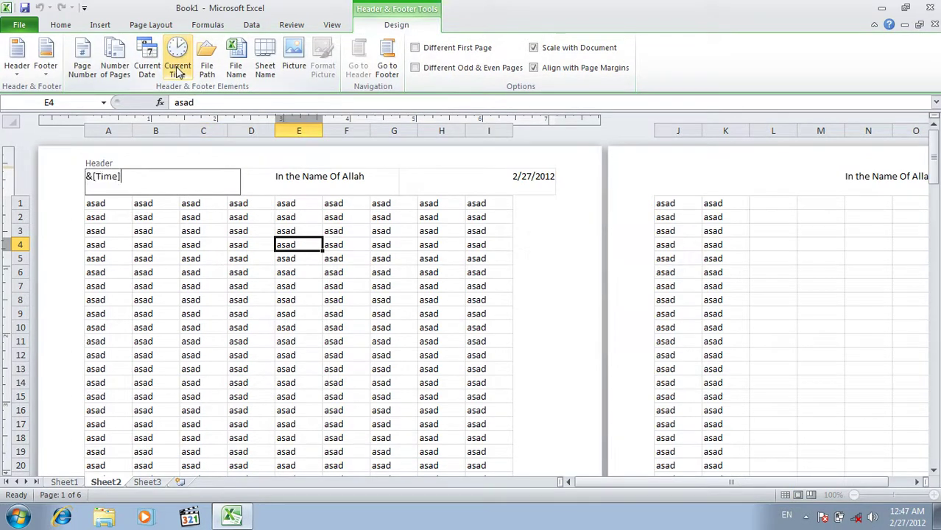
click(251, 285)
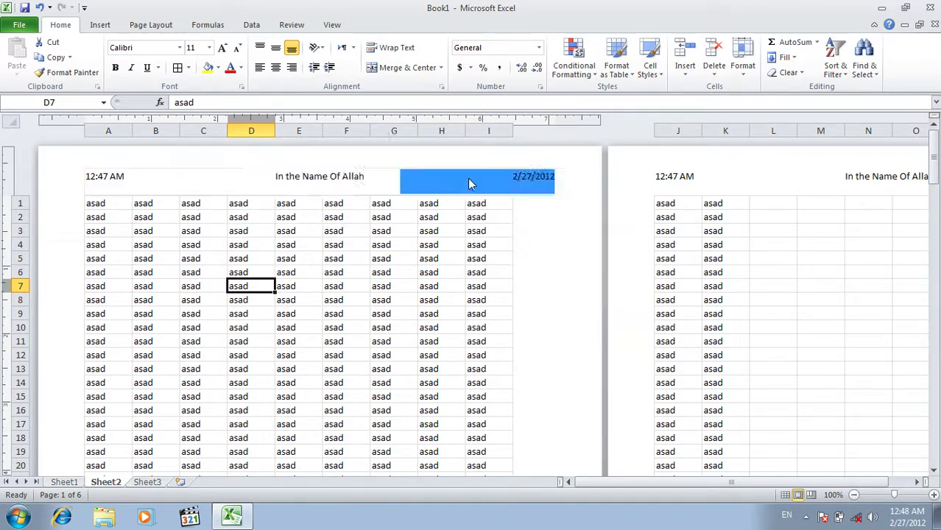
Move from the header's right section down to the footer's centre section.
click(522, 182)
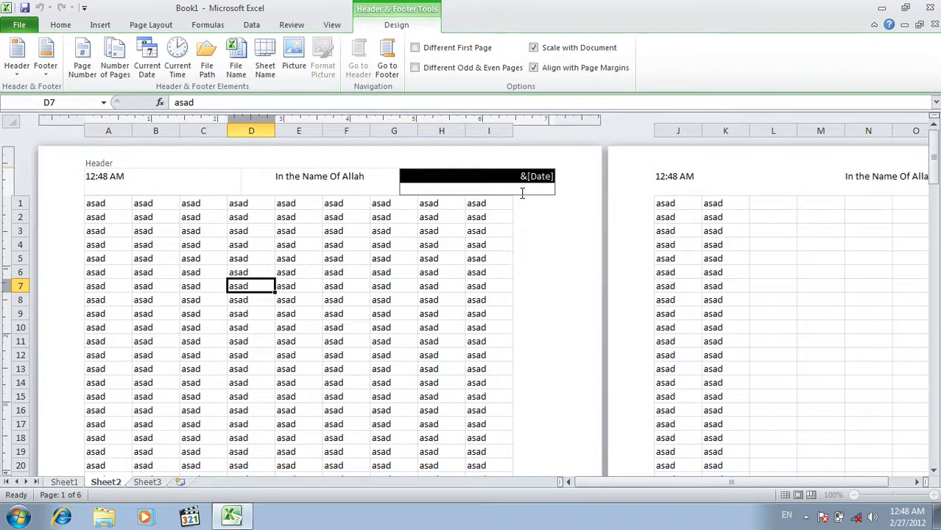
click(395, 67)
click(300, 174)
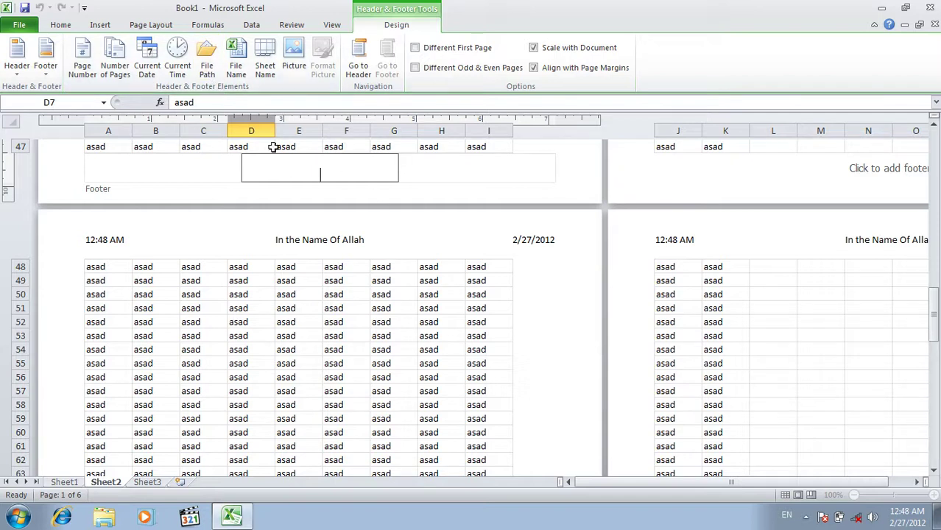
Try File Path and File Name in the centre footer, then settle on Sheet Name (Sheet2).
click(206, 64)
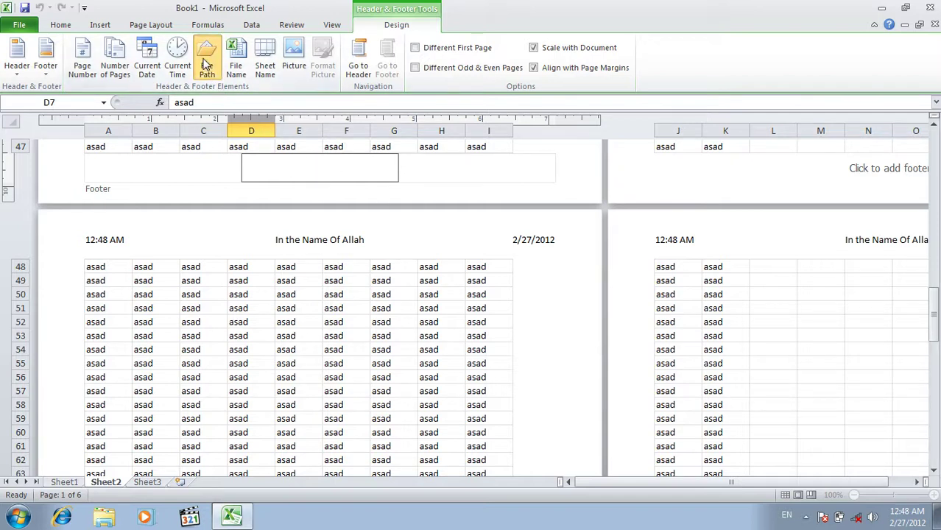
click(359, 365)
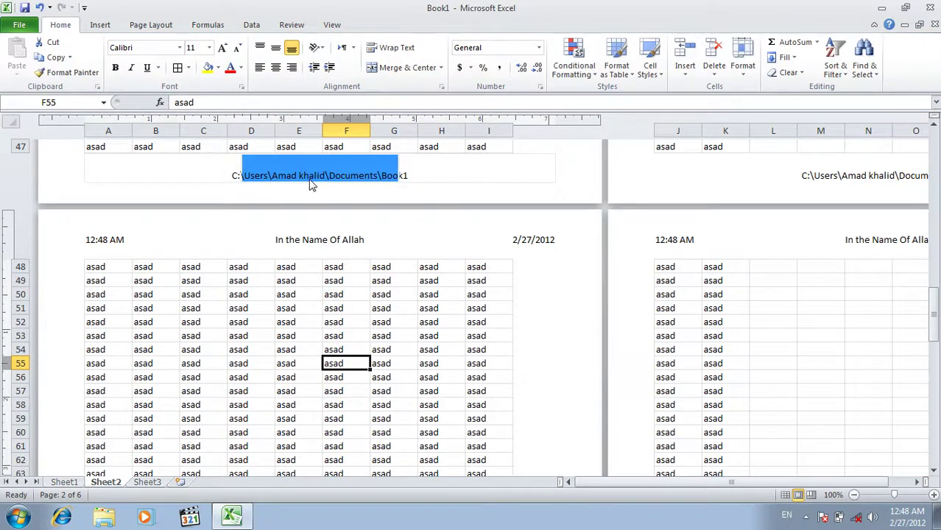
click(373, 178)
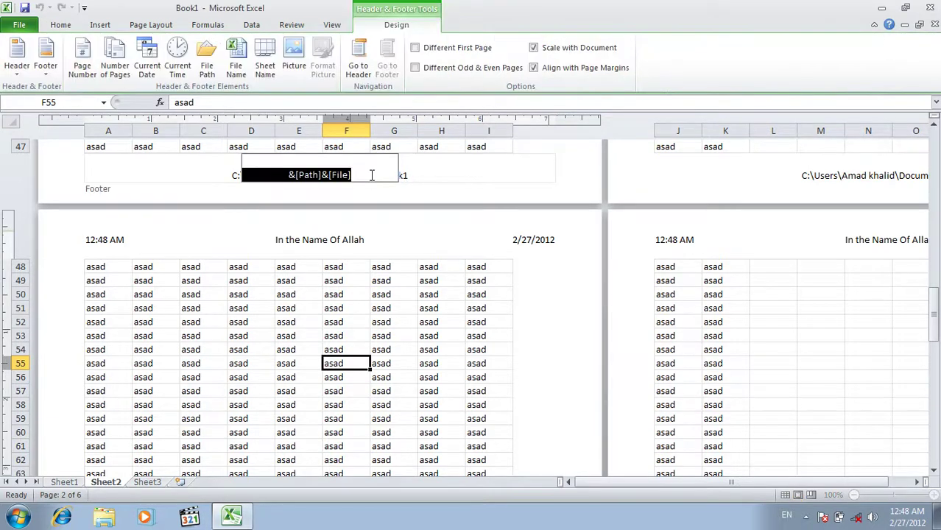
click(245, 59)
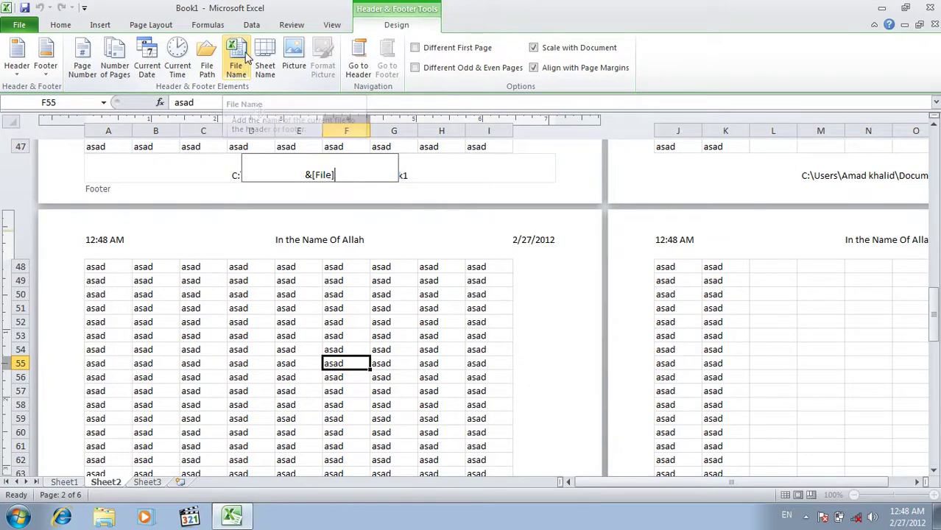
click(298, 322)
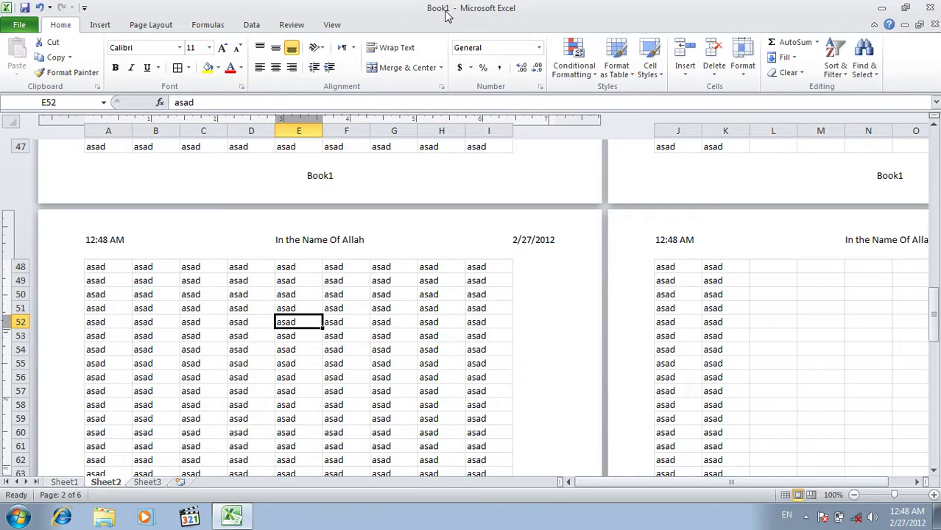
click(329, 184)
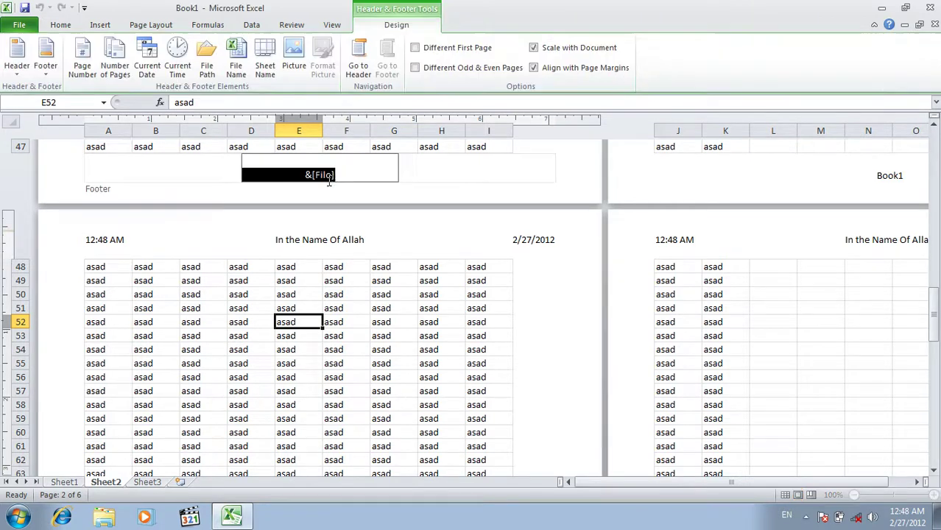
click(274, 68)
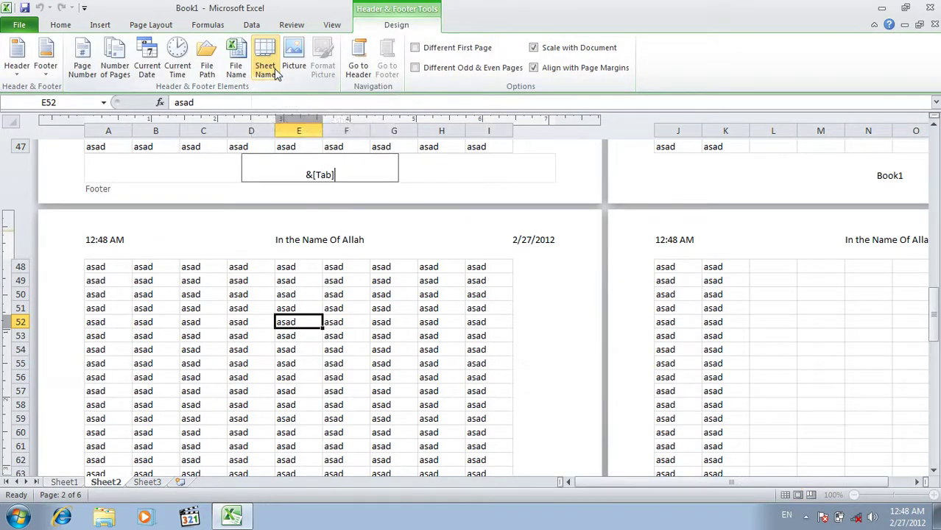
click(341, 317)
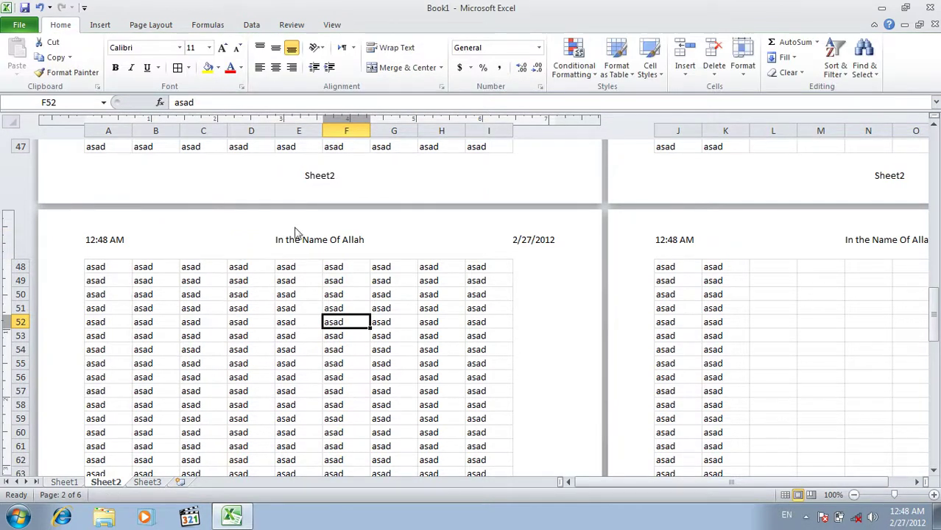
click(321, 184)
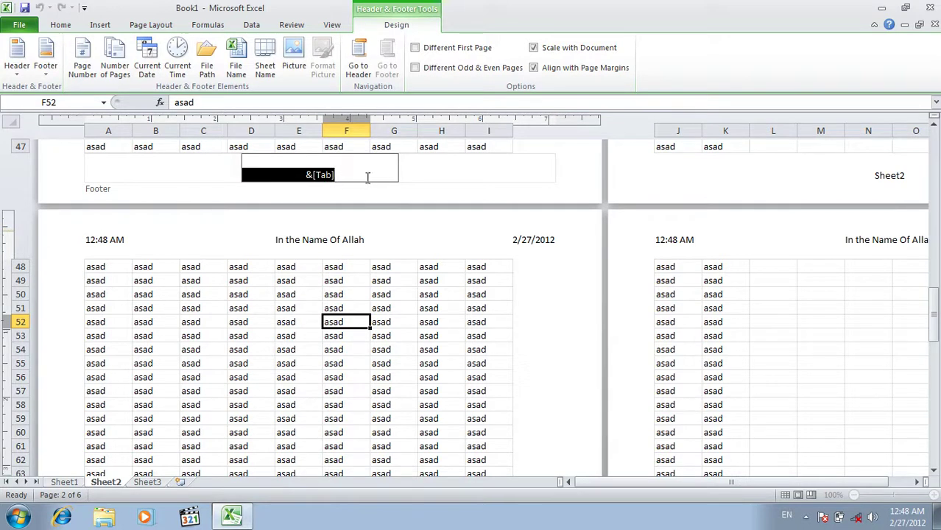
Insert the Tulips picture from Sample Pictures into the centre footer and preview it behind the rows.
click(298, 54)
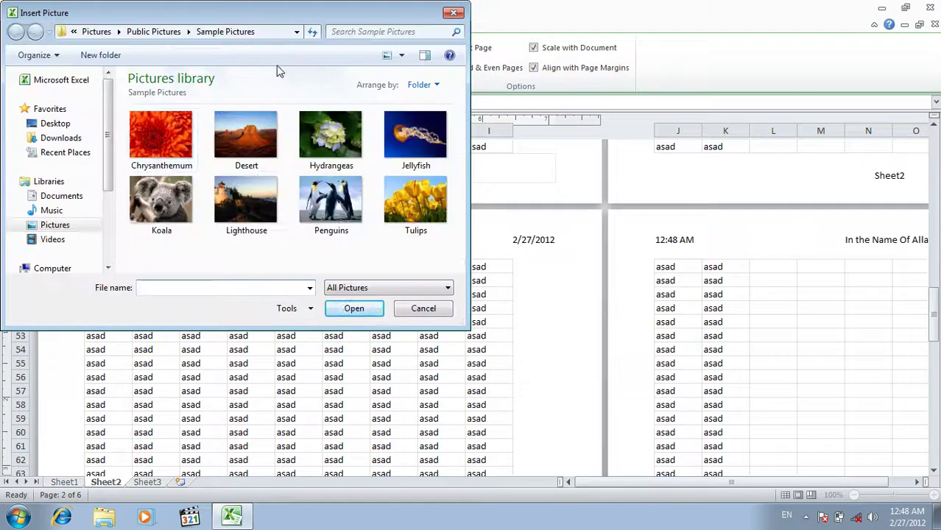
mouse_move(109, 121)
mouse_down()
mouse_move(107, 168)
mouse_move(102, 131)
mouse_up()
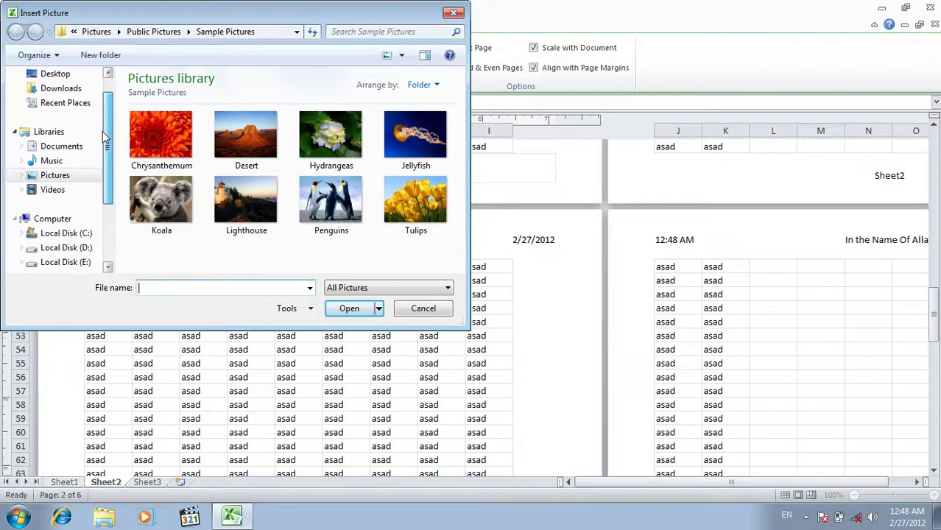
click(410, 204)
click(350, 308)
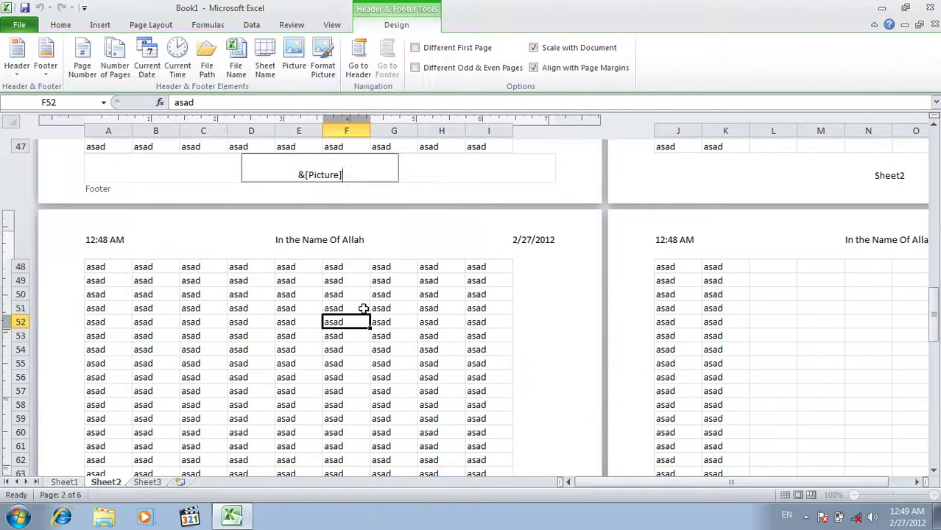
click(401, 333)
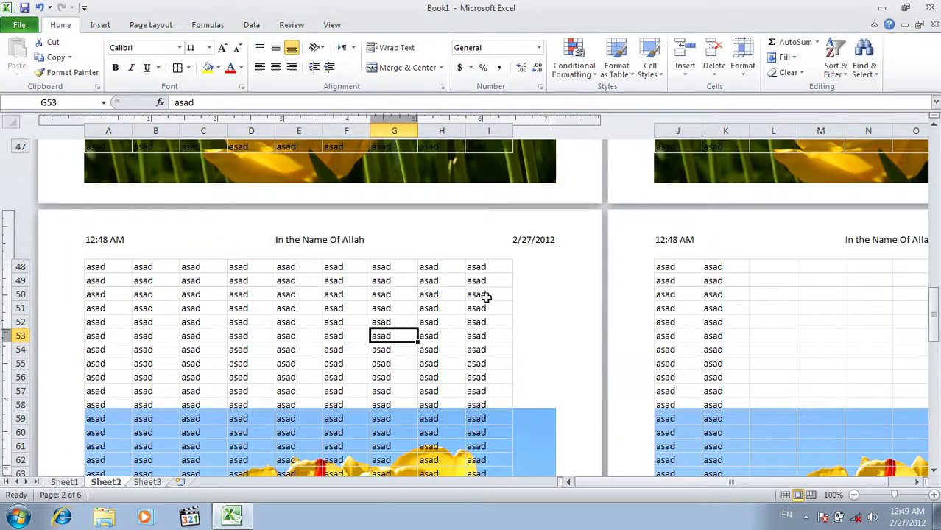
drag(933, 327, 934, 190)
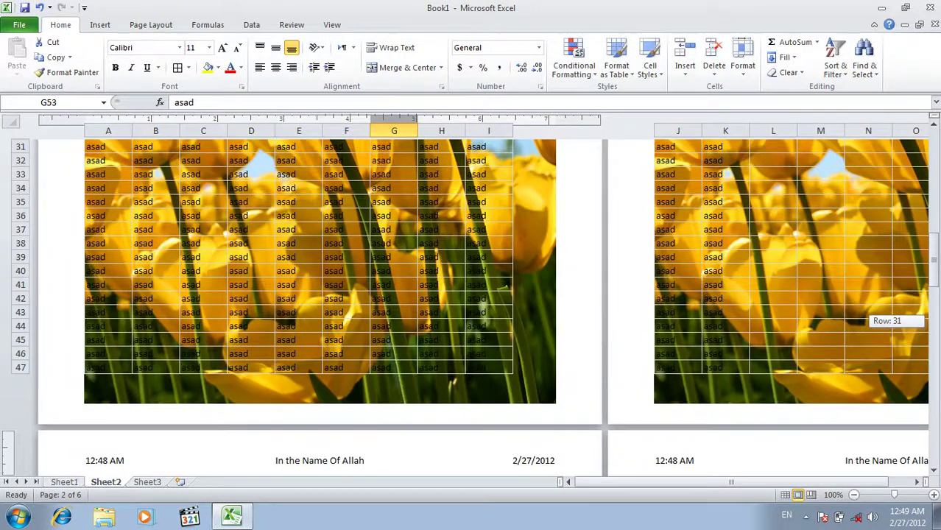
drag(934, 190, 934, 258)
click(298, 407)
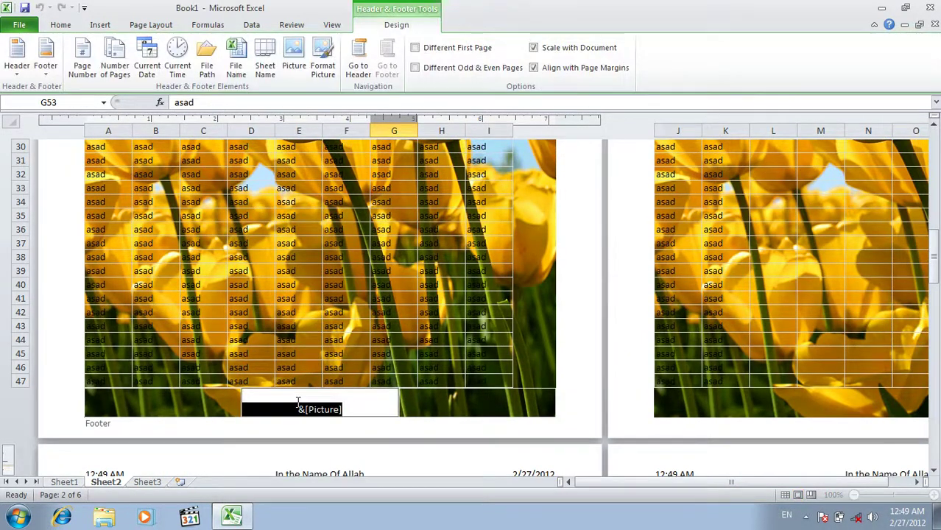
In Format Picture, set the footer picture's height to 1 inch.
click(322, 74)
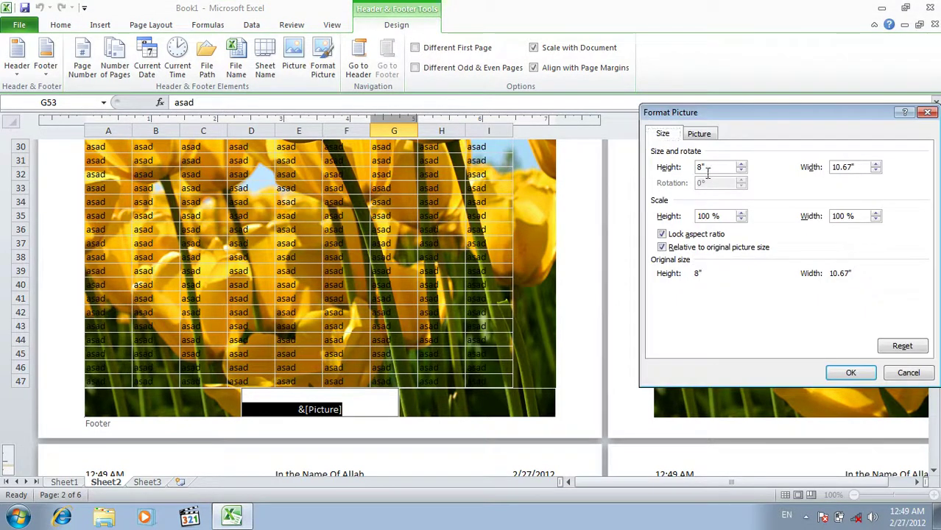
drag(727, 117, 565, 119)
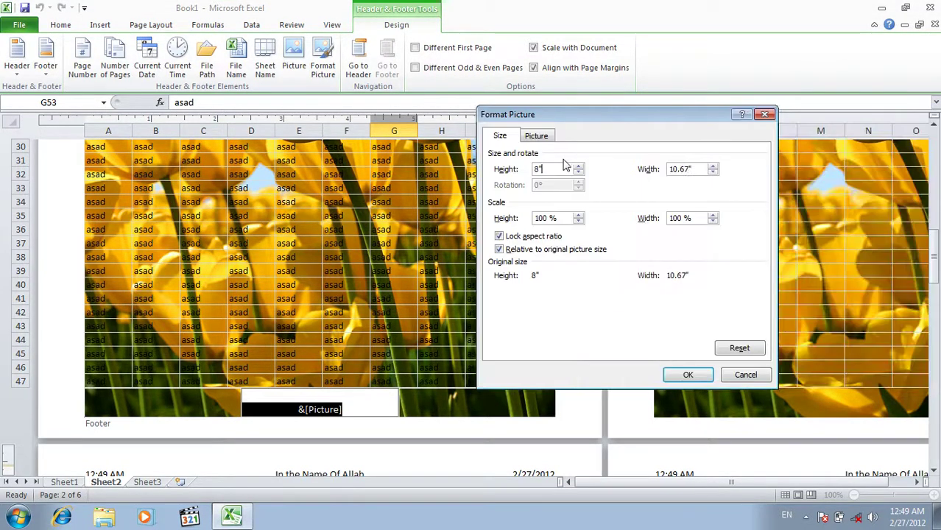
double_click(541, 169)
click(549, 169)
text(1)
click(702, 169)
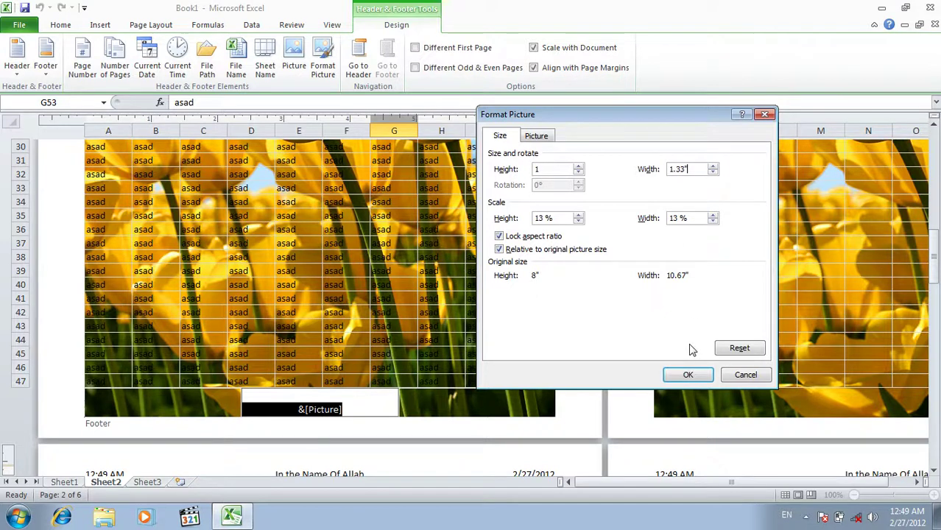
Unlock the aspect ratio and set the picture width to 10 inches, then confirm.
drag(692, 174, 666, 169)
drag(548, 169, 518, 171)
double_click(543, 170)
drag(685, 170, 671, 170)
right_click(670, 169)
click(527, 237)
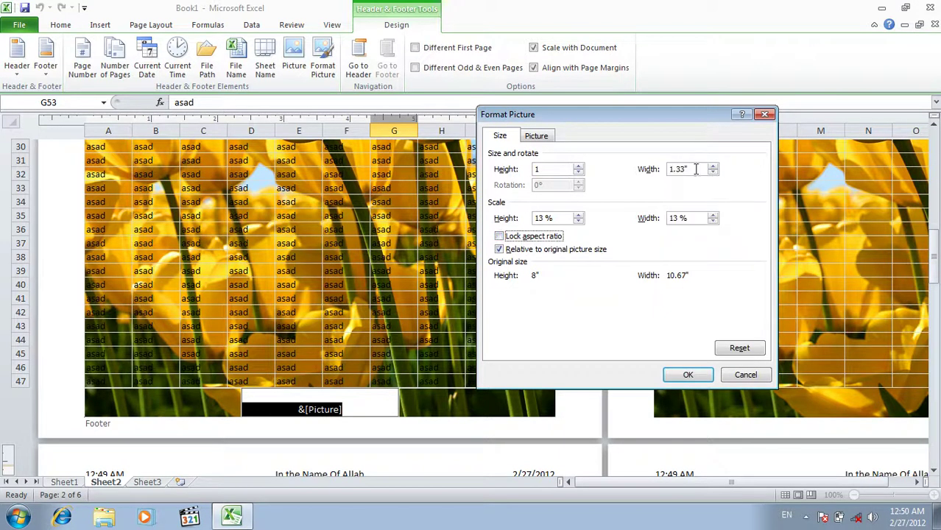
drag(695, 169, 663, 173)
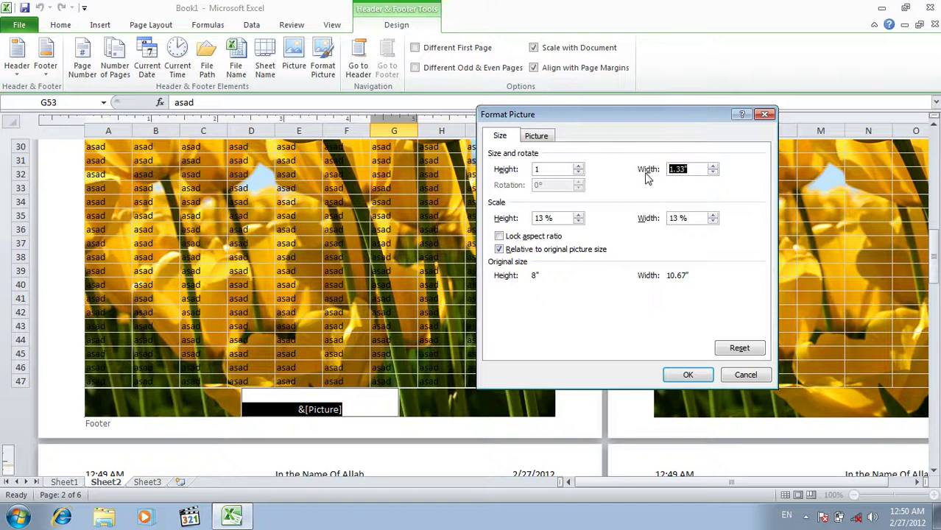
text(10)
click(560, 171)
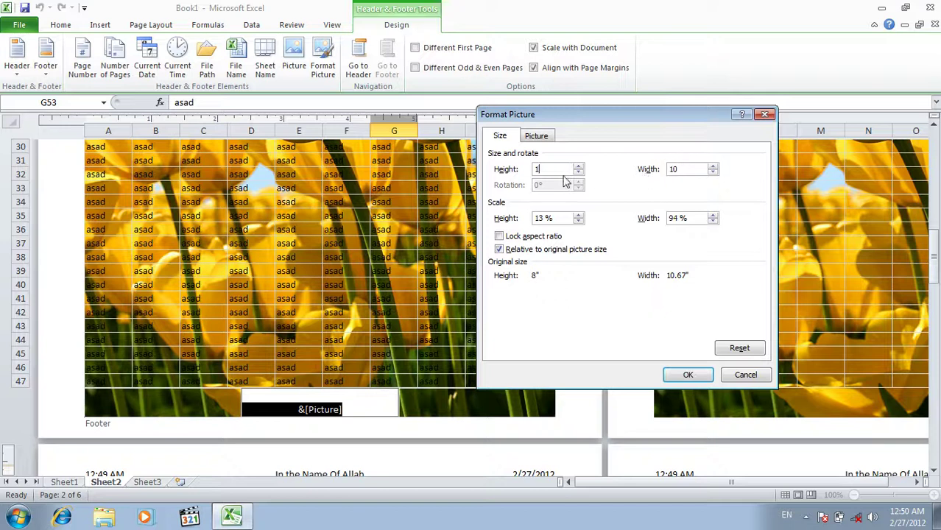
click(685, 378)
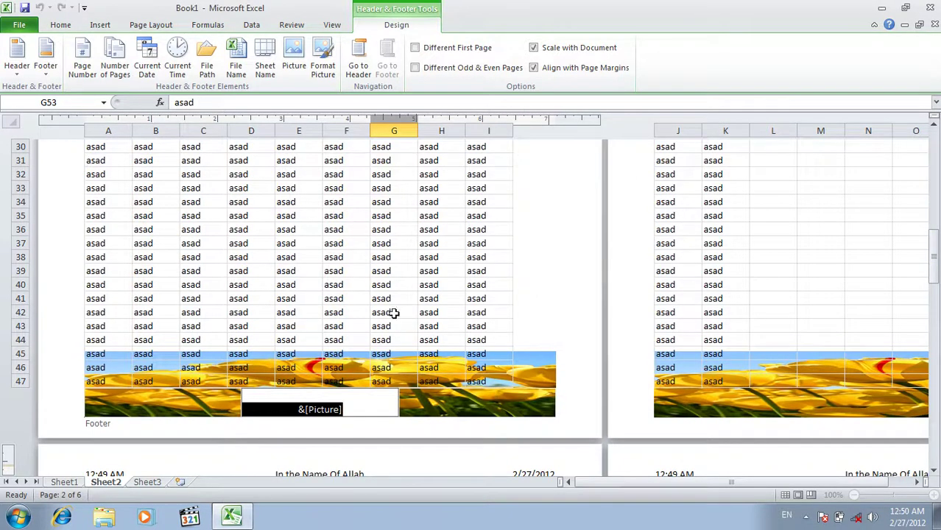
Crop the footer picture 0.9 inch on the left and 0.5 inch on the right.
click(323, 68)
double_click(538, 170)
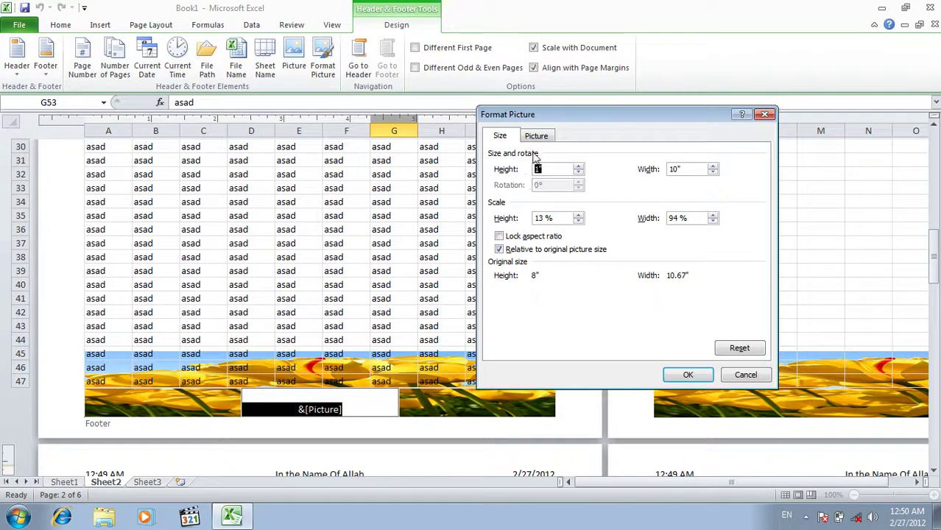
click(537, 135)
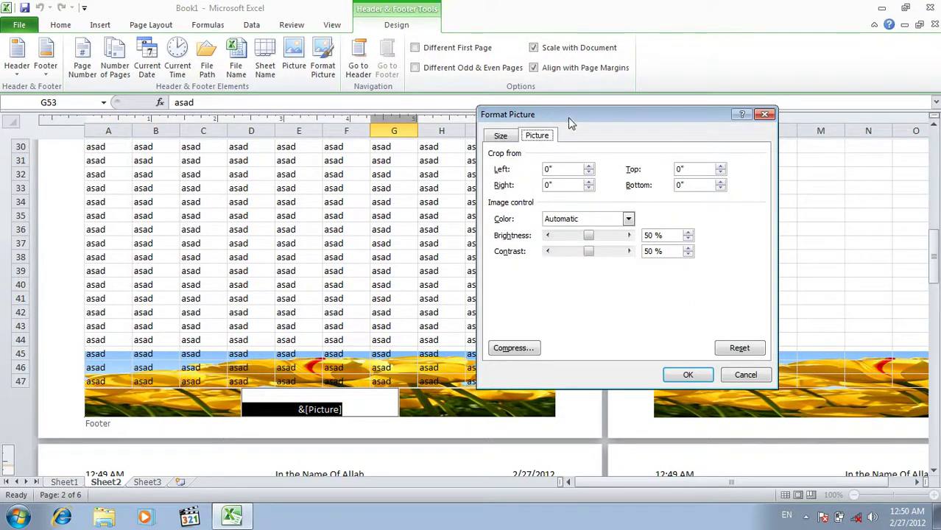
drag(568, 117, 573, 105)
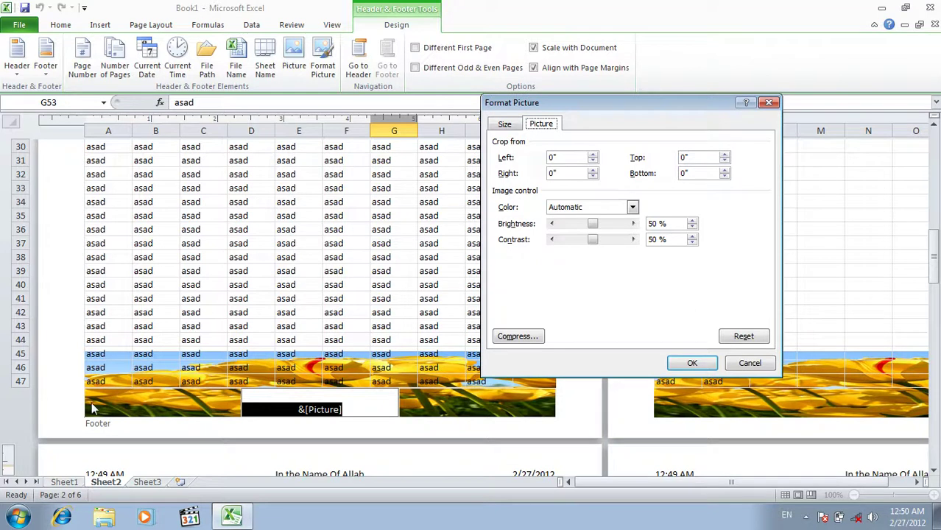
click(593, 155)
click(593, 170)
click(593, 170)
click(593, 170)
click(593, 170)
click(593, 170)
click(685, 370)
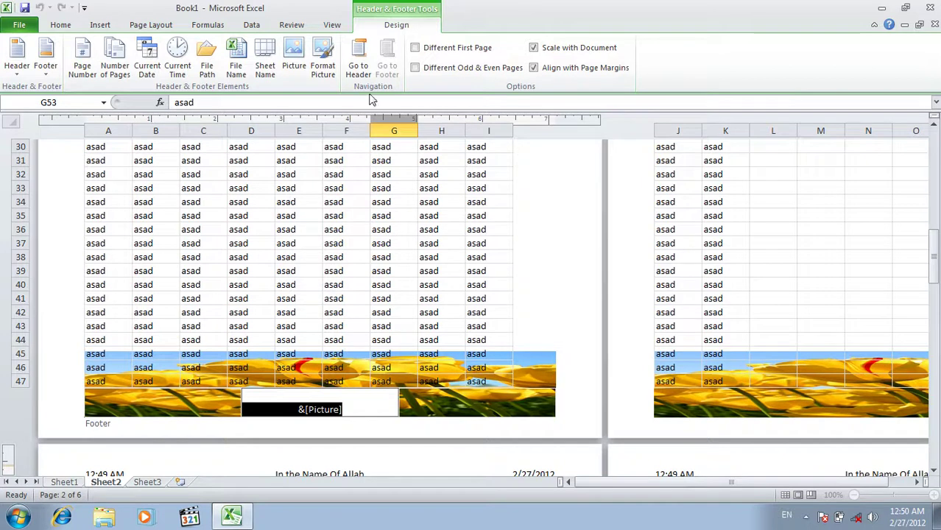
Switch the footer picture's colour mode to Black & White.
click(325, 70)
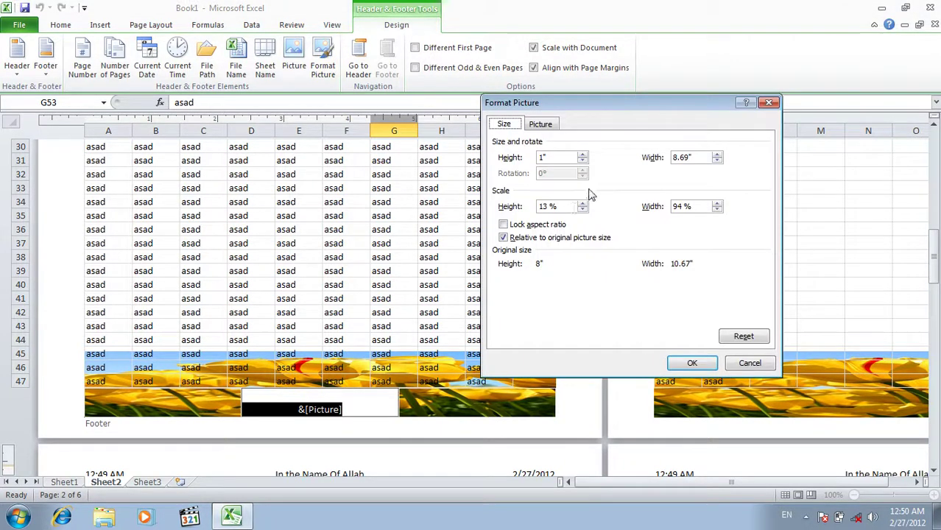
click(537, 125)
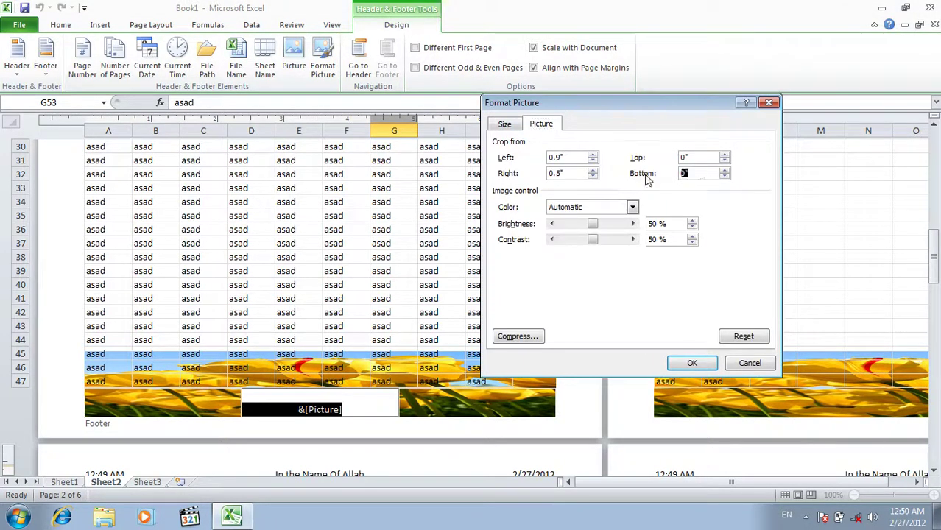
double_click(555, 173)
click(572, 208)
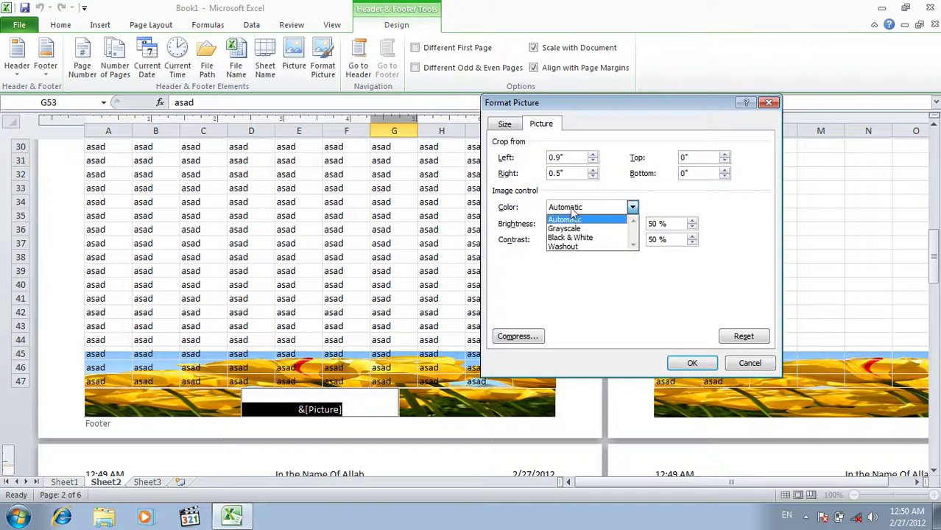
click(579, 238)
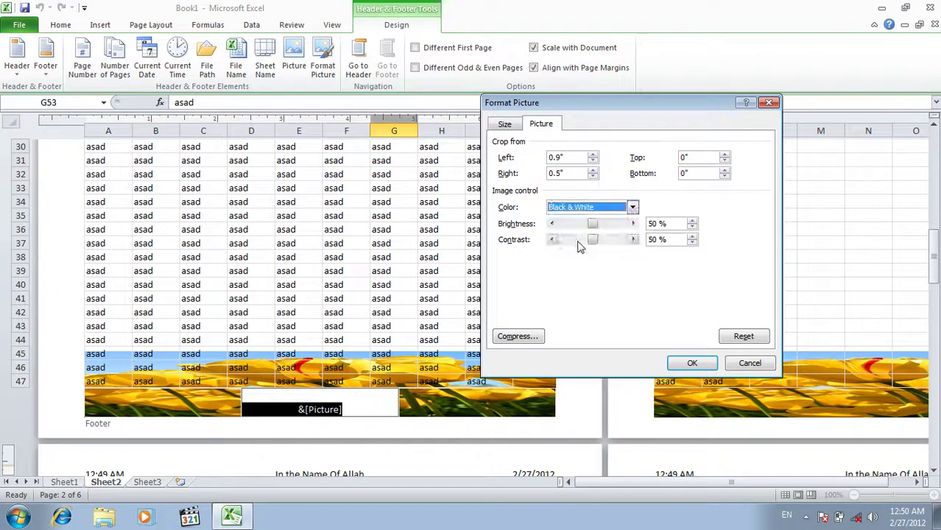
click(680, 362)
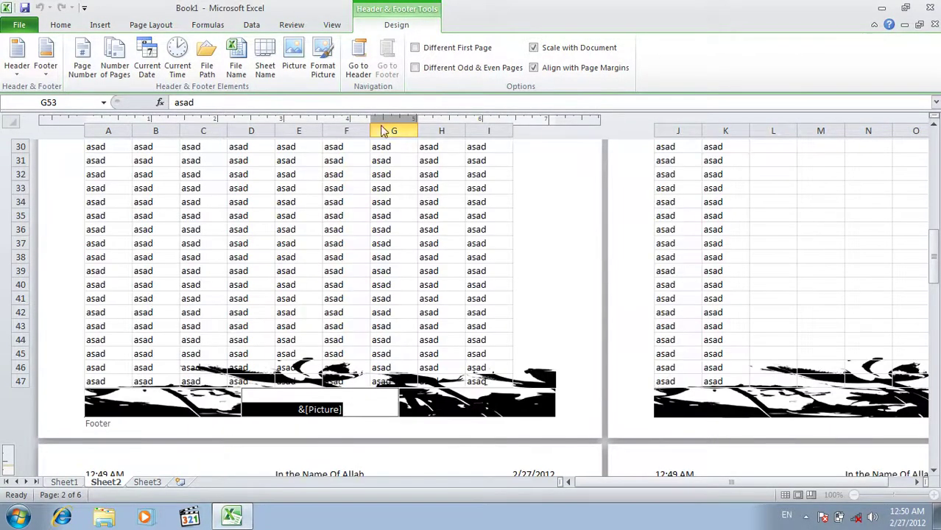
Set the footer picture's colour mode back to Automatic for full colour.
click(322, 66)
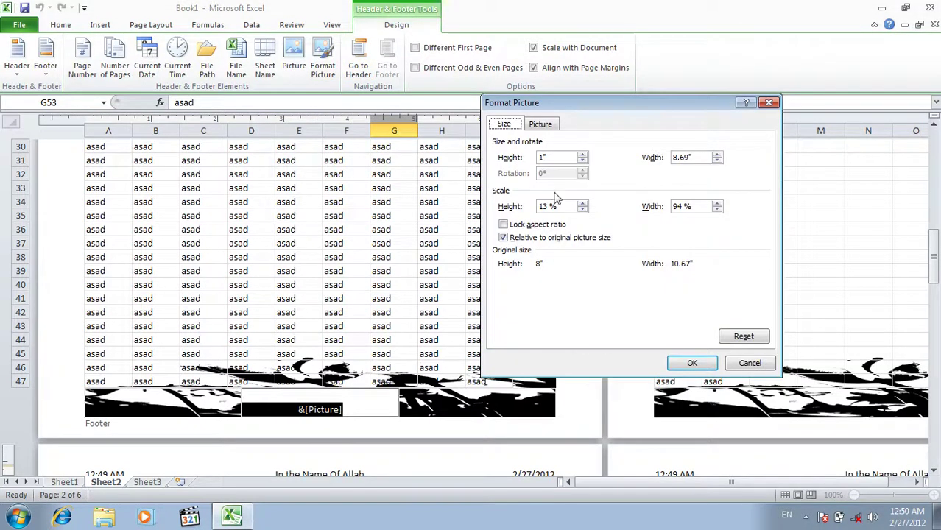
click(541, 124)
click(569, 207)
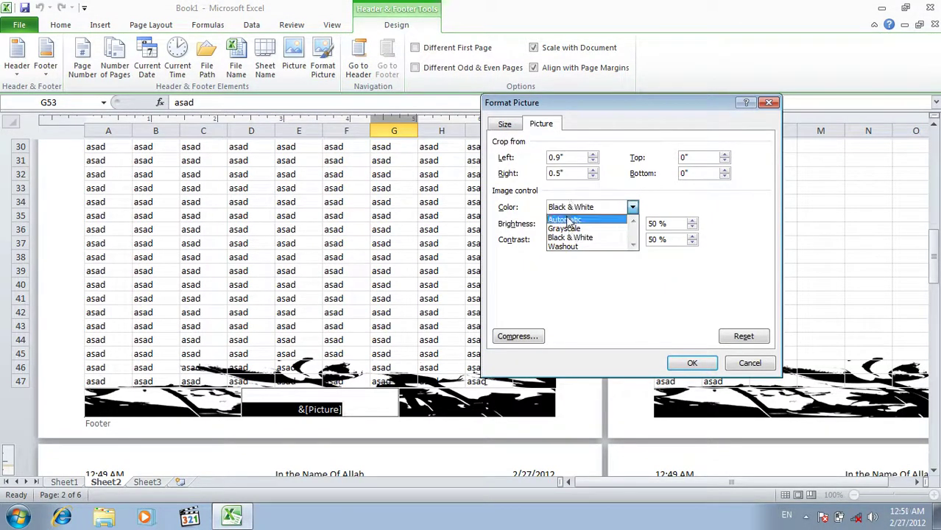
click(569, 220)
click(691, 363)
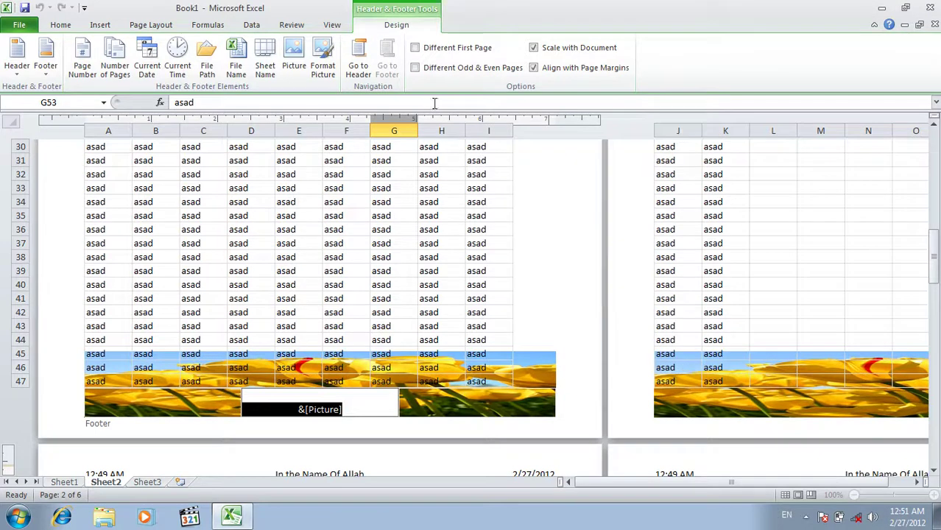
Reset the tulip footer picture's crop and colour settings, then delete it from the footer.
click(358, 66)
click(392, 70)
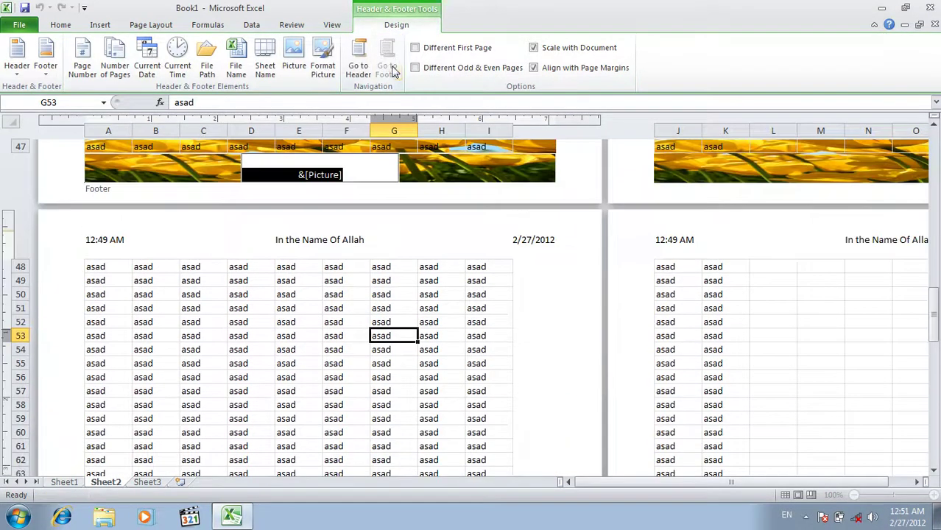
click(323, 67)
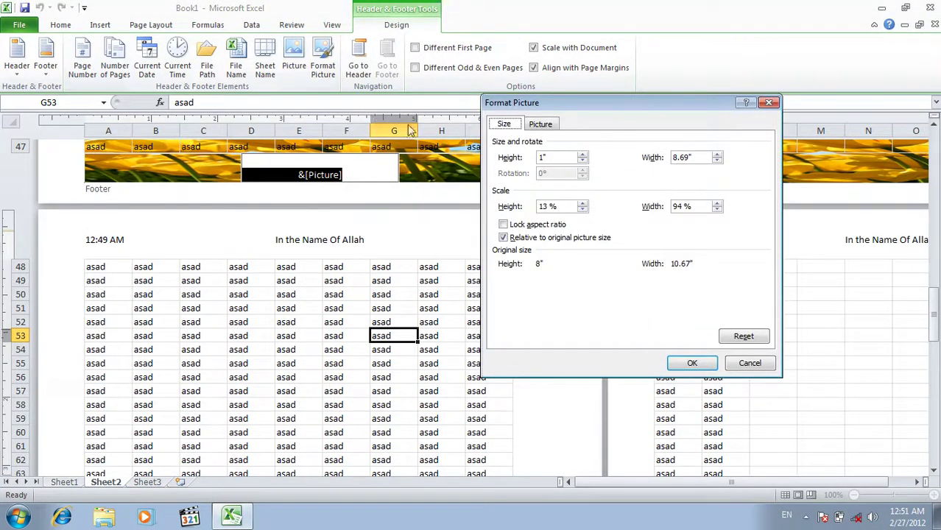
click(540, 125)
drag(593, 225, 583, 242)
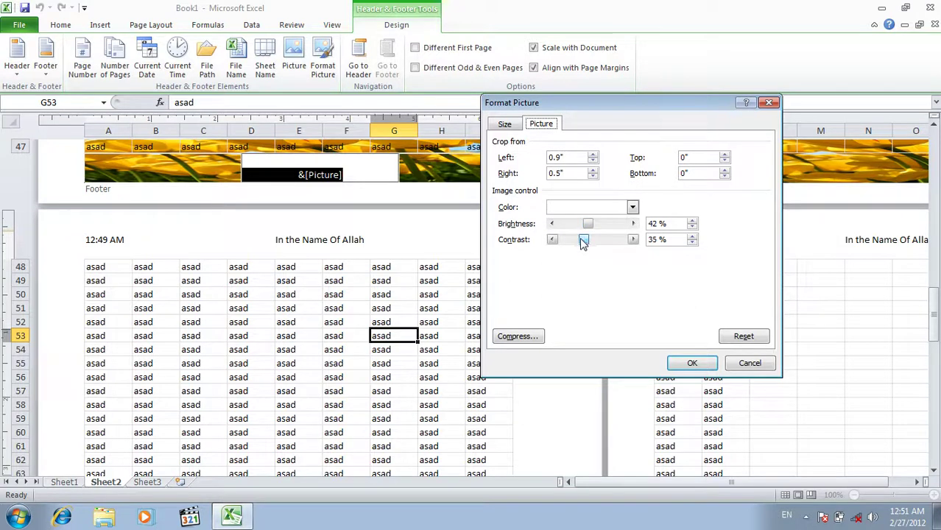
click(744, 337)
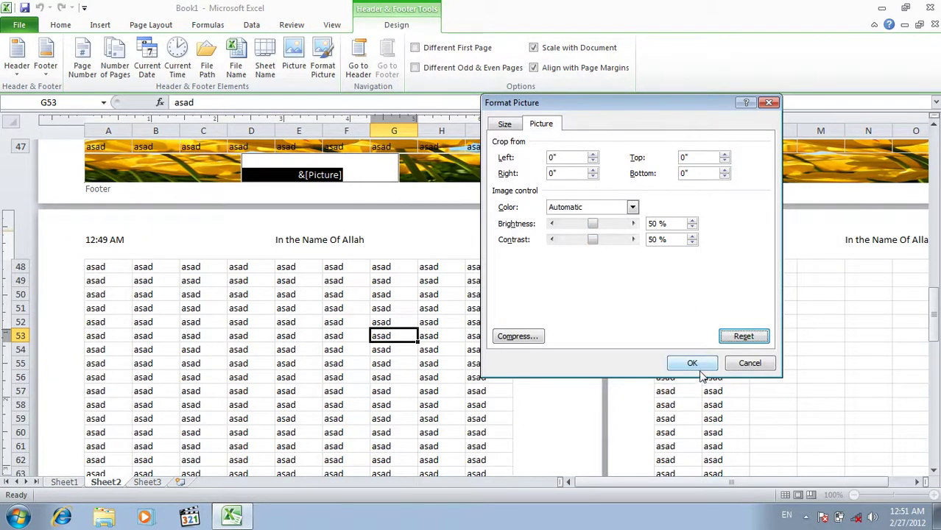
click(692, 364)
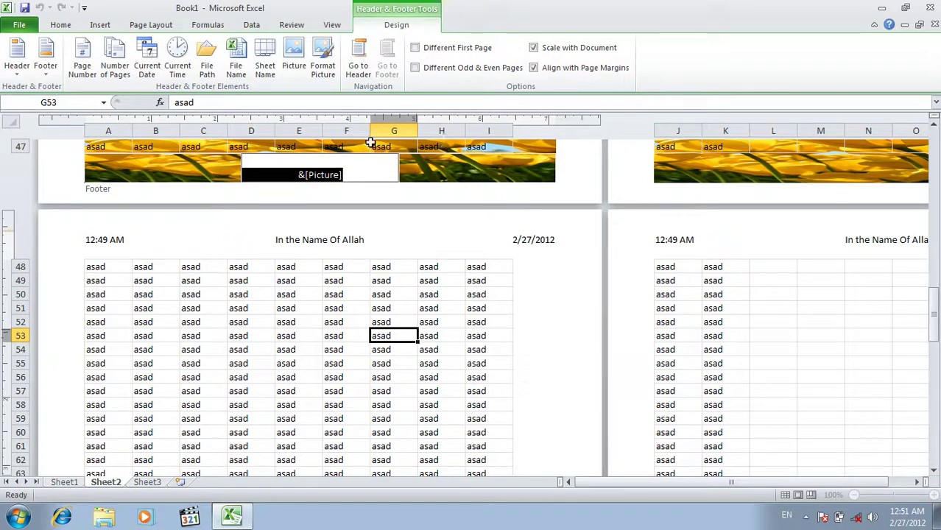
key(Delete)
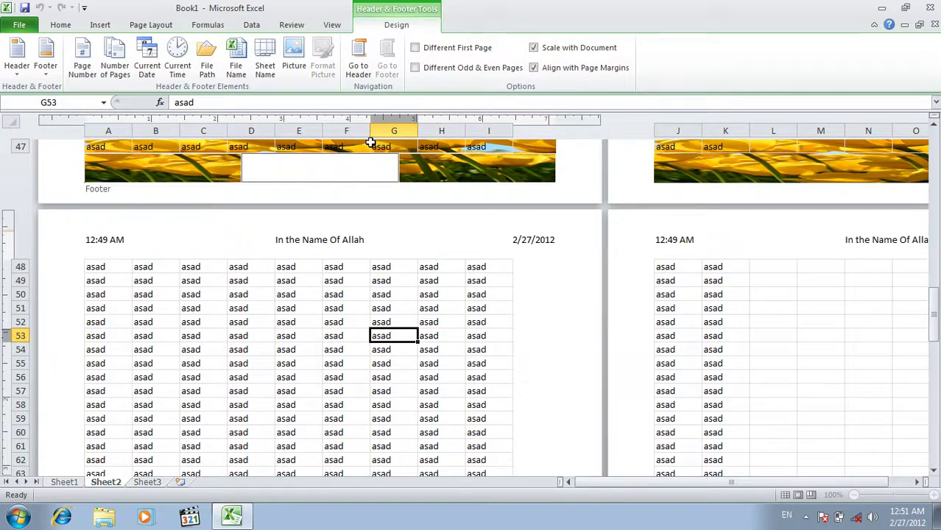
click(212, 269)
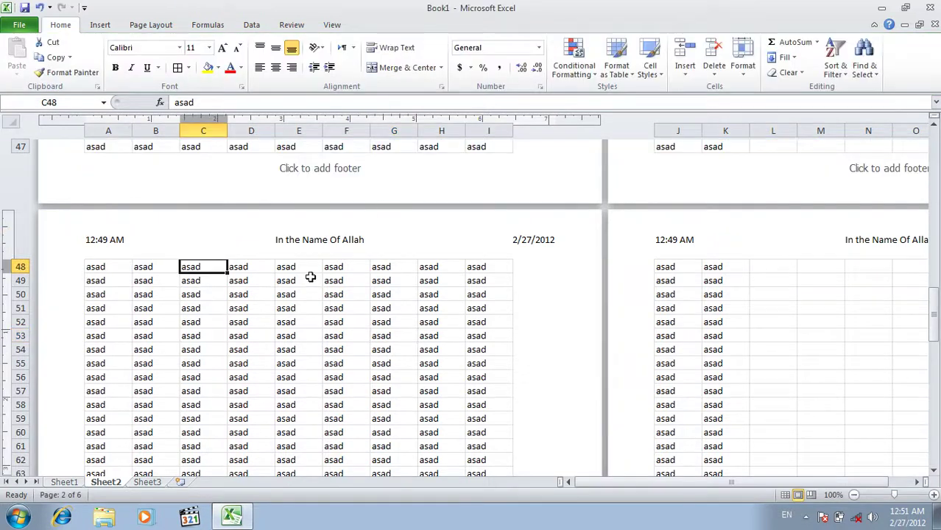
scroll(385, 205, up, 1)
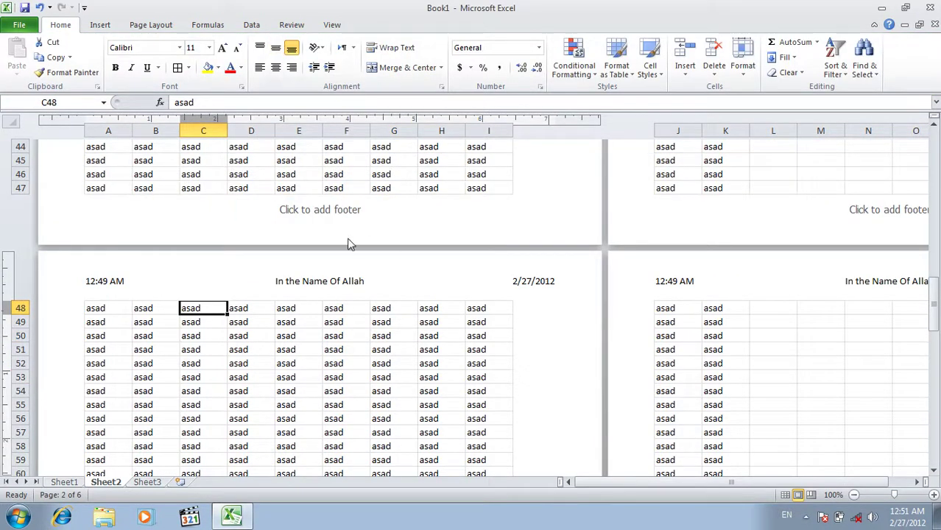
click(343, 213)
click(397, 24)
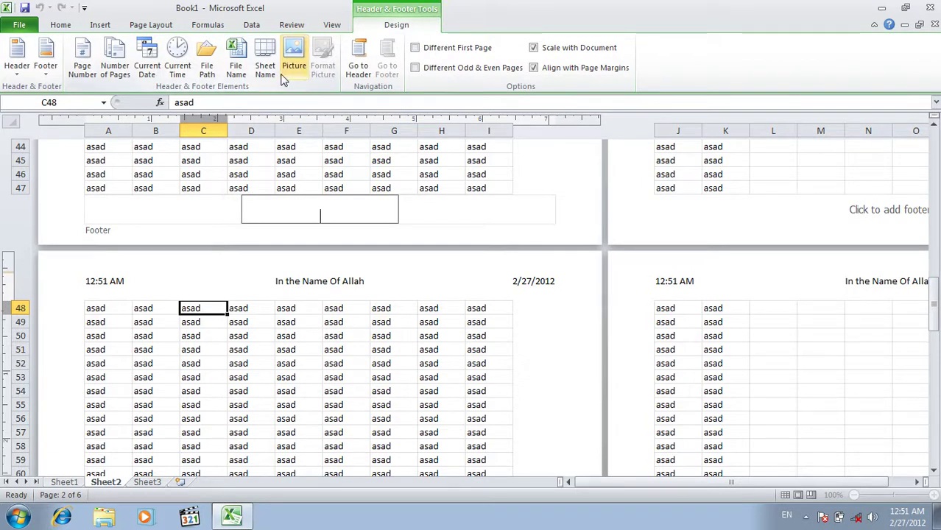
click(359, 65)
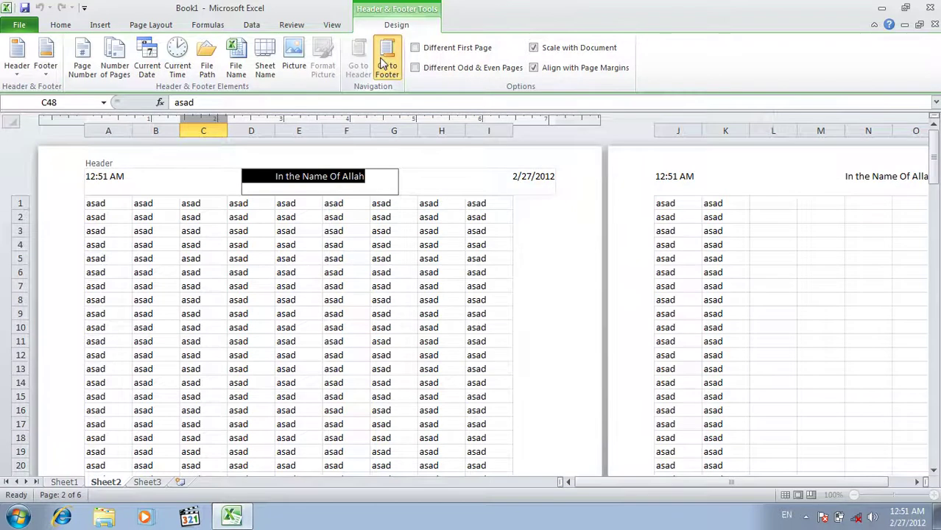
click(384, 65)
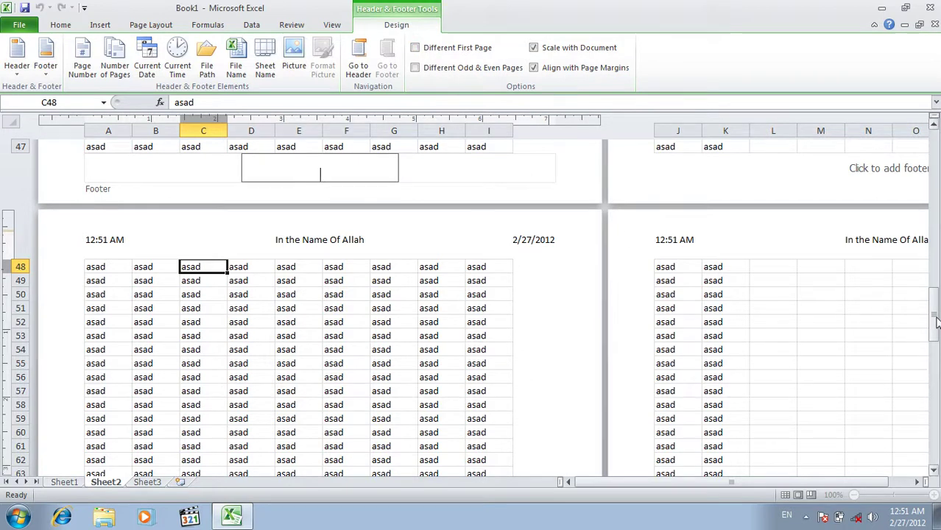
drag(933, 313, 930, 147)
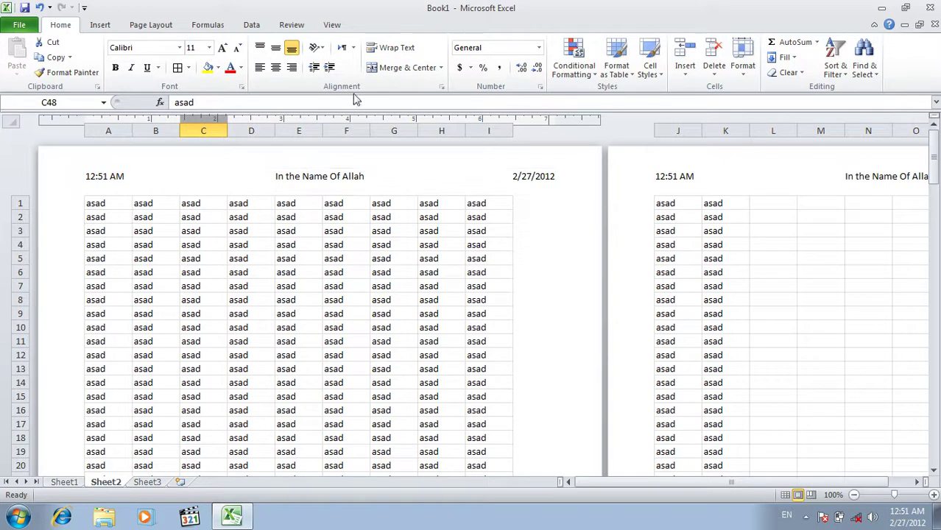
click(361, 177)
click(427, 50)
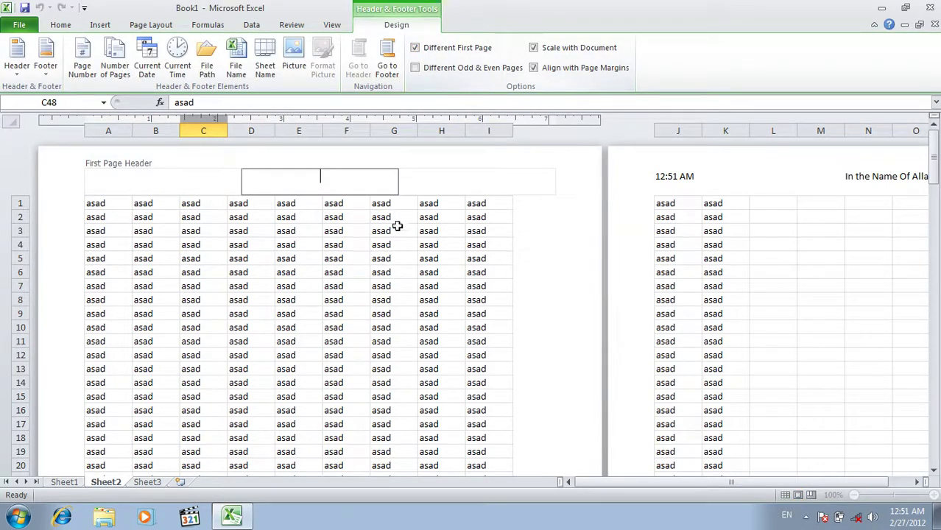
click(318, 261)
mouse_move(935, 164)
mouse_down()
mouse_move(934, 423)
mouse_move(932, 155)
mouse_up()
click(716, 189)
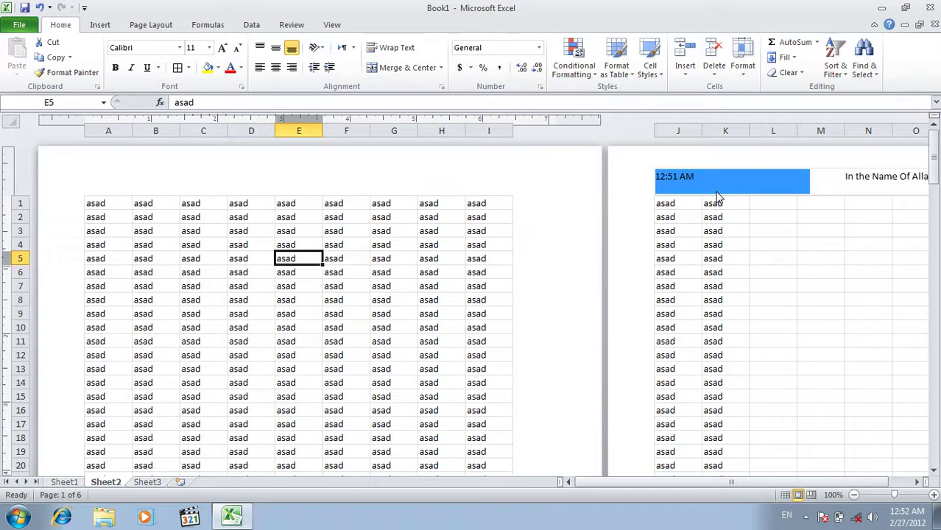
click(307, 178)
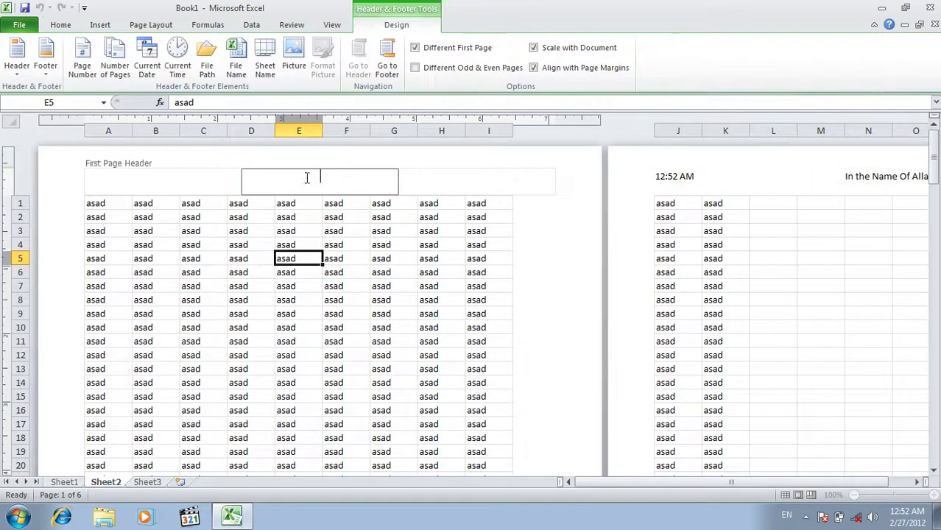
click(464, 50)
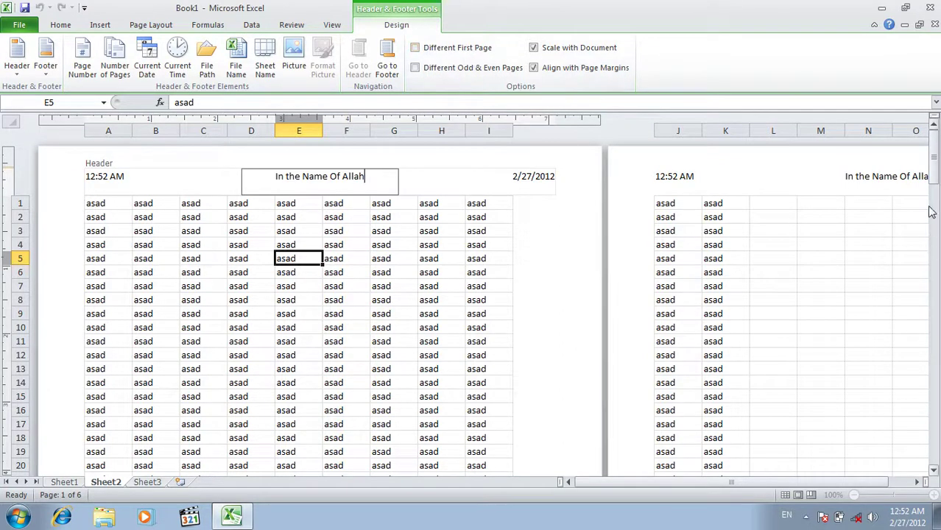
click(932, 162)
drag(932, 162, 932, 158)
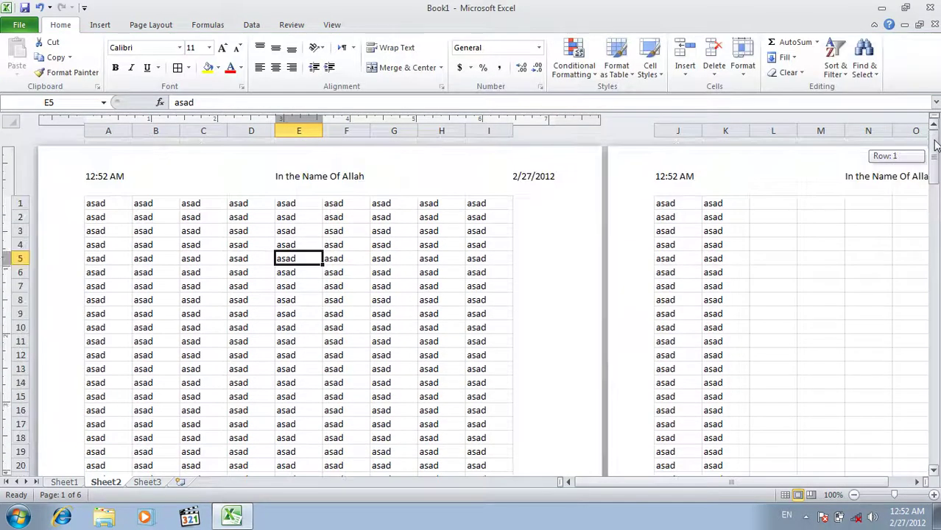
Enable Different Odd & Even Pages and enter 'In the Name God' as the even-page centre header.
click(322, 175)
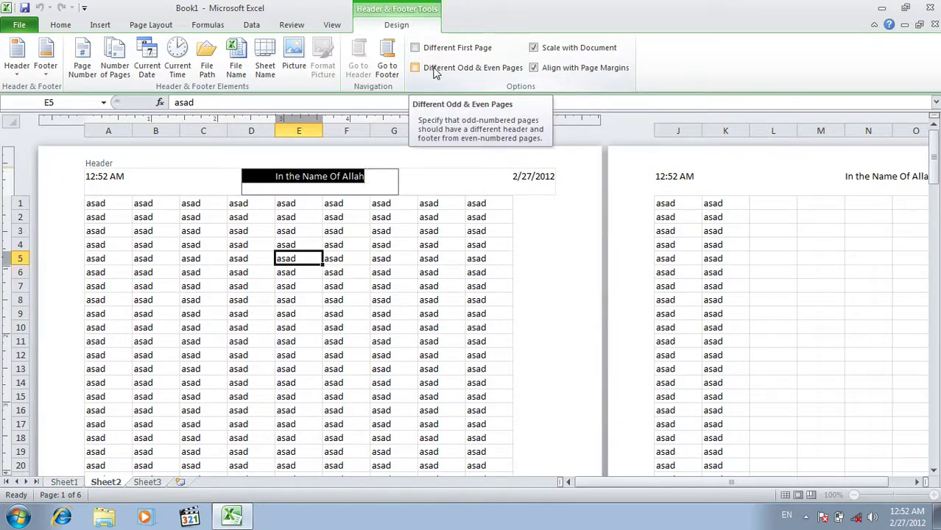
click(435, 70)
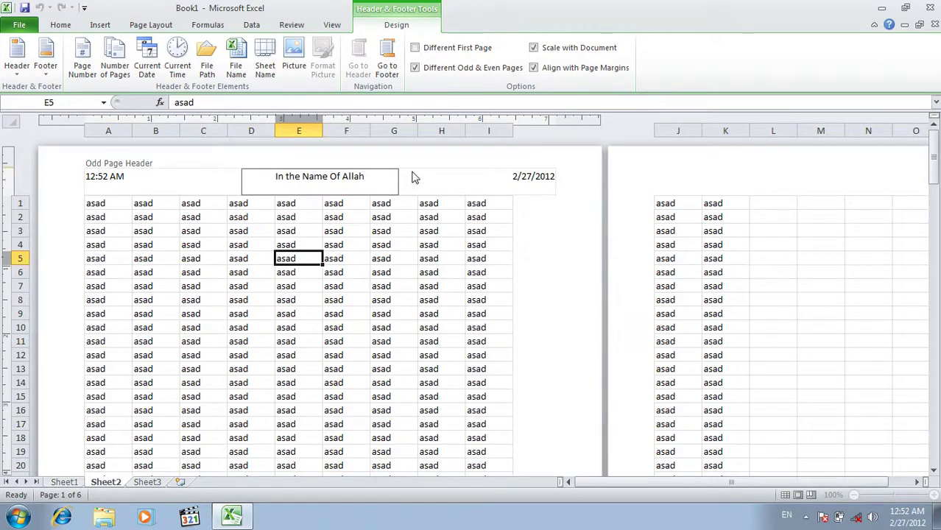
drag(934, 162, 937, 279)
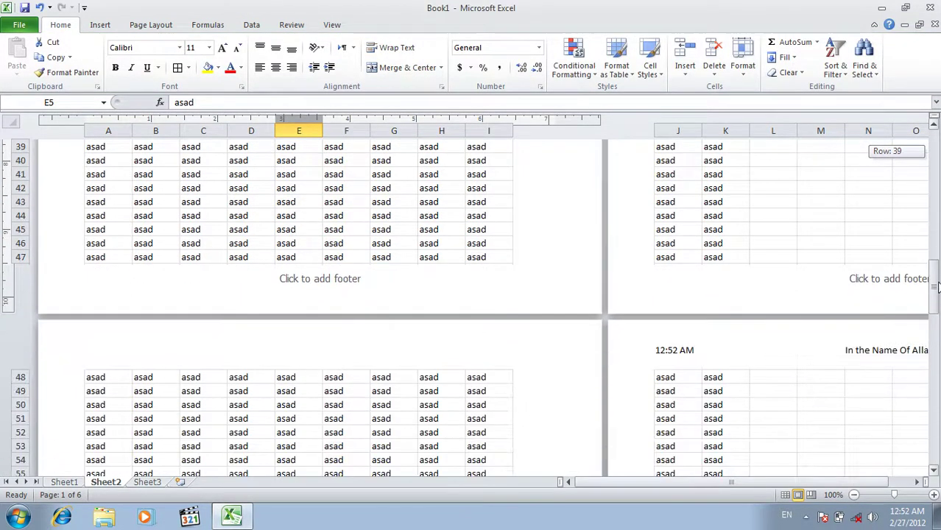
click(361, 353)
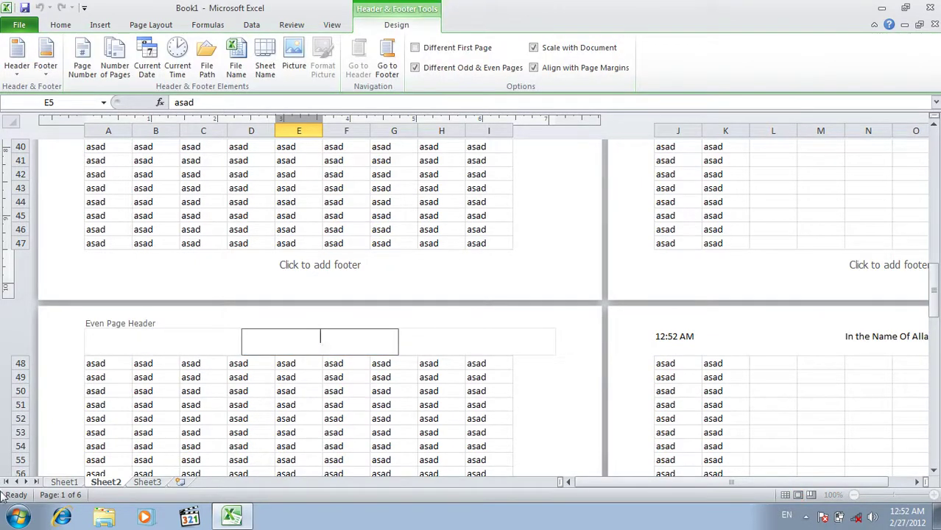
text(In the Name )
text(God)
click(251, 404)
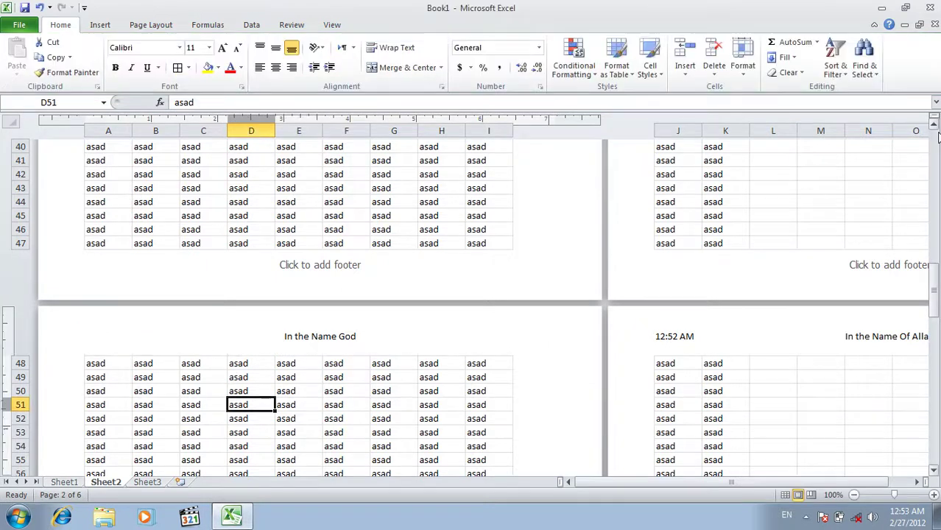
drag(932, 302, 933, 305)
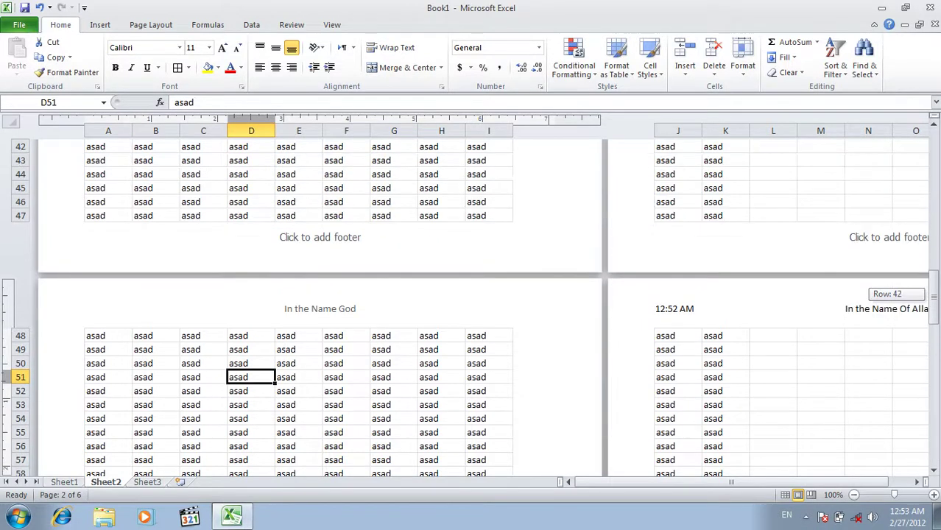
Turn off Different Odd & Even Pages so every page shares the 'In the Name Of Allah' header.
mouse_move(601, 481)
mouse_down()
mouse_move(662, 487)
mouse_move(589, 486)
mouse_up()
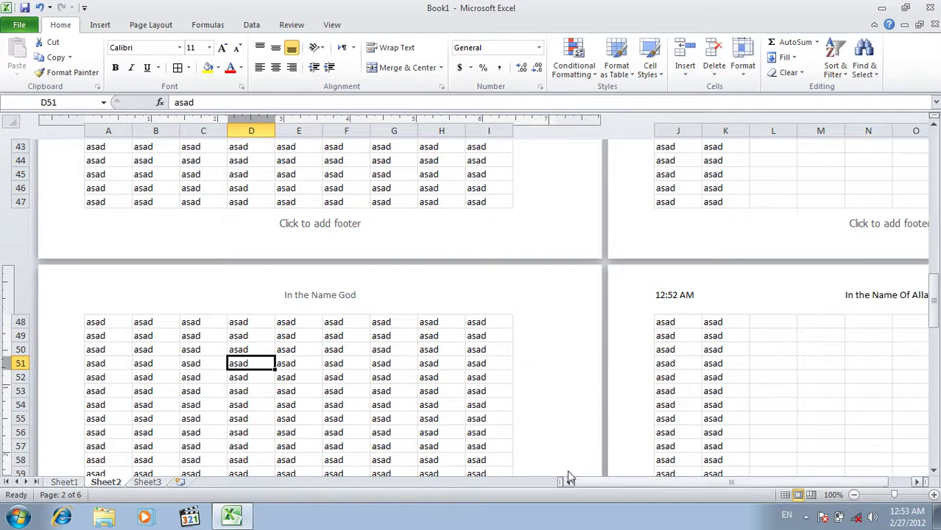
click(320, 294)
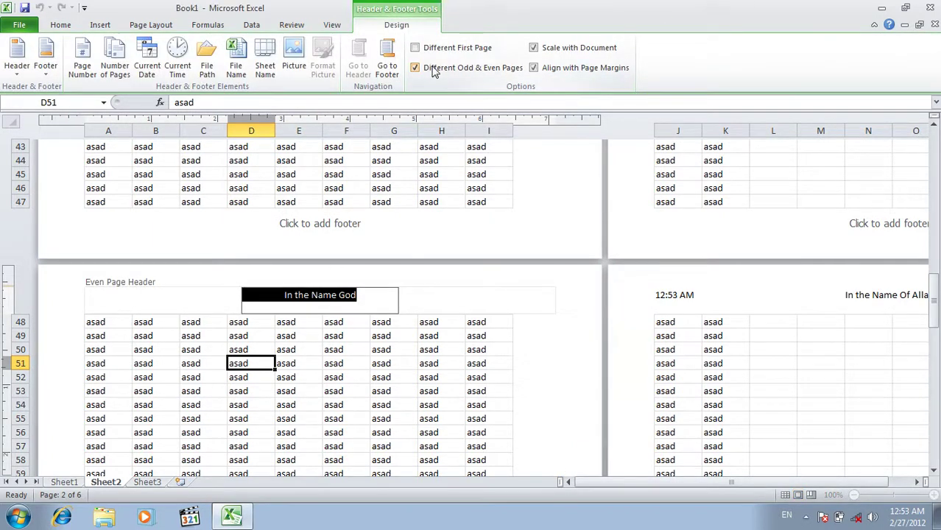
click(434, 70)
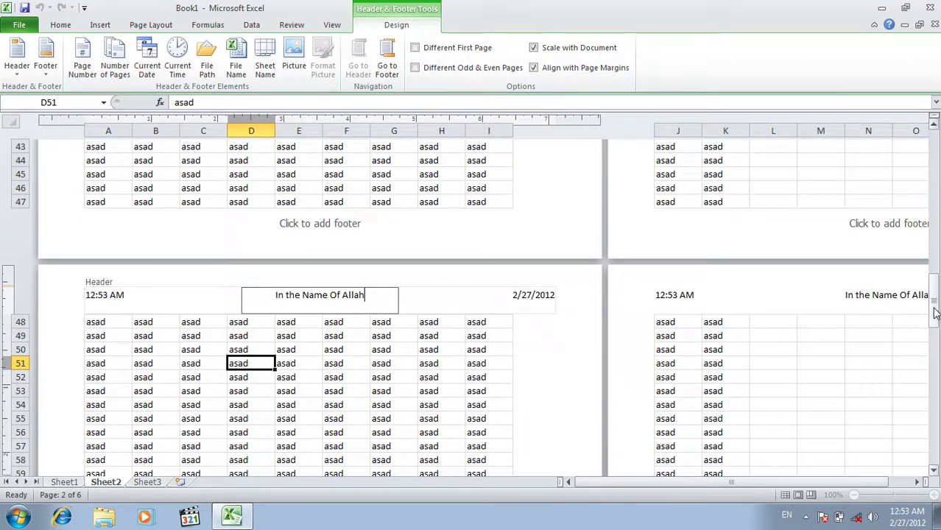
drag(934, 313, 936, 162)
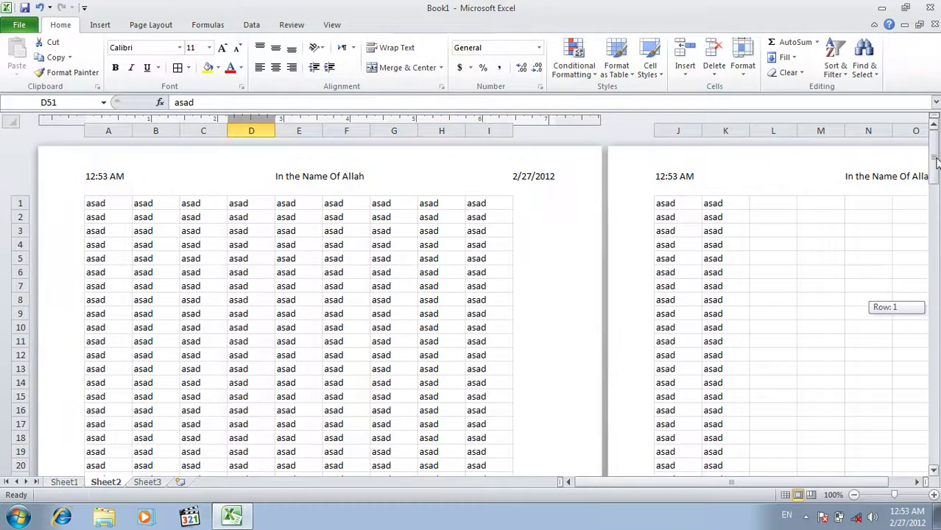
click(380, 177)
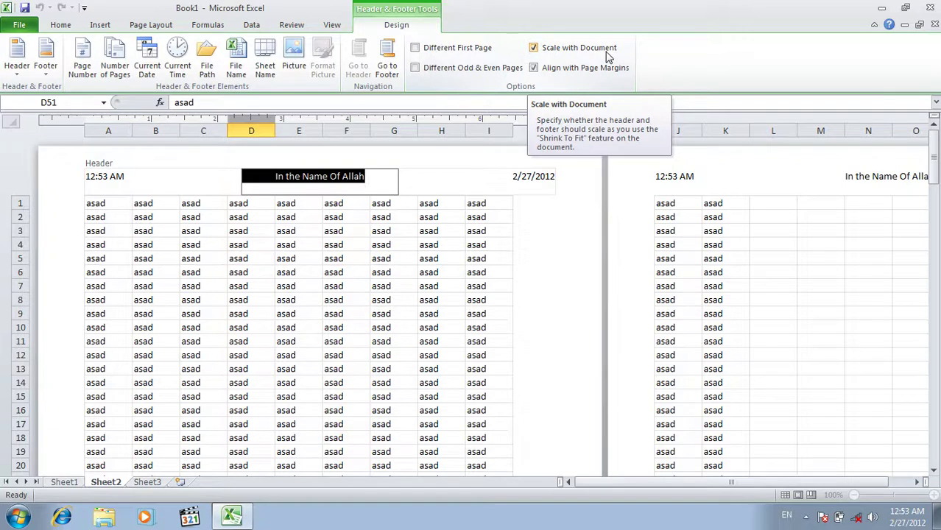
click(396, 282)
Raise the Page Setup scaling to 160% so Sheet2 prints across 8 pages.
click(22, 26)
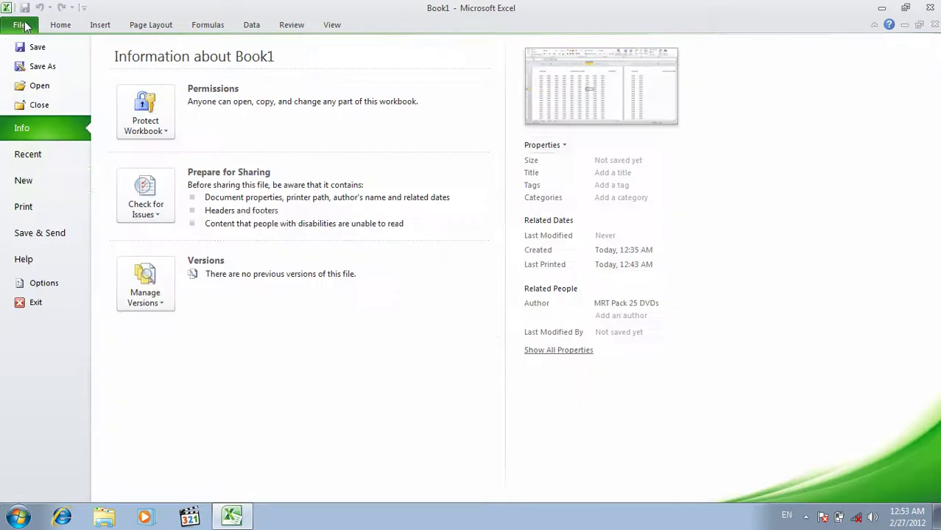
click(63, 210)
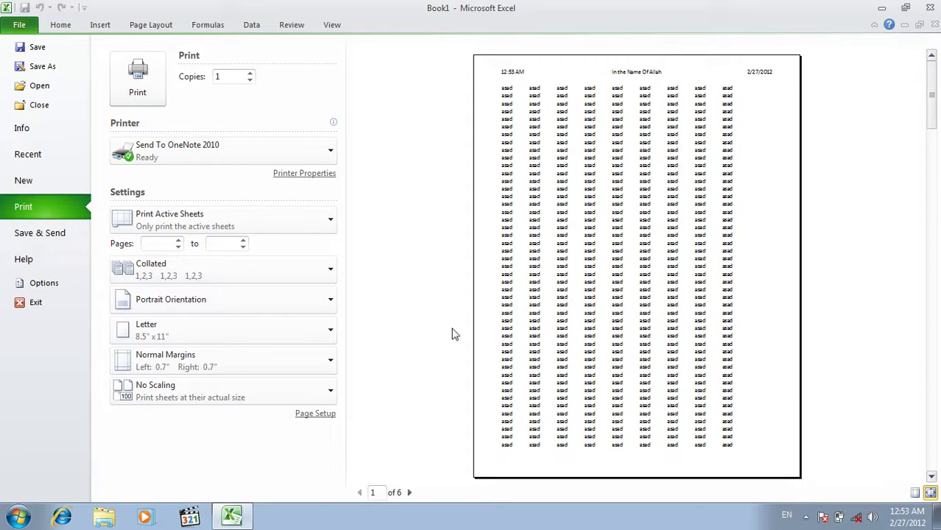
click(335, 424)
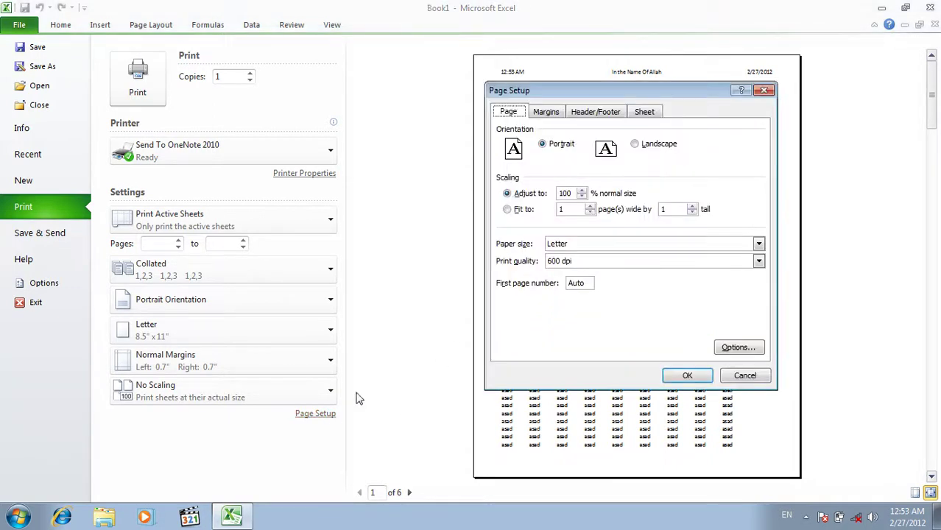
double_click(564, 193)
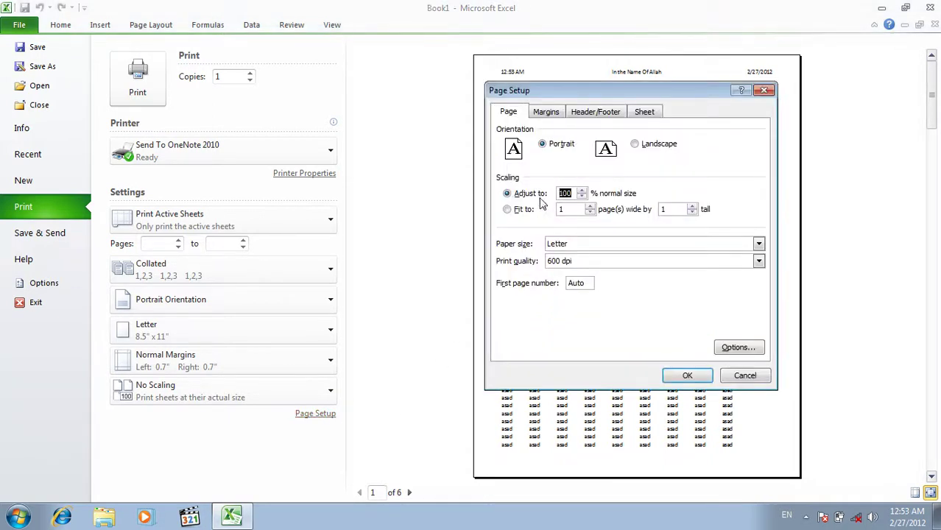
drag(611, 97, 580, 206)
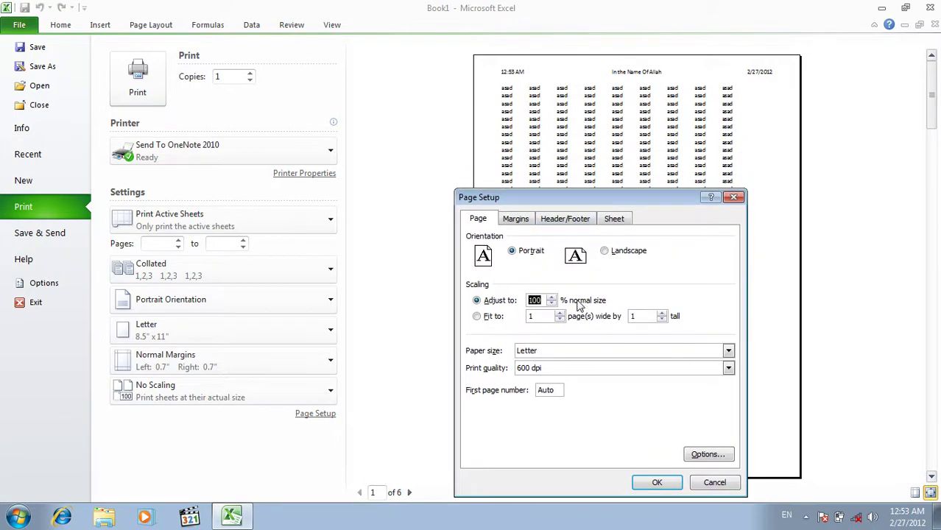
click(552, 297)
click(657, 482)
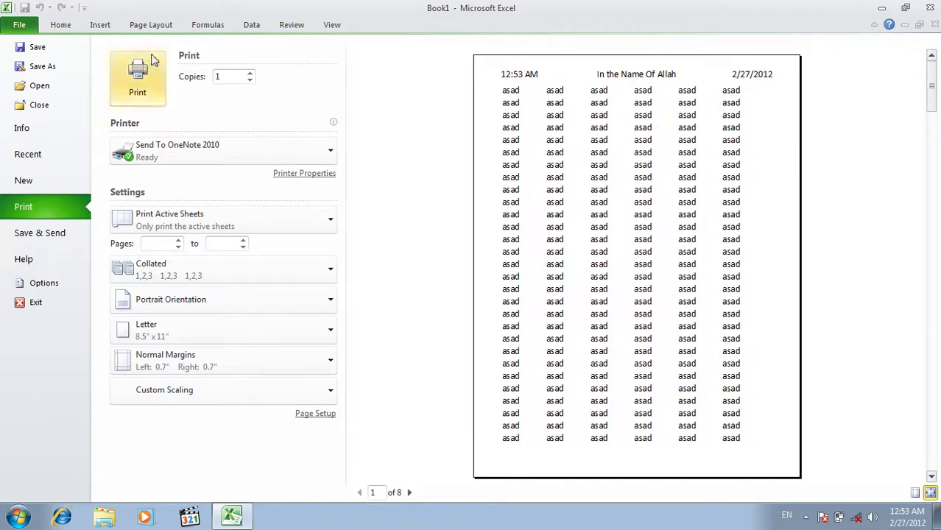
Uncheck Scale with Document for the header and preview the smaller header in print.
click(100, 28)
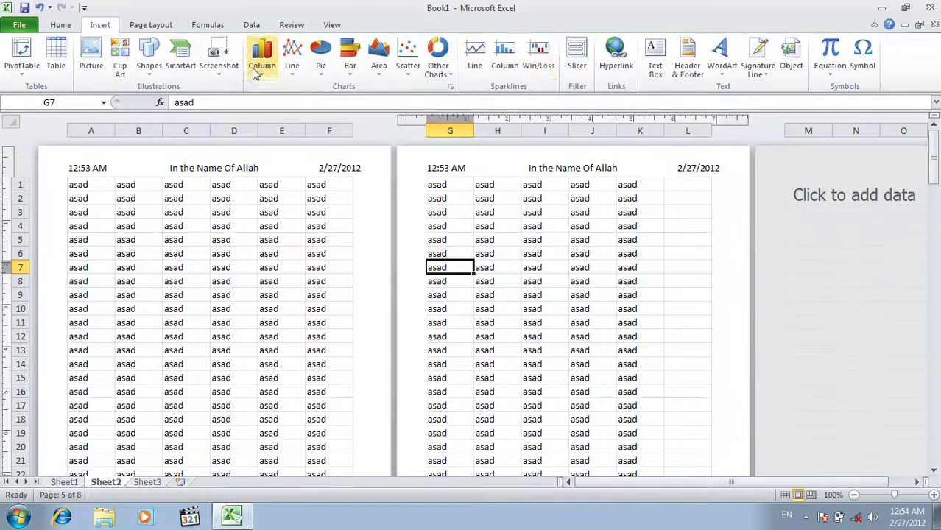
click(688, 60)
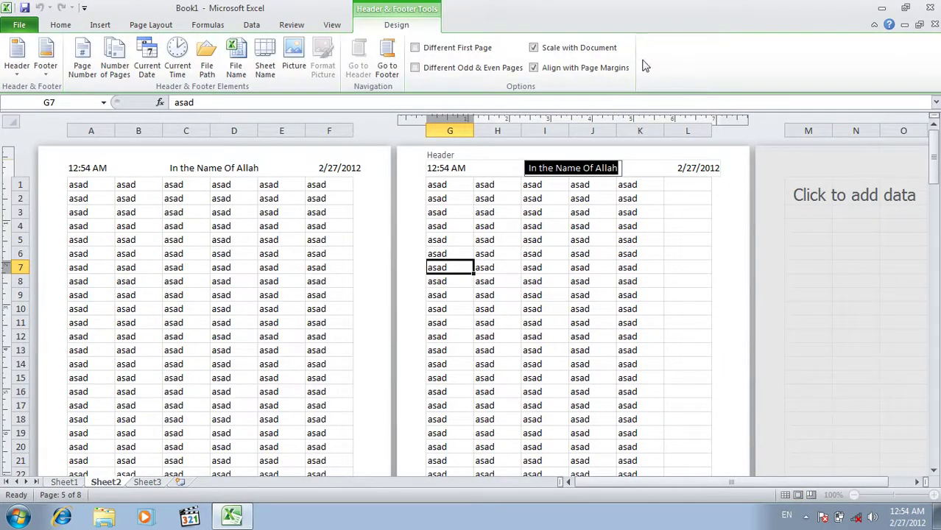
click(554, 49)
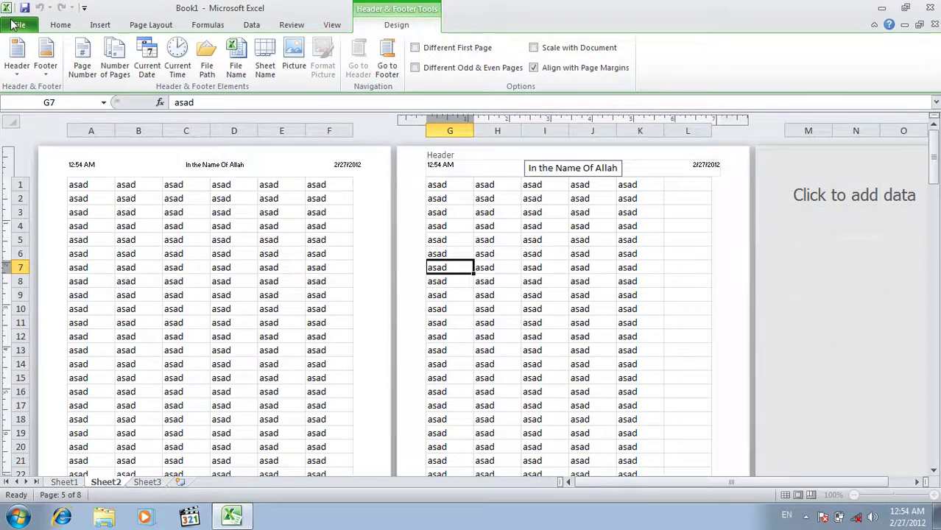
click(10, 22)
click(24, 207)
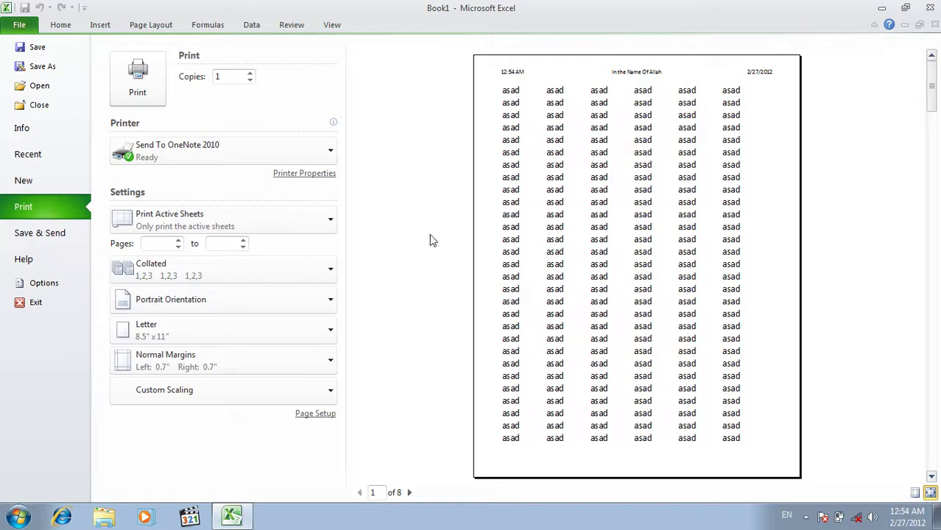
Turn Scale with document back on in Page Setup's Header/Footer settings and return to Sheet2.
click(318, 414)
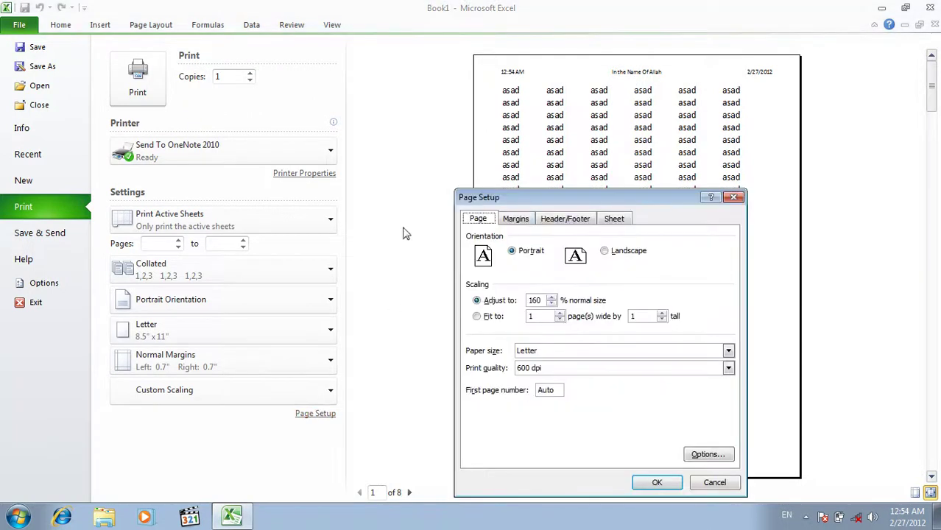
click(545, 225)
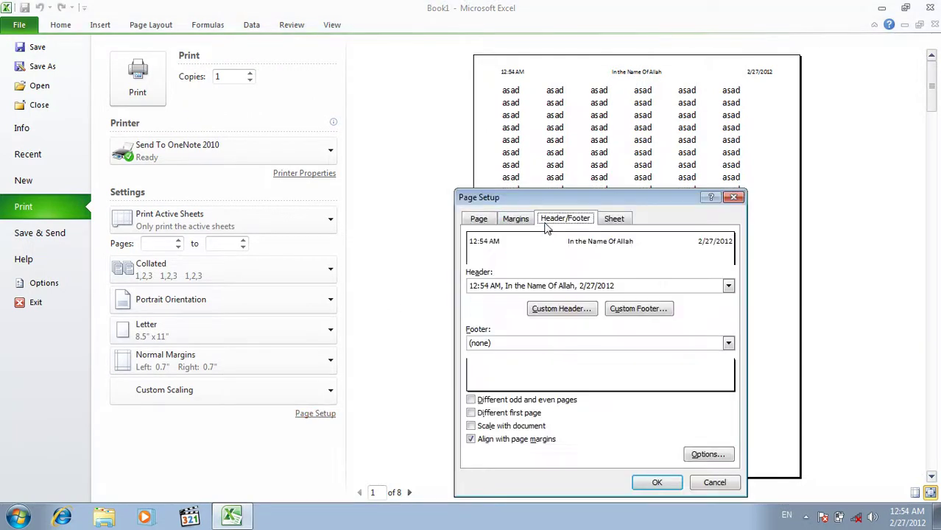
click(506, 428)
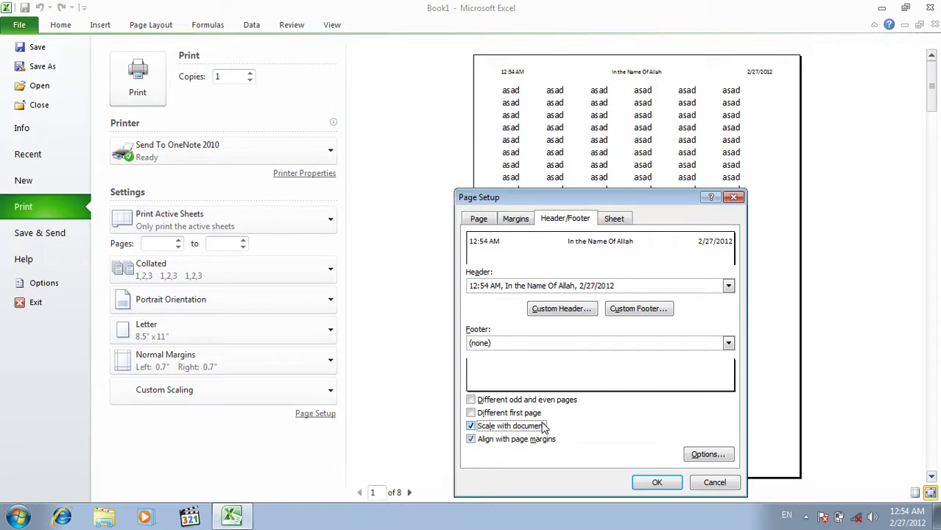
click(657, 483)
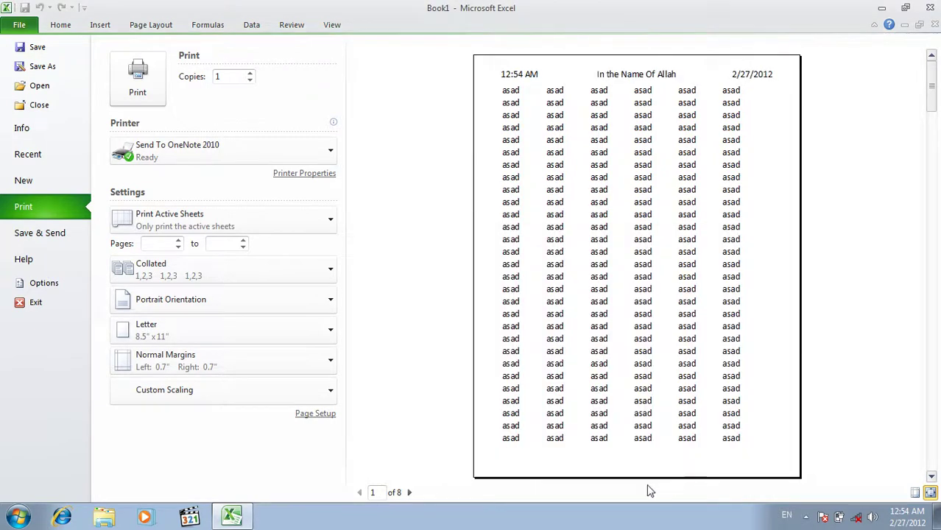
click(324, 414)
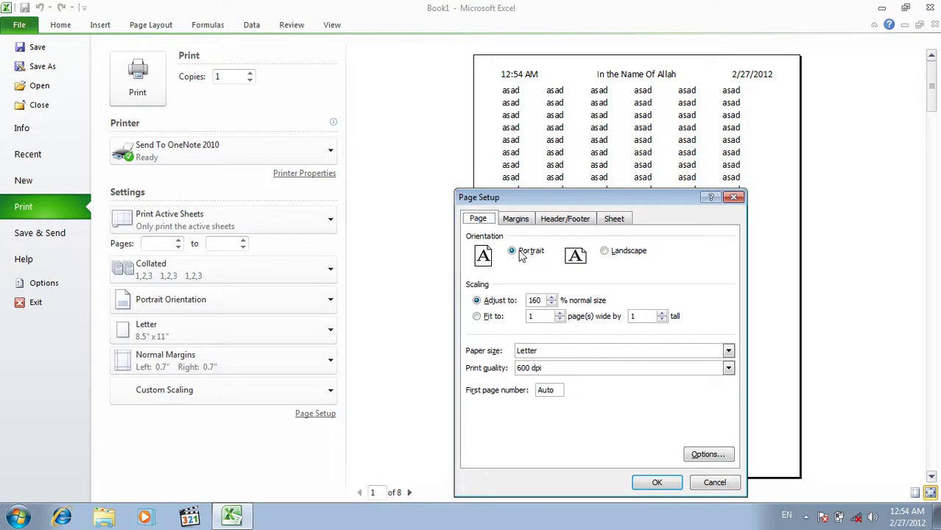
click(560, 219)
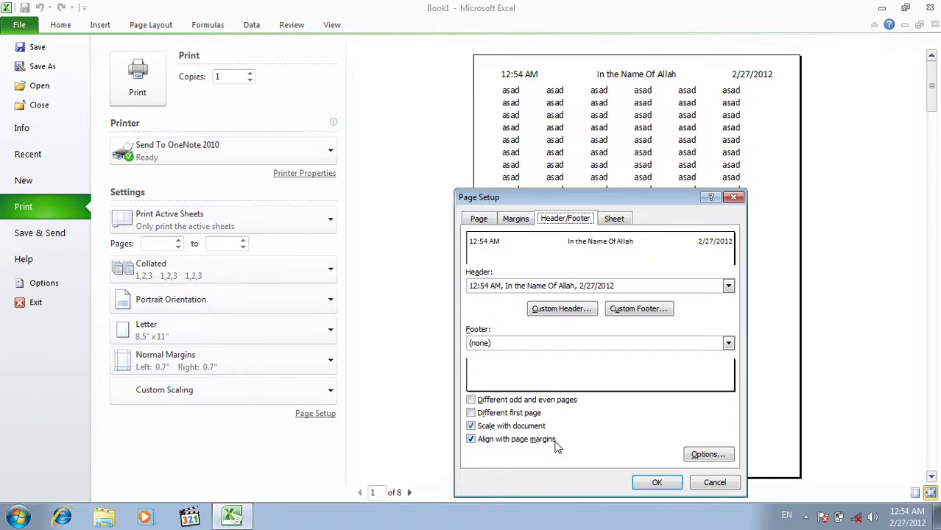
click(698, 482)
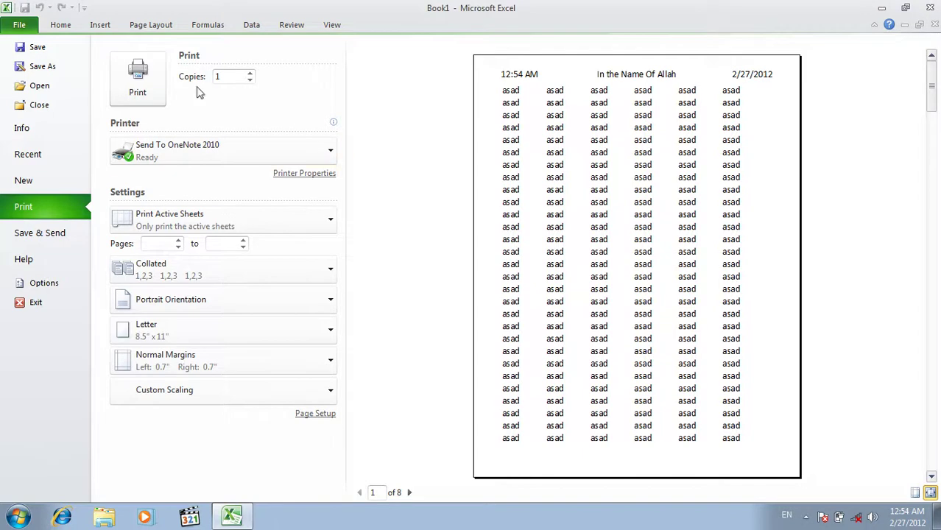
click(110, 28)
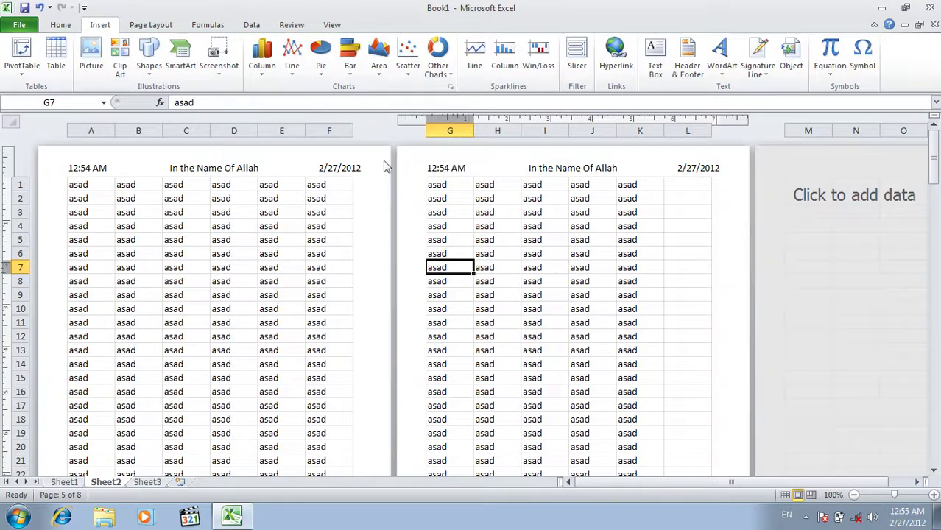
Clear the header's time and date and move 'In the Name Of Allah' into the left section.
click(211, 167)
click(115, 167)
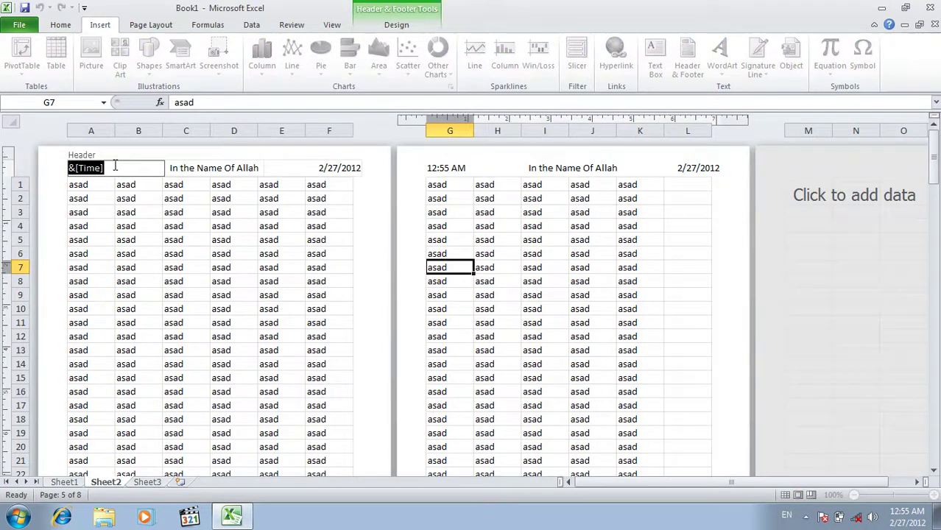
click(311, 170)
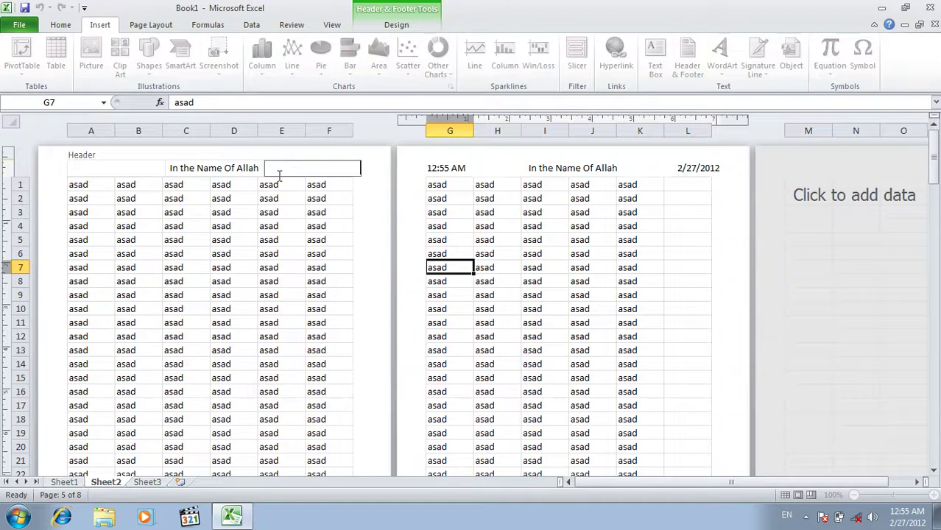
click(251, 169)
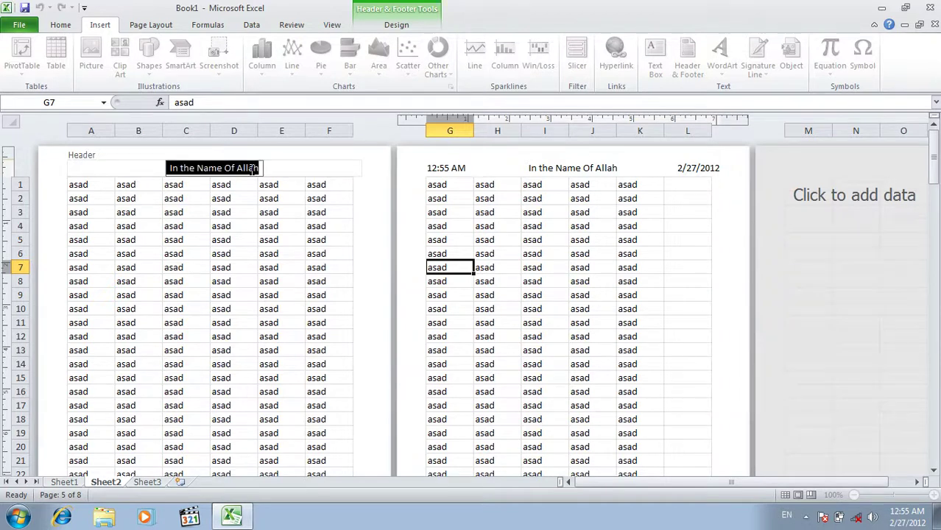
key(Delete)
click(131, 166)
text(In the Name Of Allah)
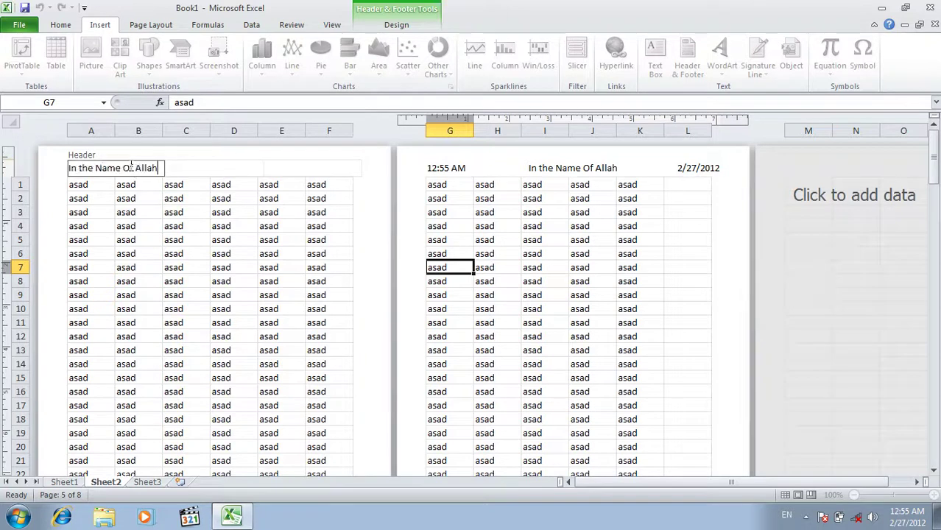
click(151, 201)
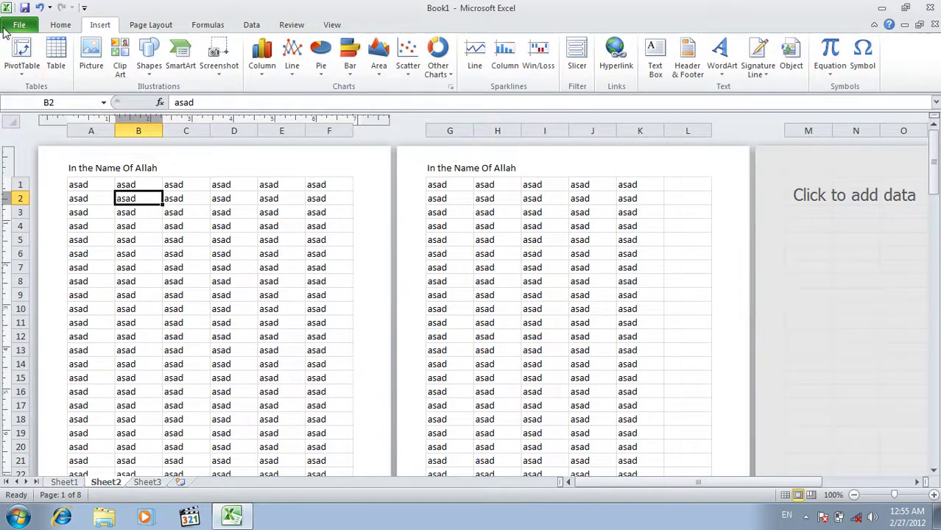
Preview the left-side header, then turn off Align with Page Margins for the header.
click(19, 25)
click(51, 207)
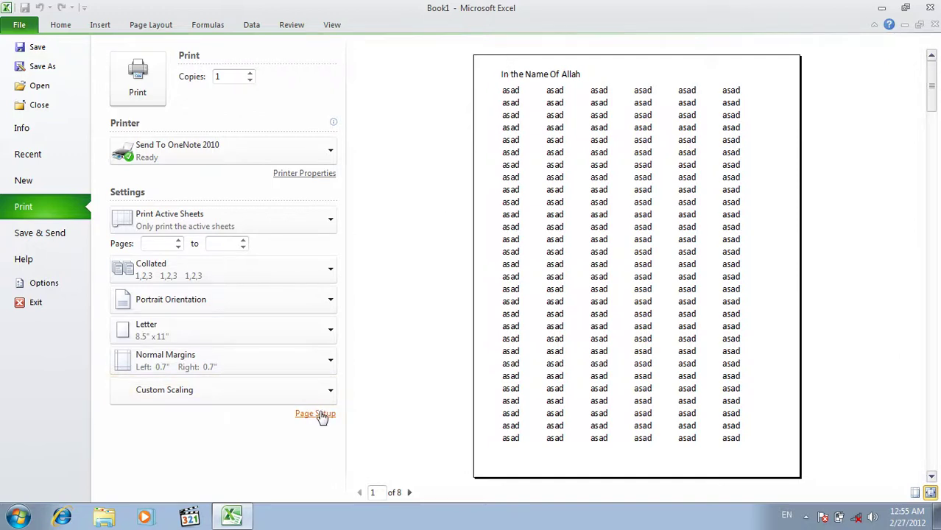
click(104, 28)
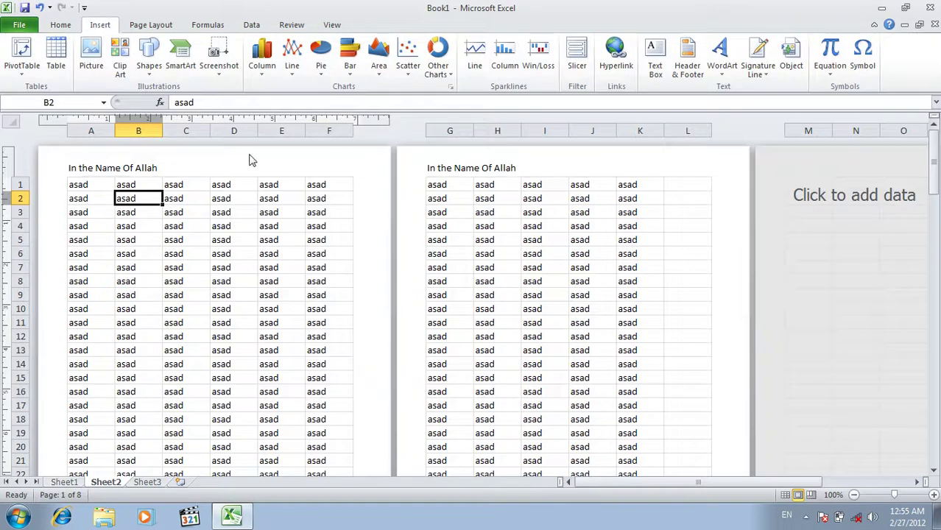
click(151, 166)
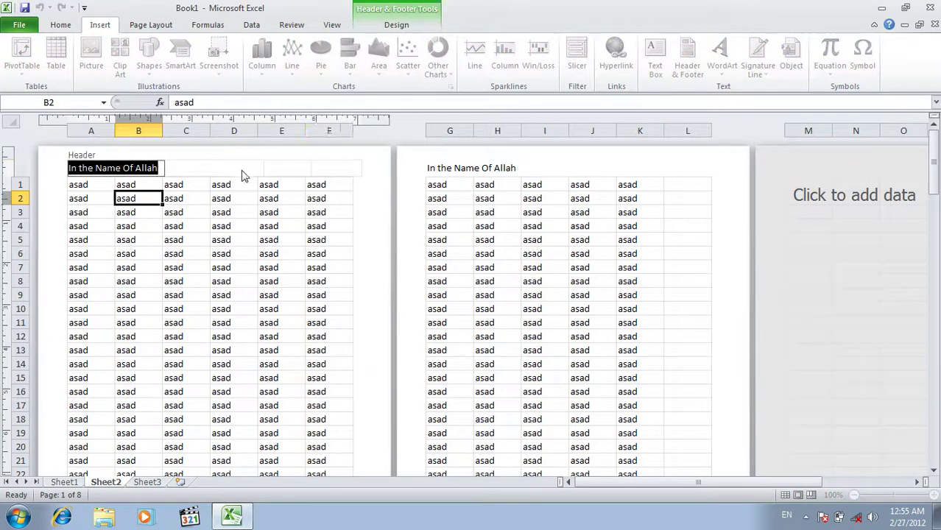
click(388, 26)
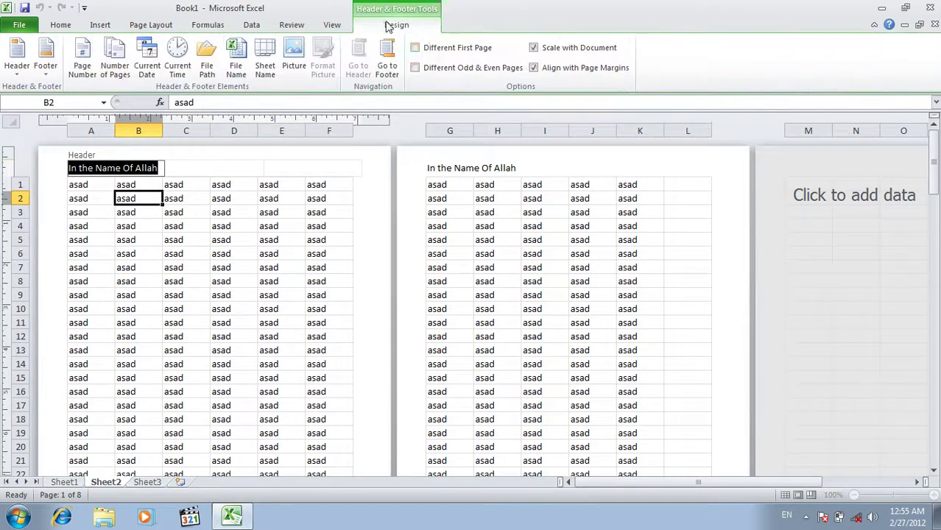
click(554, 75)
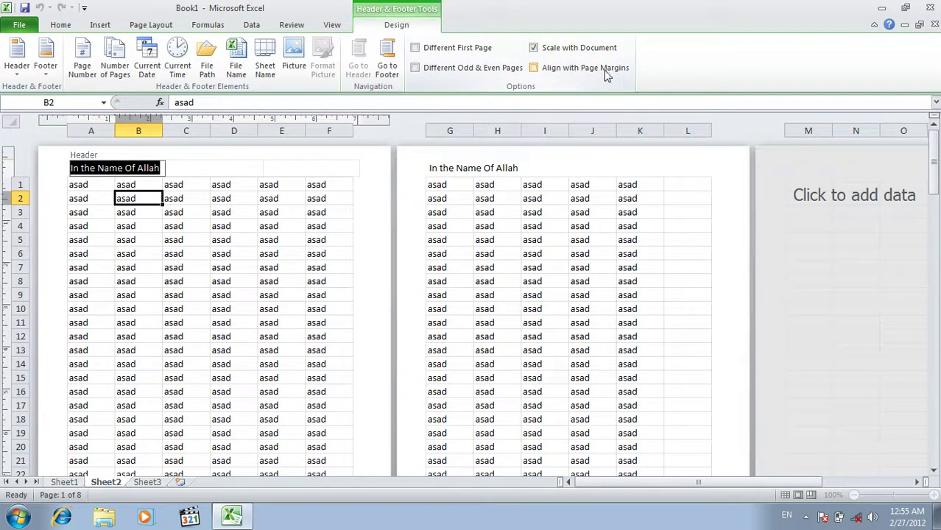
Set the print scaling to a custom 200% in Page Setup, spreading the printout over 15 pages.
click(13, 28)
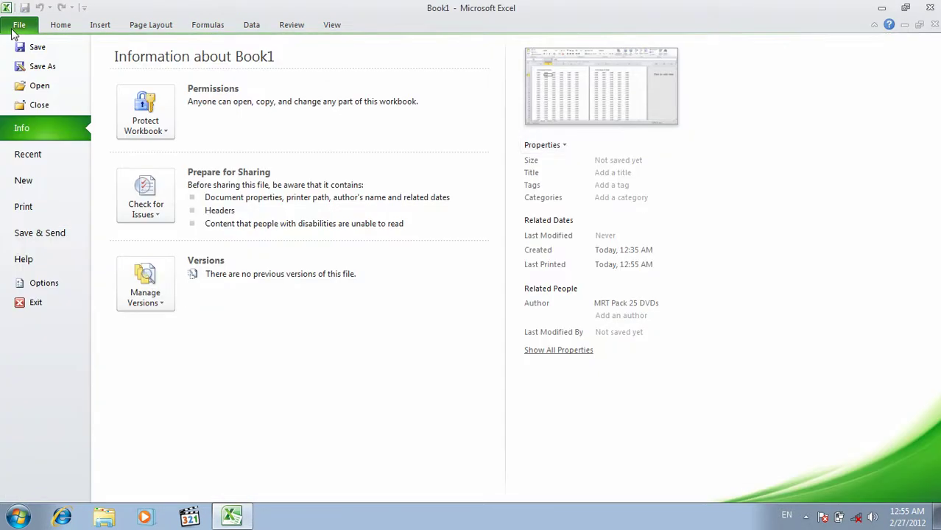
click(23, 209)
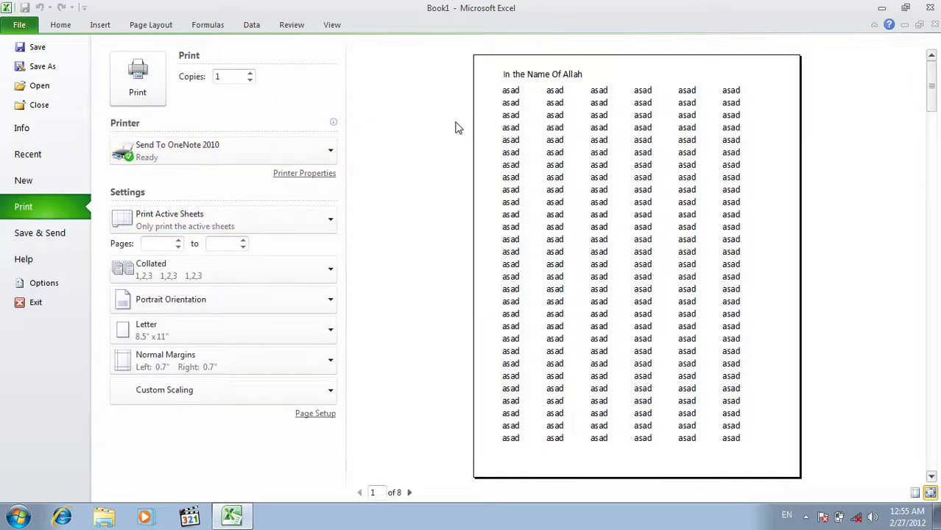
click(309, 415)
click(525, 219)
click(486, 222)
click(552, 305)
click(552, 304)
click(552, 305)
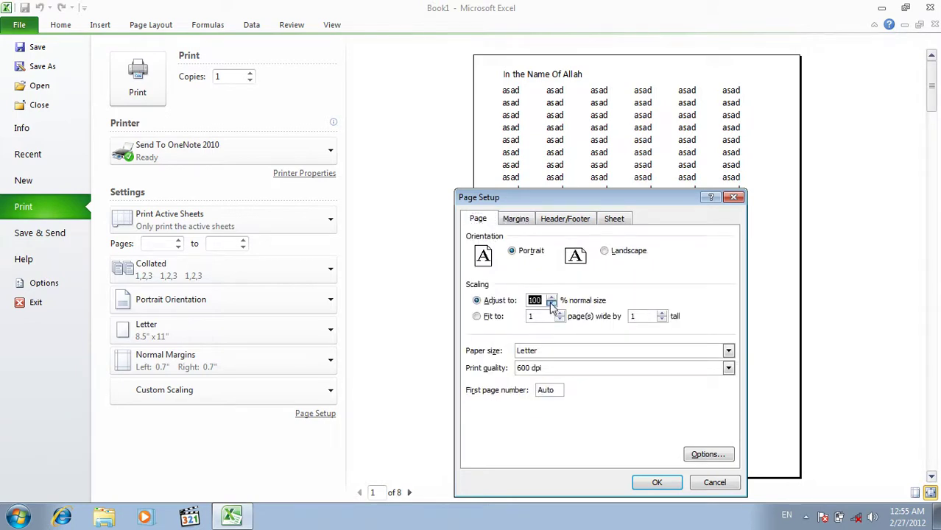
click(669, 484)
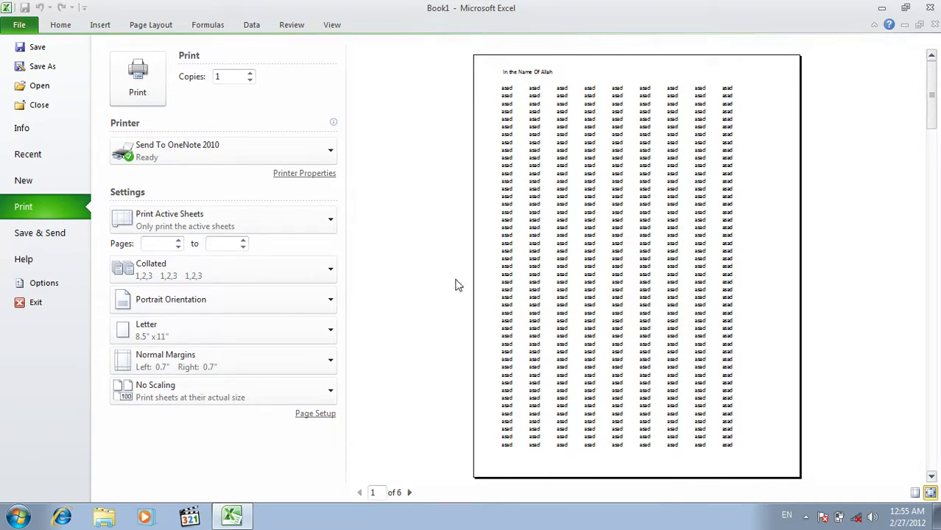
click(317, 414)
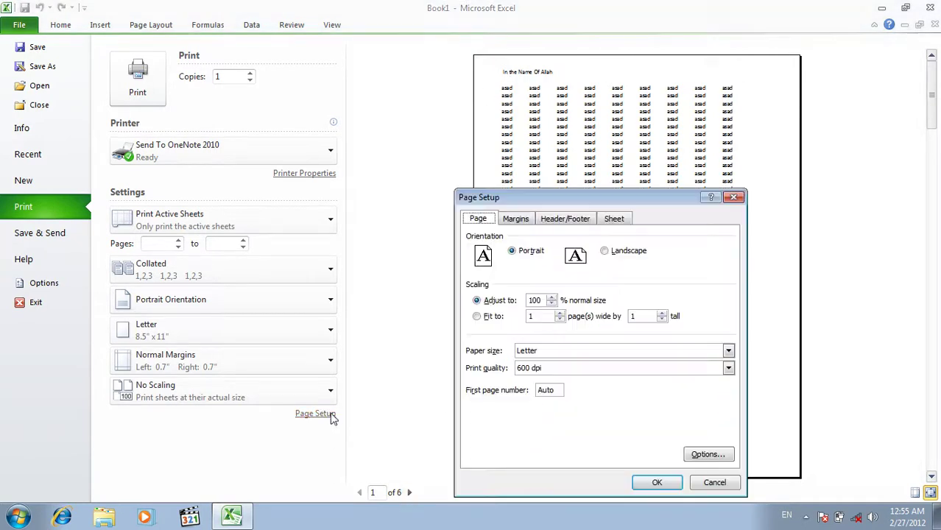
double_click(542, 300)
key(Return)
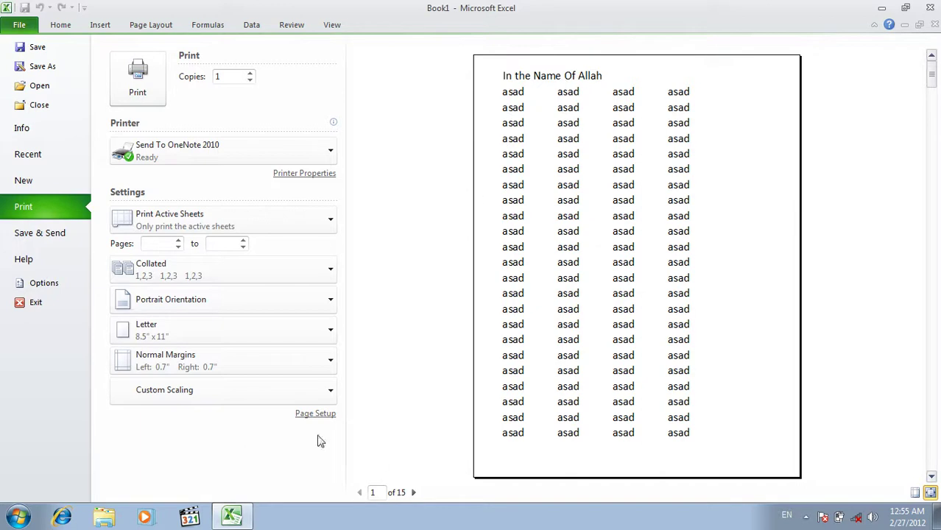
Try Align with page margins in Page Setup's Header/Footer settings, then close Page Setup.
click(312, 413)
click(576, 219)
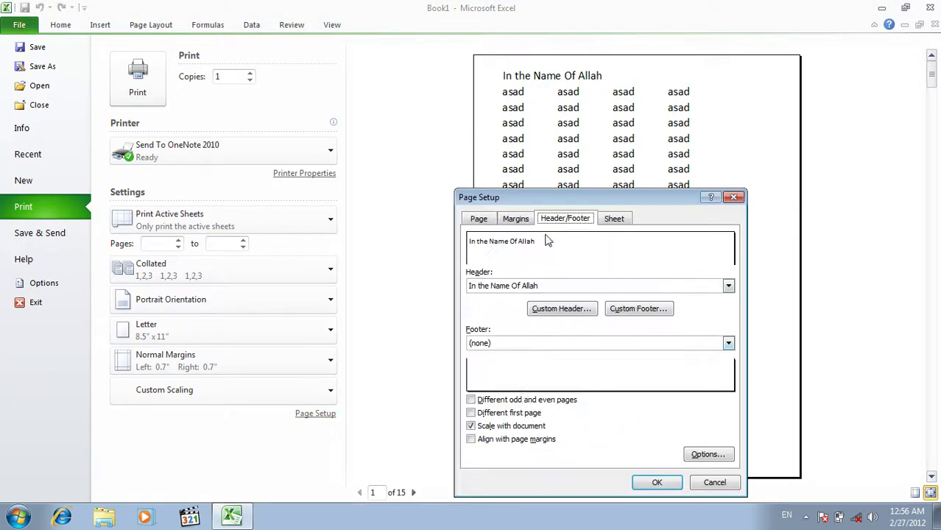
click(507, 442)
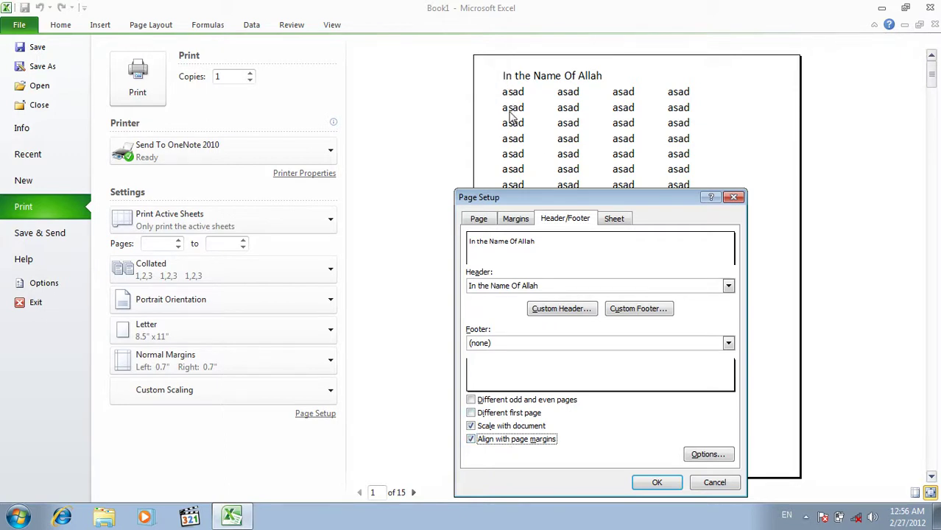
key(Return)
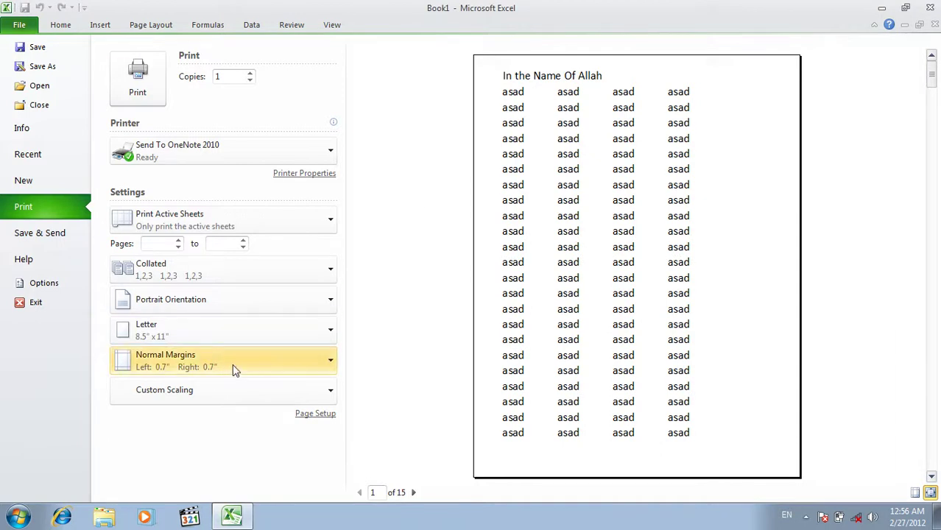
Switch margins to Wide, then Narrow (0.25" left and right), and reopen Page Setup.
click(232, 366)
click(204, 269)
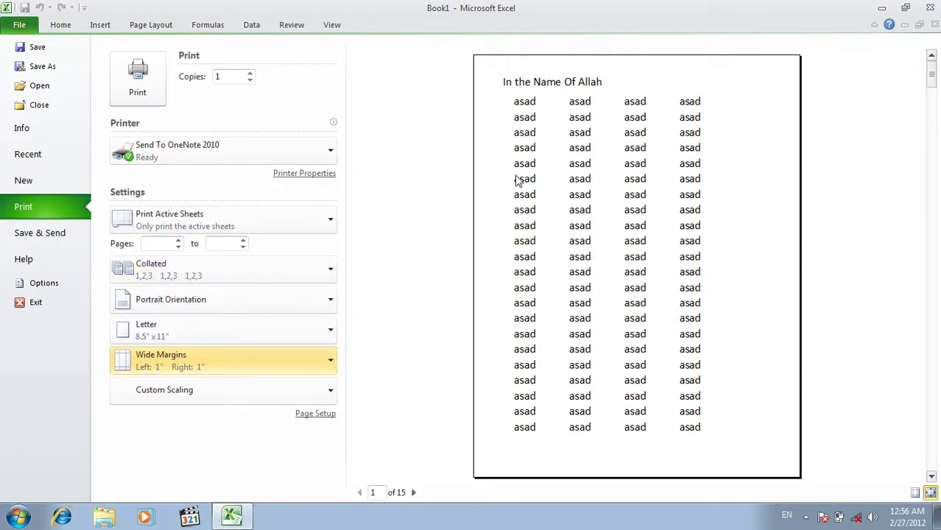
click(302, 367)
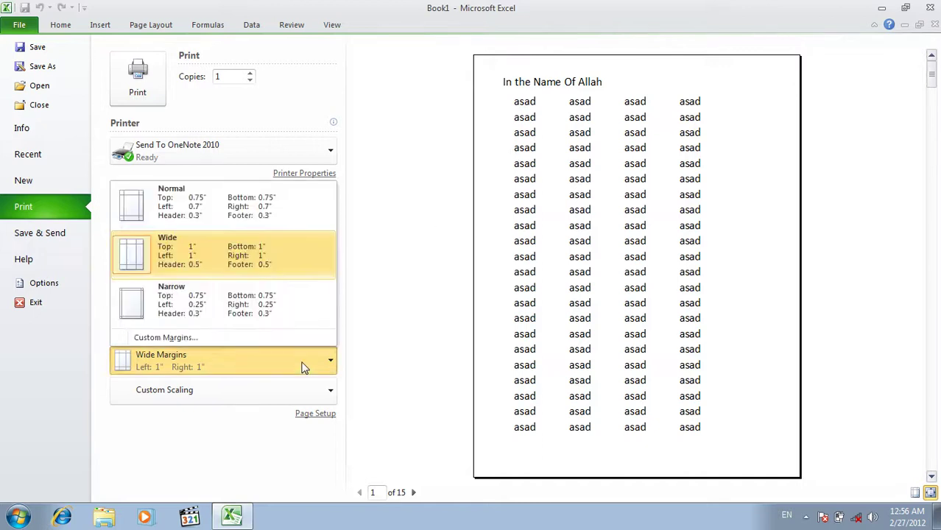
click(272, 312)
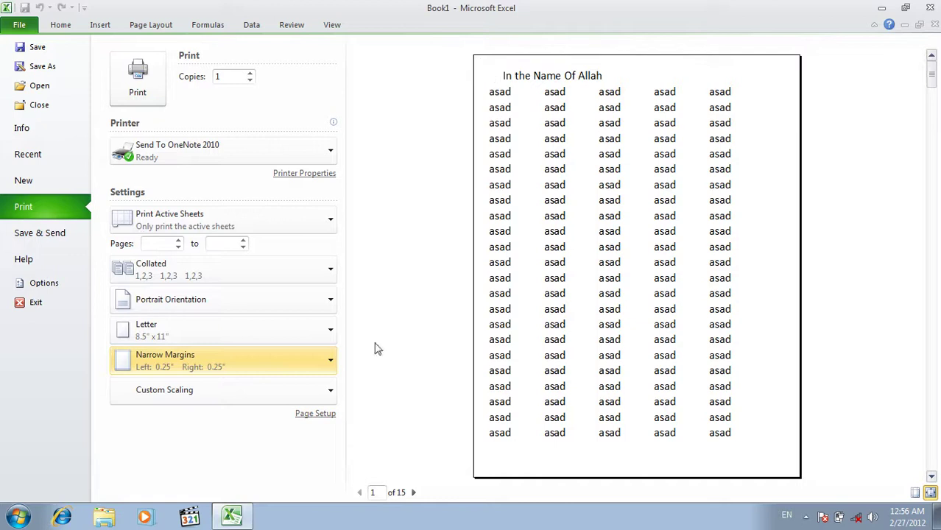
click(328, 413)
Toggle Align with page margins on, then off again, leaving the header indented across 15 pages.
click(558, 222)
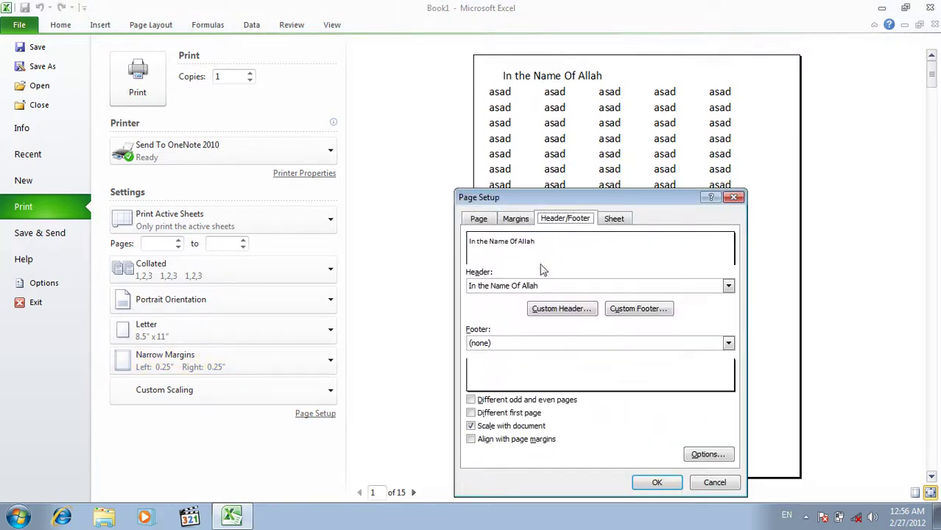
click(502, 440)
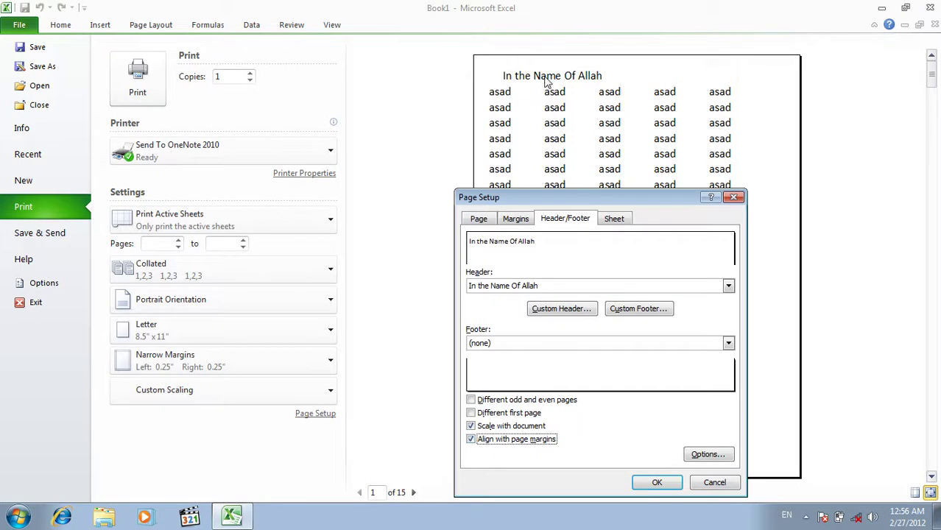
click(655, 482)
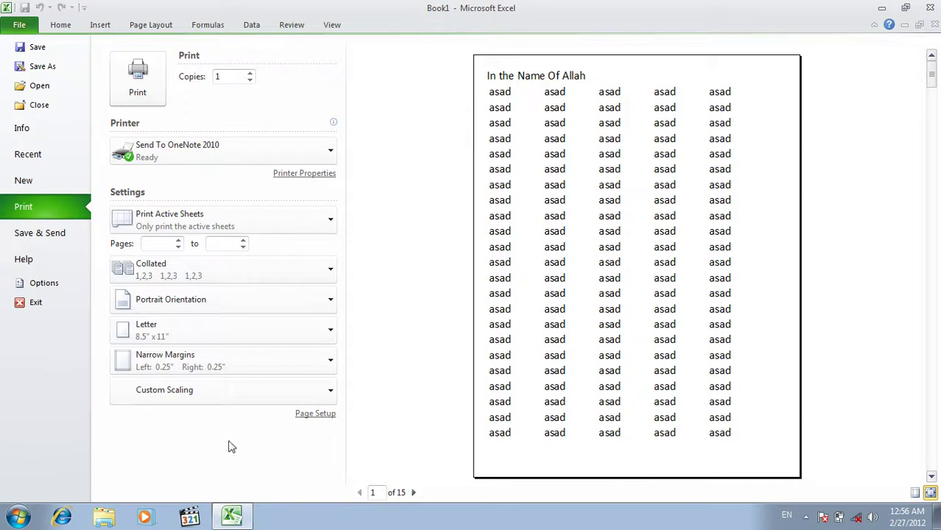
click(298, 414)
click(554, 221)
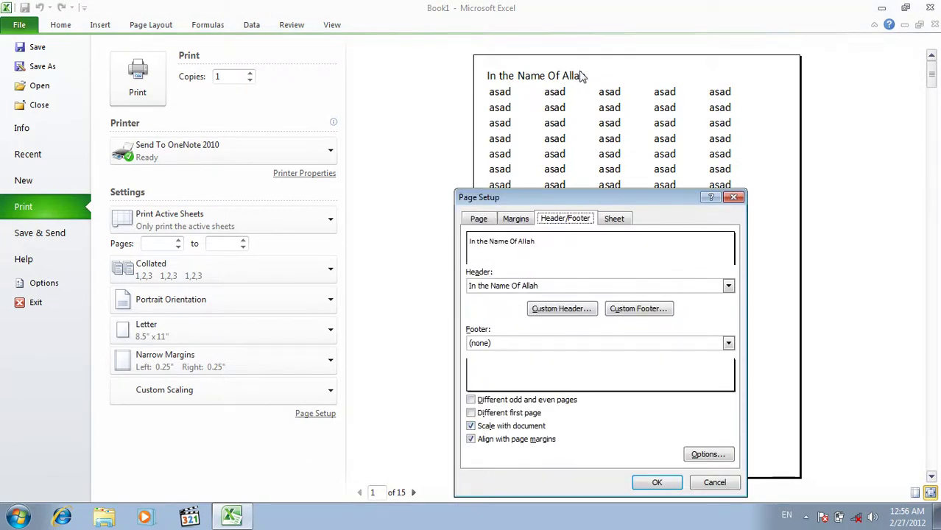
click(501, 442)
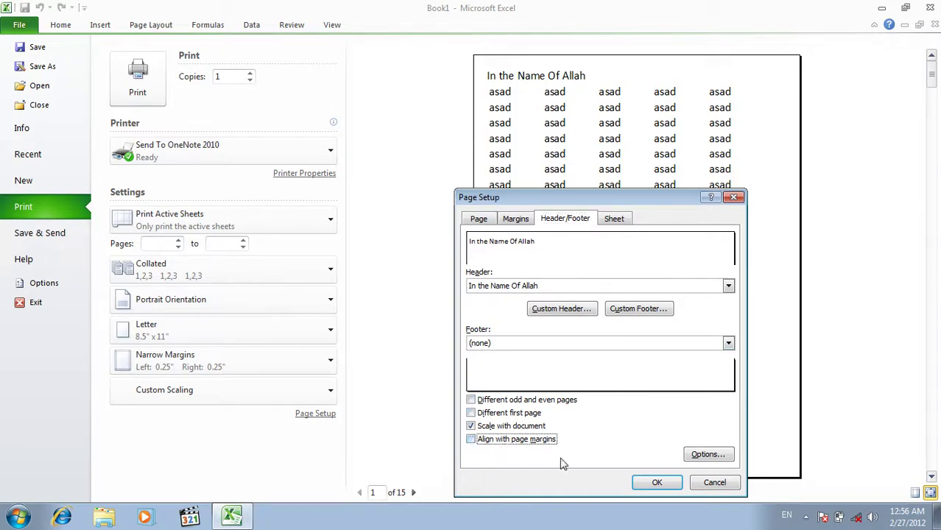
click(658, 484)
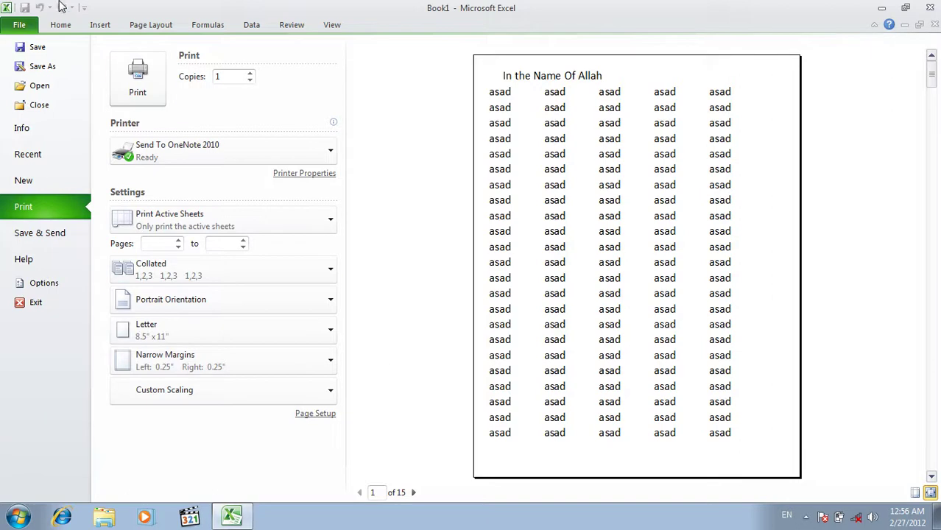
click(61, 24)
Finish header editing and switch Sheet2 to Normal view showing dashed page-break lines.
click(155, 162)
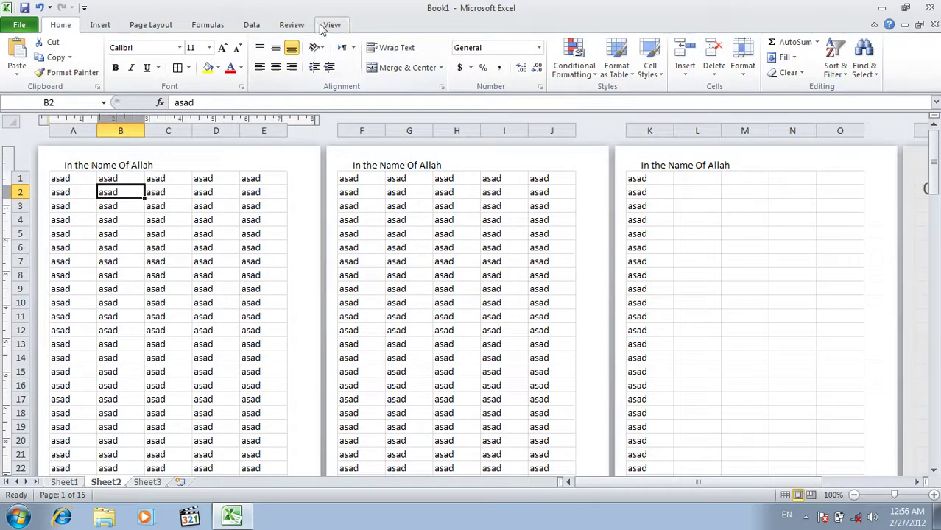
click(332, 25)
click(134, 163)
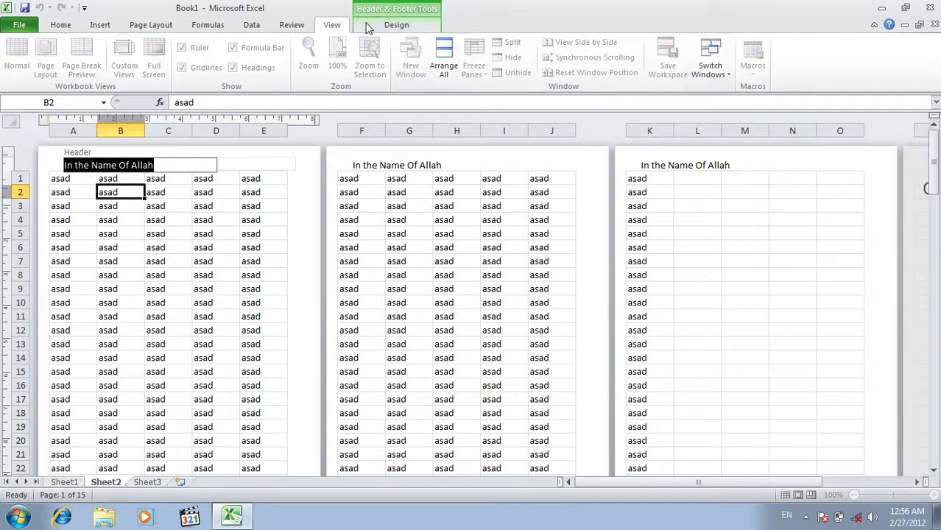
click(390, 25)
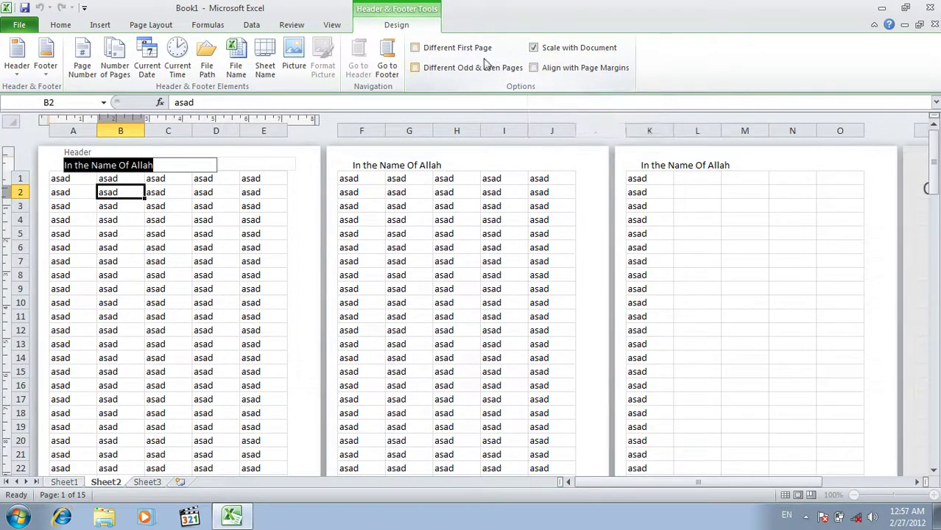
click(218, 249)
click(100, 26)
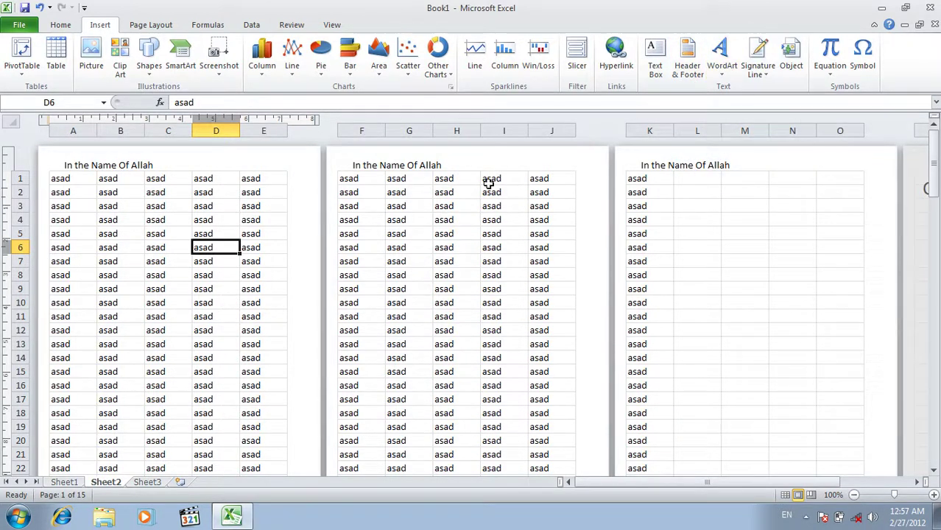
click(332, 24)
click(17, 63)
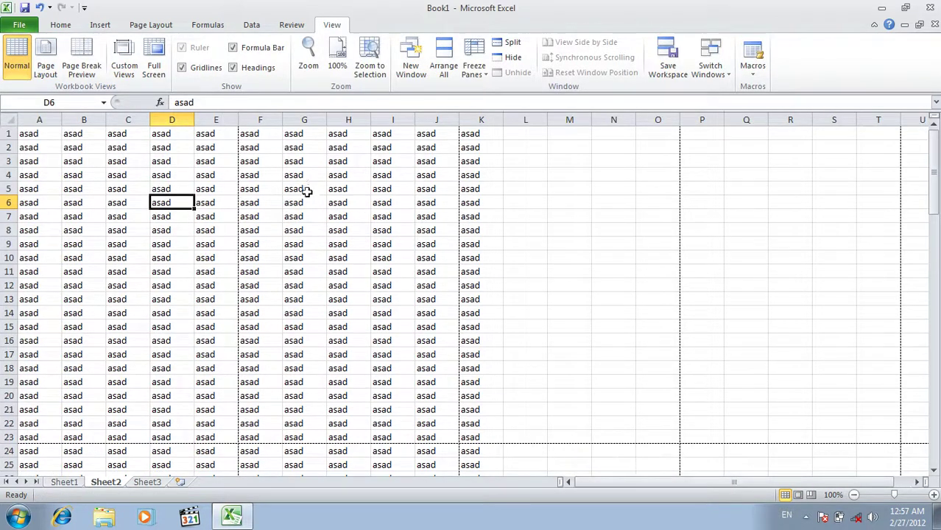
Select and clear all the data on Sheet2.
key(ctrl+a)
key(Delete)
click(189, 163)
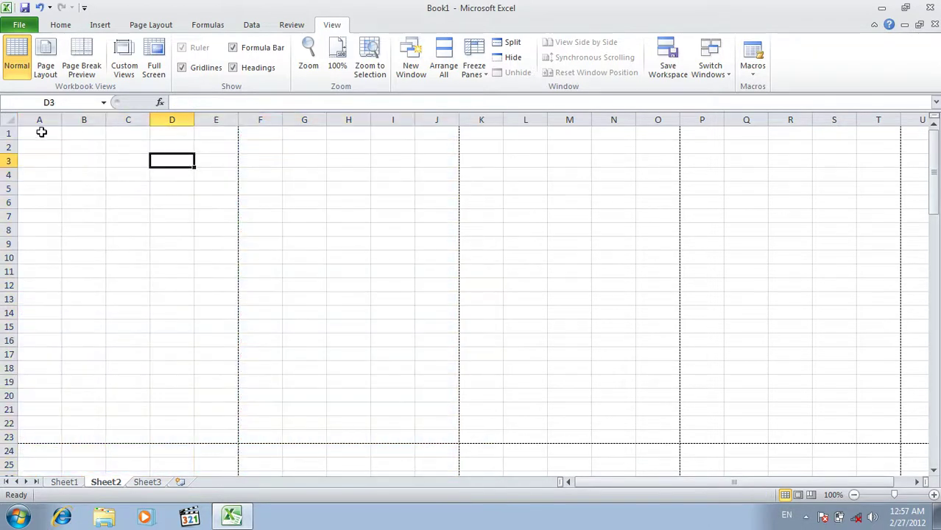
Insert red shadowed WordArt reading 'Excel Functions and Formulas'.
click(100, 27)
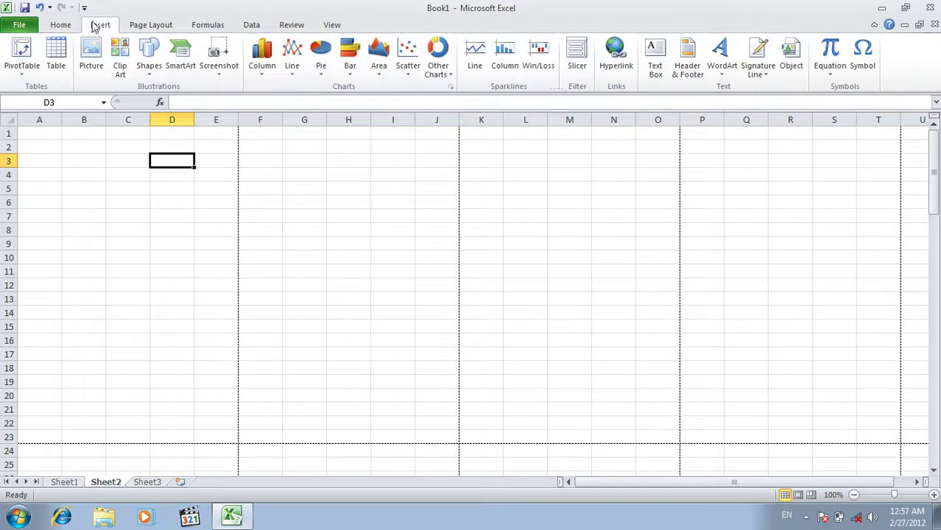
click(728, 79)
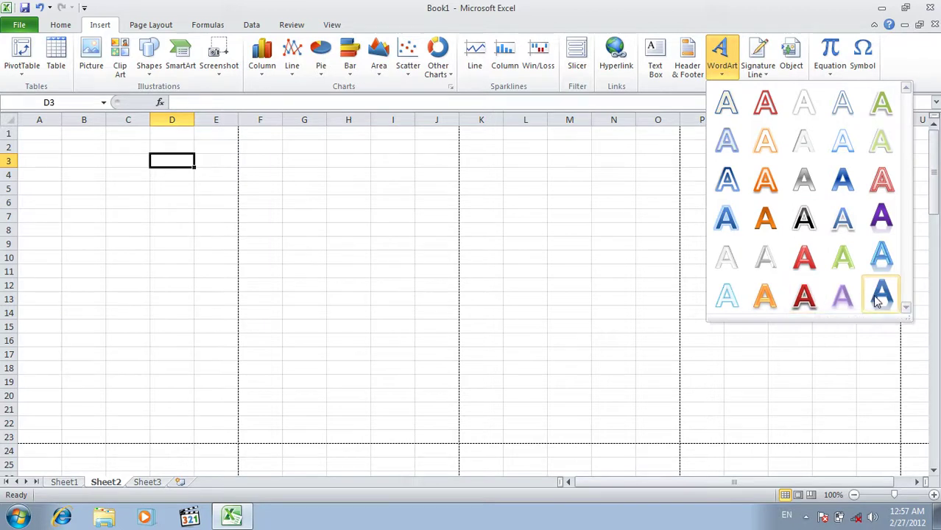
click(808, 297)
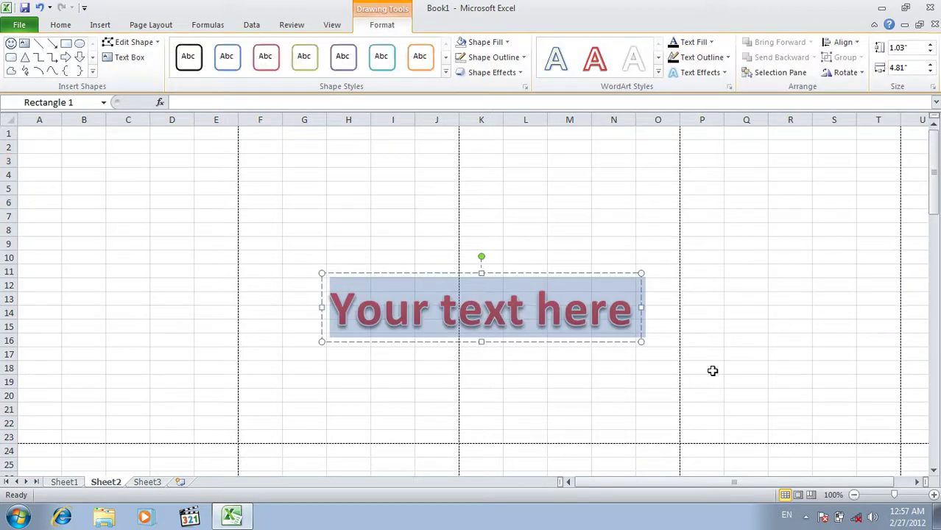
text(Excel Functions and Formul)
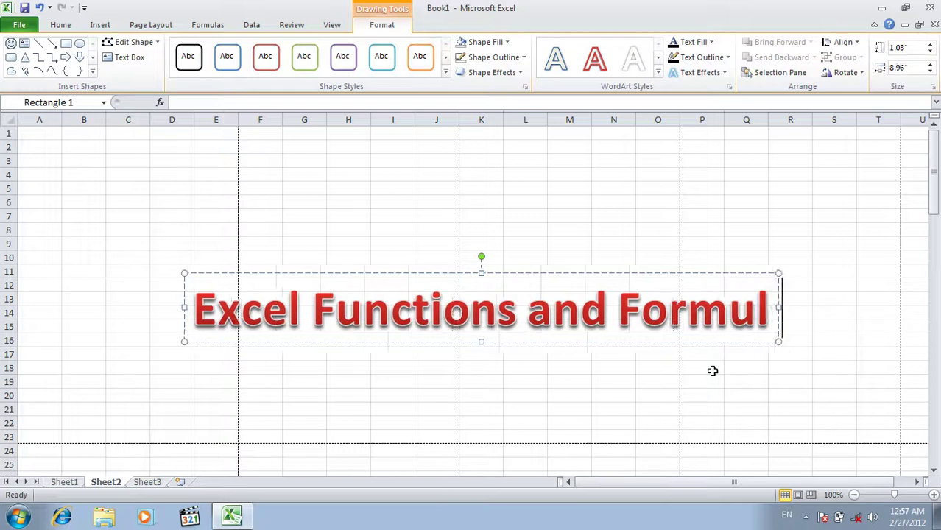
text(as)
click(713, 370)
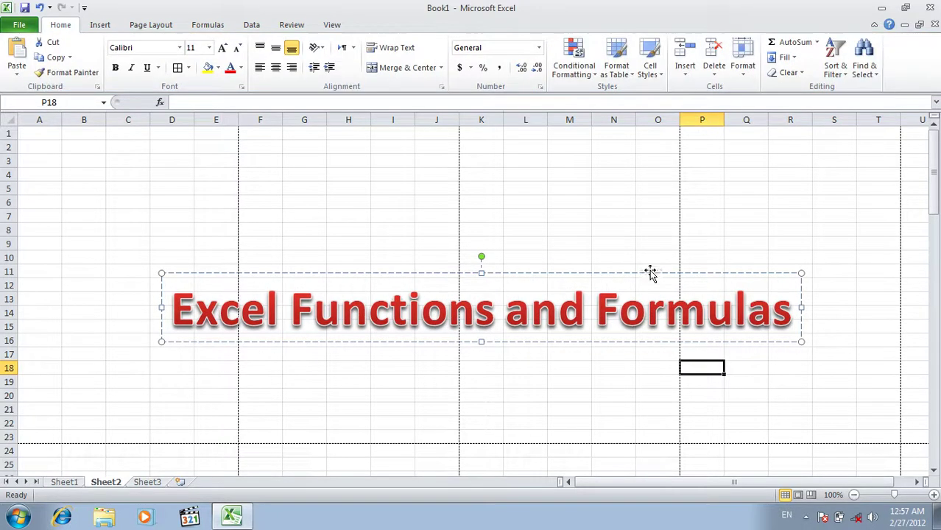
click(648, 271)
key(Delete)
key(ctrl+z)
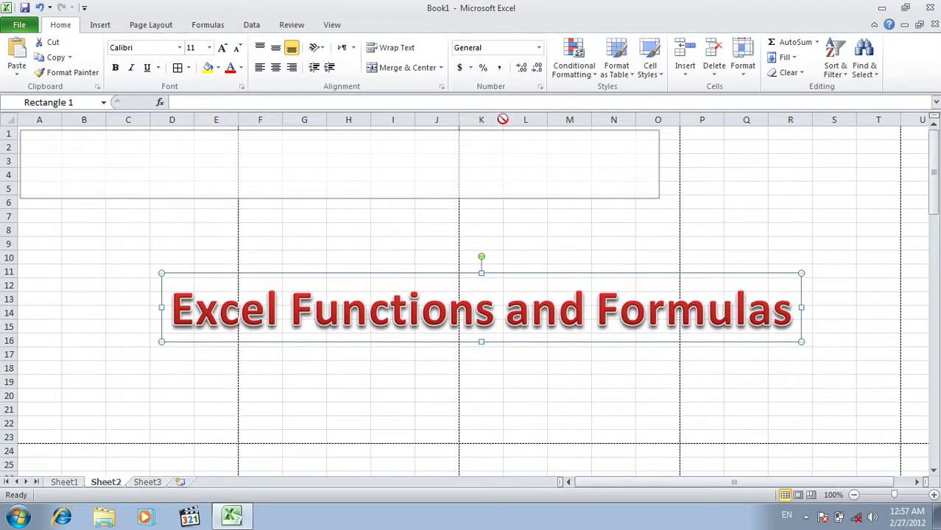
Move the WordArt up to rows 1–5 and place an upside-down copy below it.
drag(503, 119, 503, 122)
mouse_move(538, 268)
mouse_down()
mouse_move(377, 133)
mouse_move(393, 128)
mouse_move(403, 163)
mouse_move(346, 150)
mouse_move(352, 172)
mouse_up()
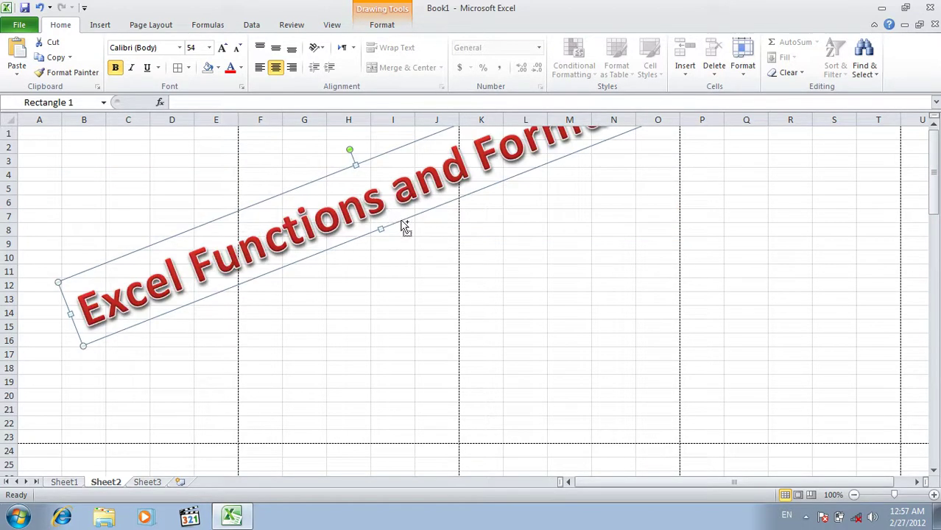
mouse_move(403, 214)
mouse_down()
mouse_move(441, 233)
mouse_move(431, 218)
mouse_up()
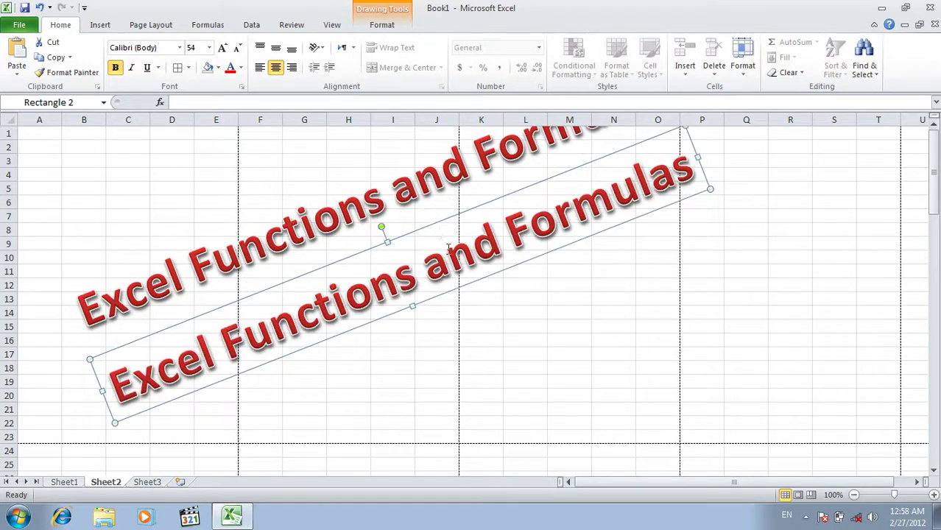
drag(460, 291, 462, 281)
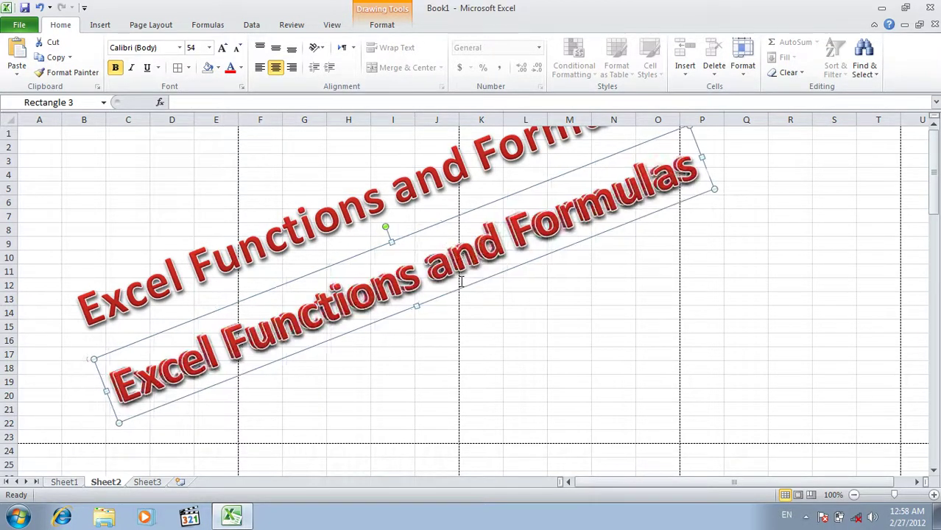
drag(385, 227, 437, 358)
click(558, 339)
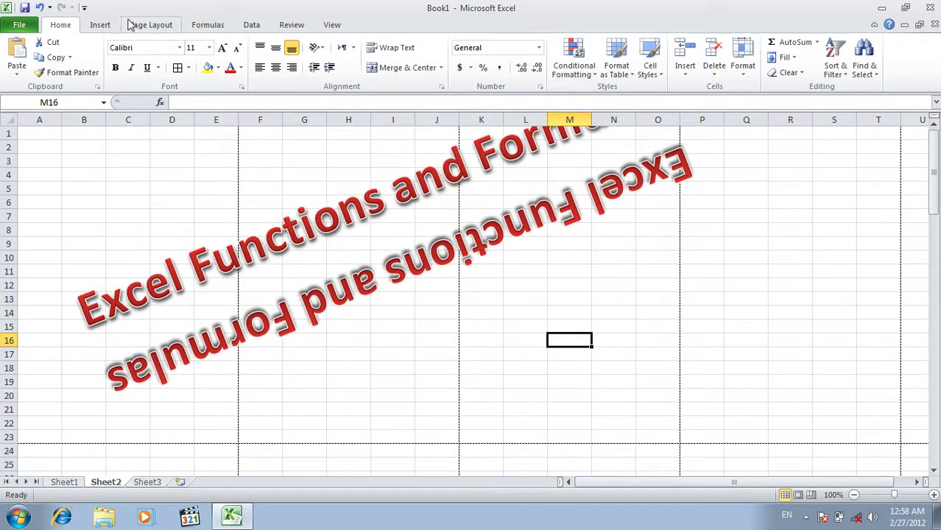
Delete the upside-down WordArt copy and then the original WordArt title.
click(101, 25)
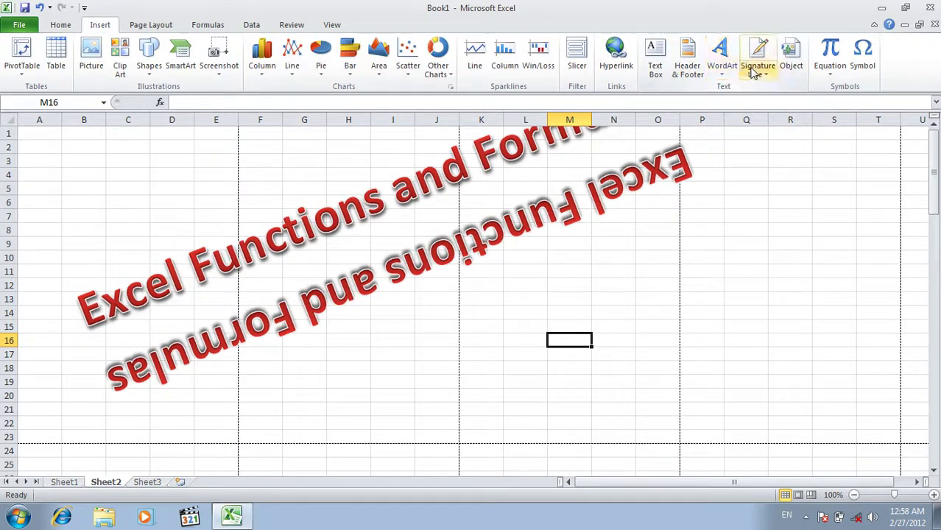
click(570, 221)
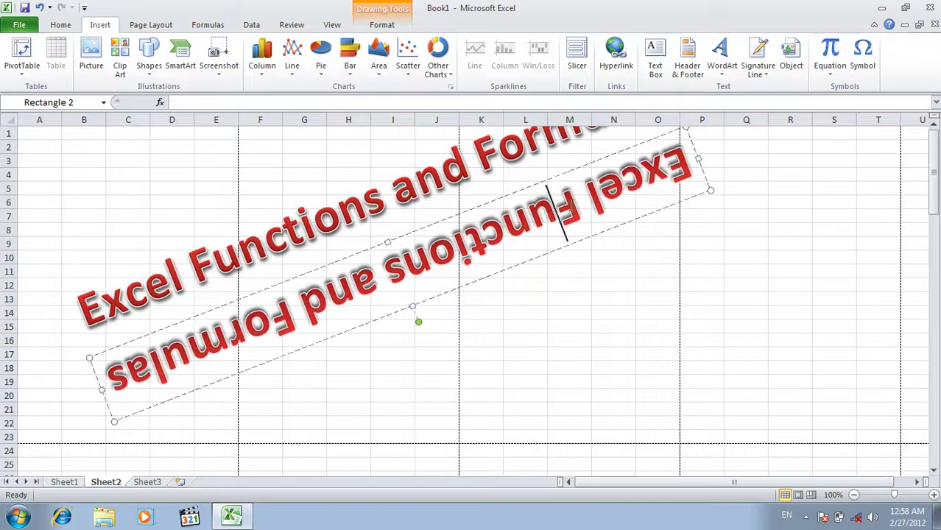
key(Escape)
key(Delete)
click(501, 139)
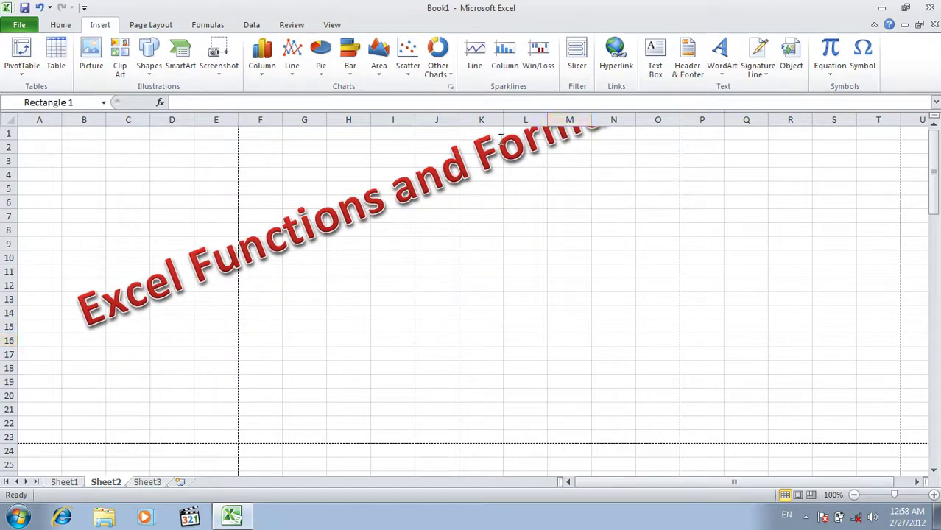
click(421, 140)
click(420, 144)
key(Delete)
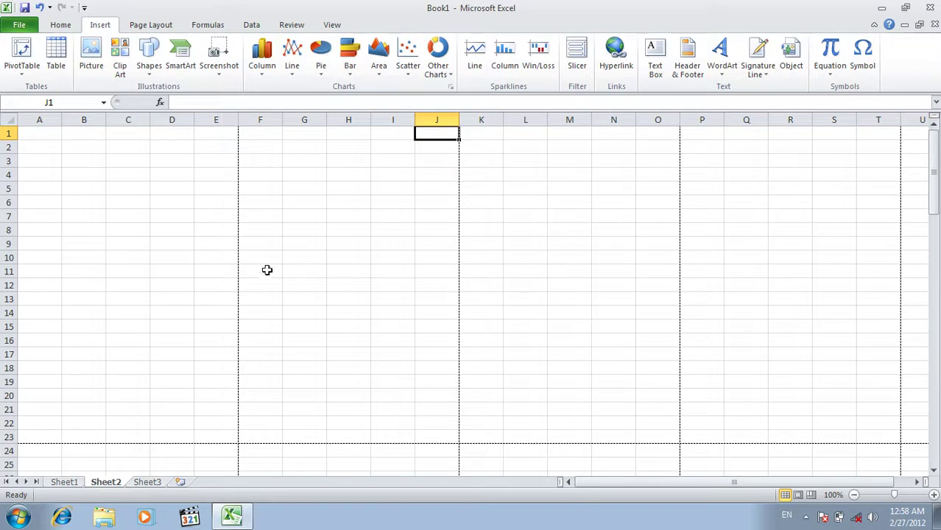
Fill A1:E16 with 'Sname', add all borders, center it, and bold header row A1:E1.
drag(46, 133, 211, 345)
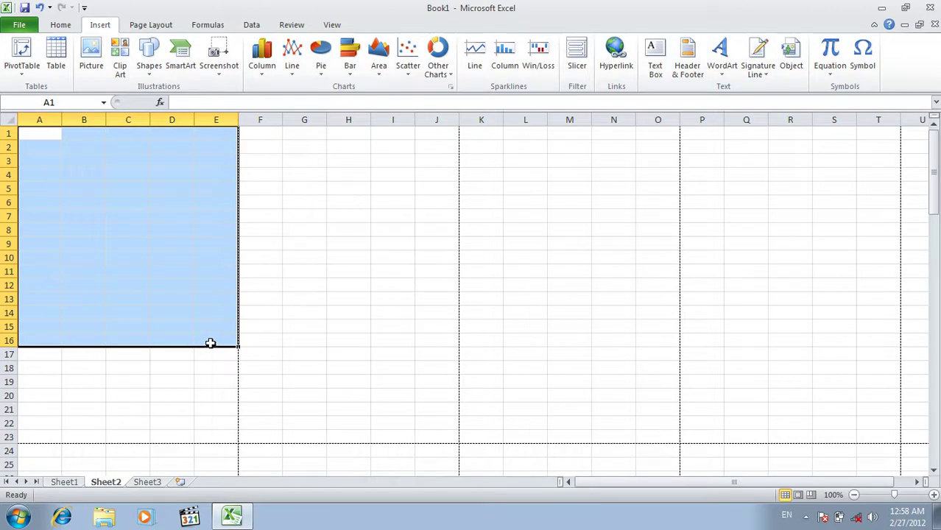
text(Sname)
key(ctrl+Return)
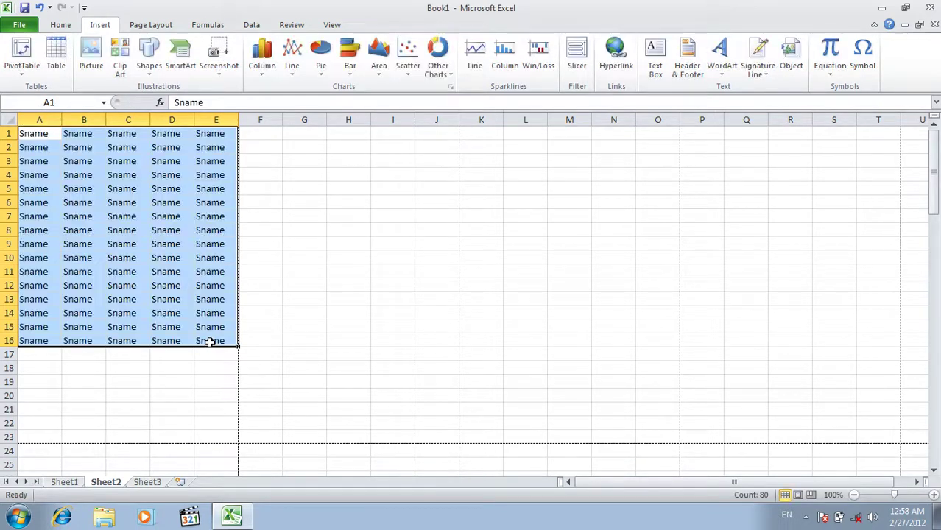
click(60, 25)
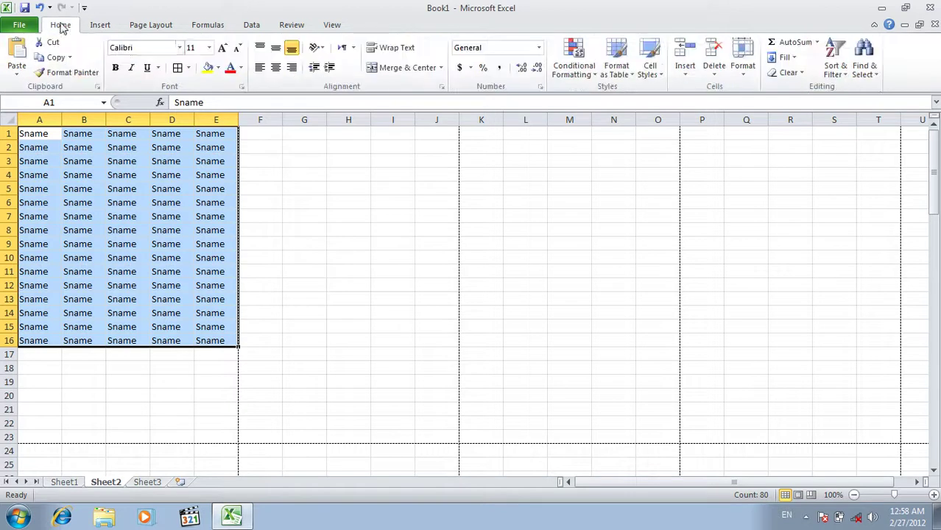
click(178, 67)
click(275, 67)
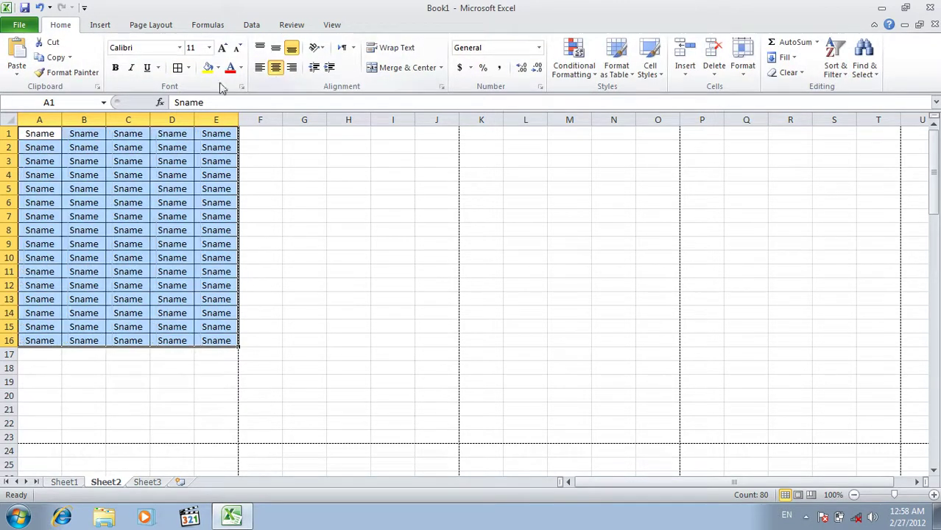
drag(216, 135, 33, 133)
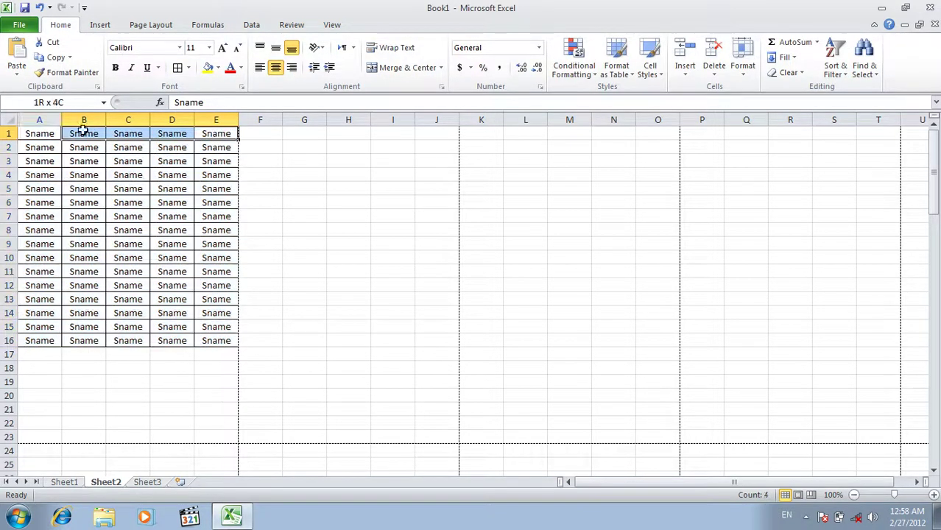
click(115, 67)
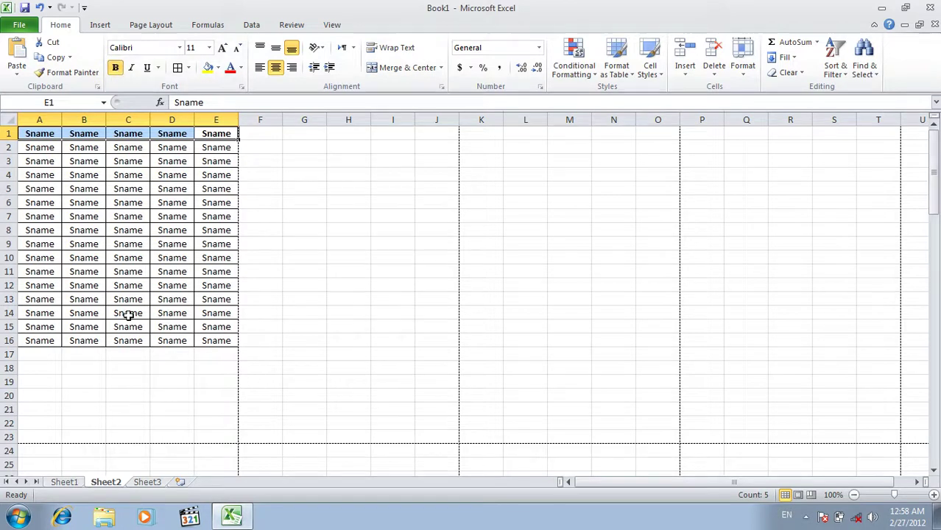
Add a bold 'Sign' label in A18 and select A19 for the signature.
click(41, 366)
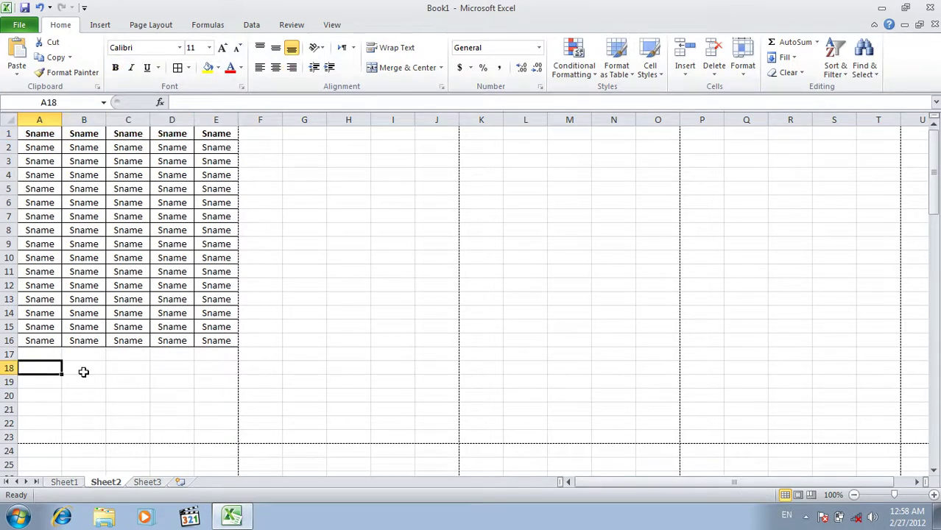
text(Sign)
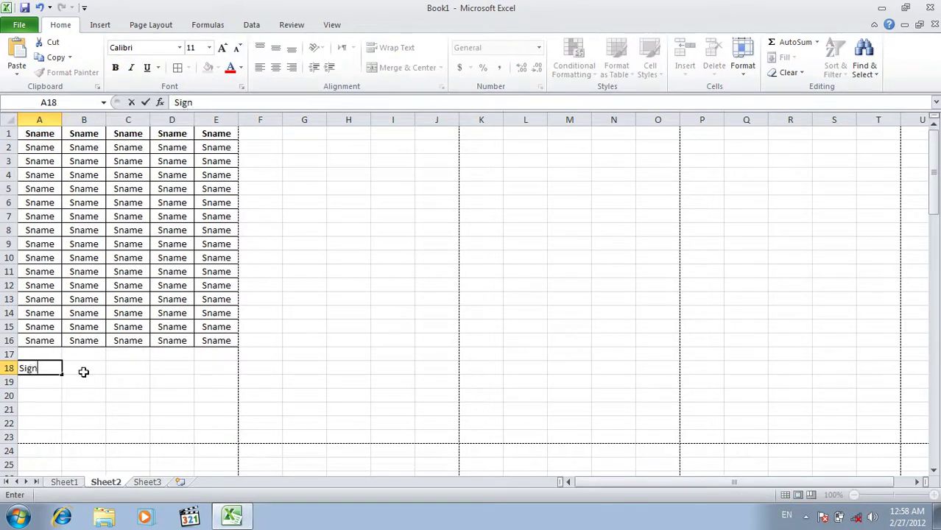
key(Return)
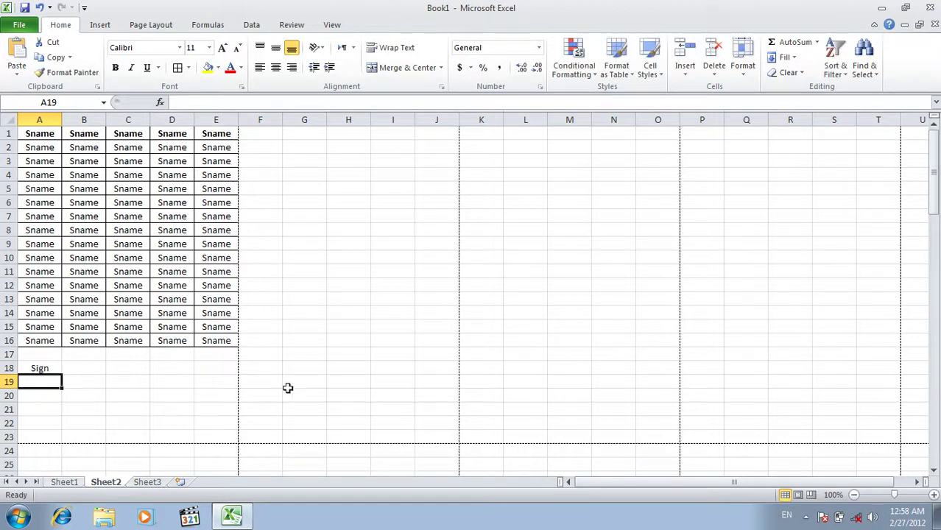
mouse_move(221, 339)
mouse_down()
mouse_move(171, 306)
mouse_move(45, 139)
mouse_up()
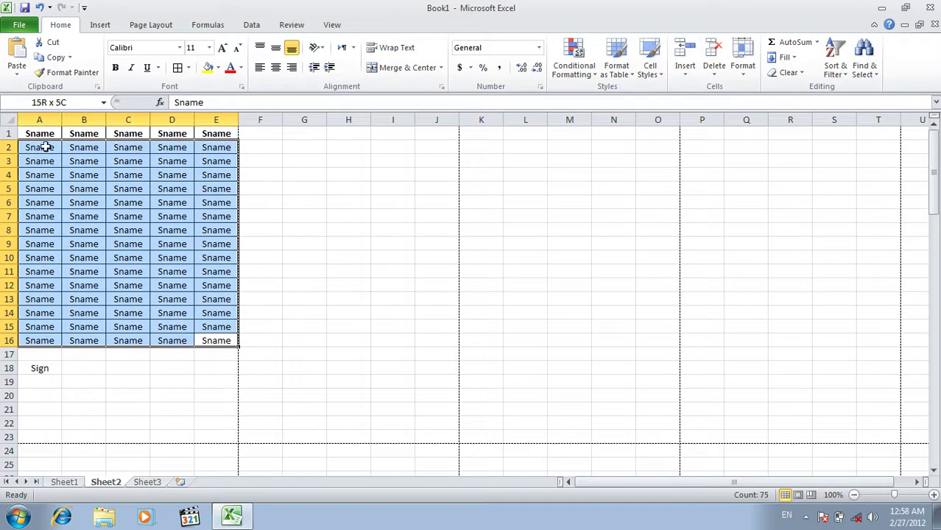
click(37, 382)
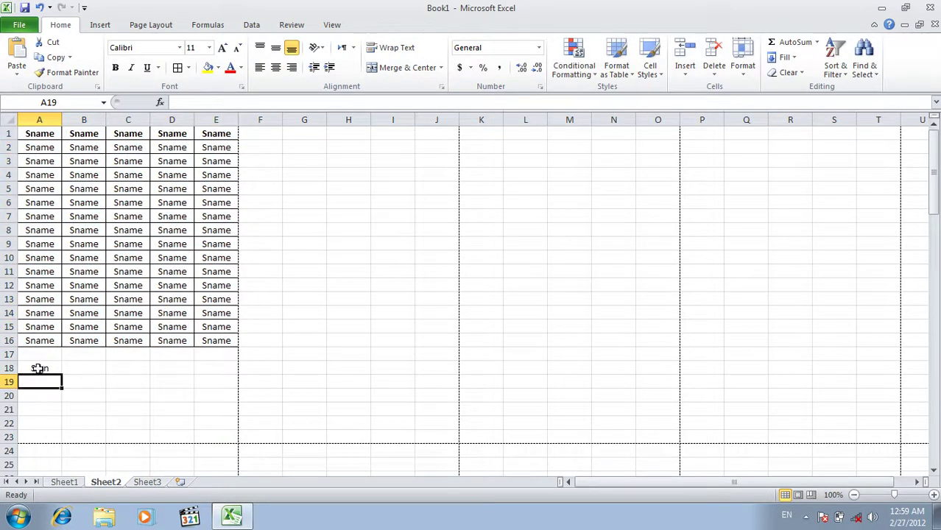
click(38, 368)
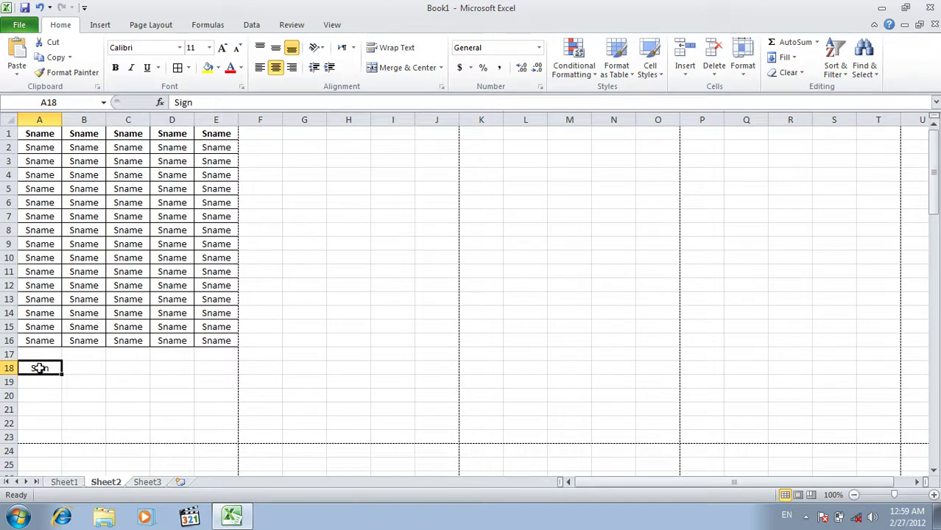
key(ctrl+b)
drag(52, 385, 107, 397)
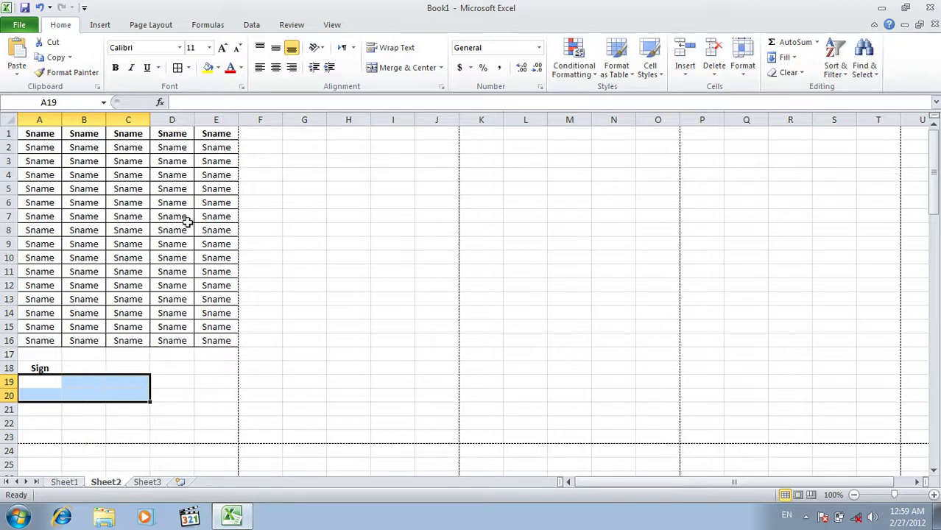
click(45, 383)
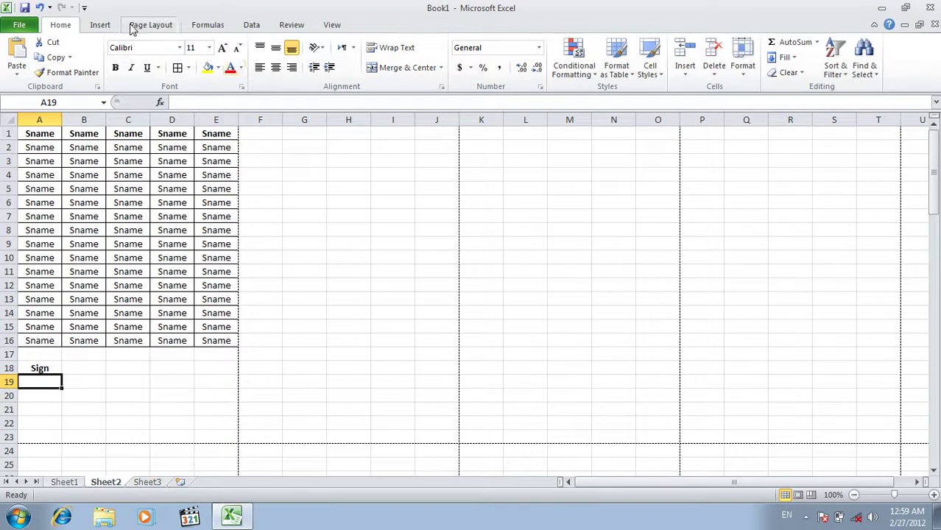
Start a Signature Line at A19 and confirm the info message to reach Signature Setup.
click(107, 25)
click(755, 50)
click(589, 308)
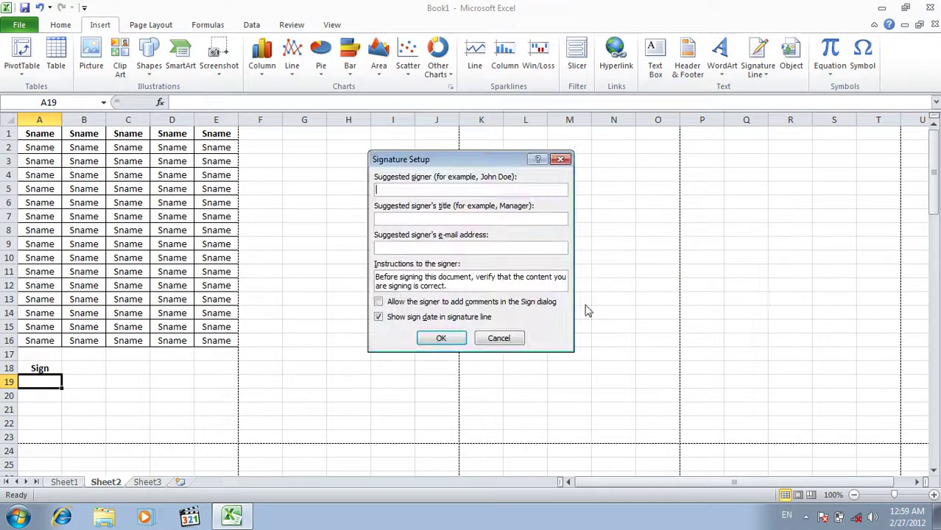
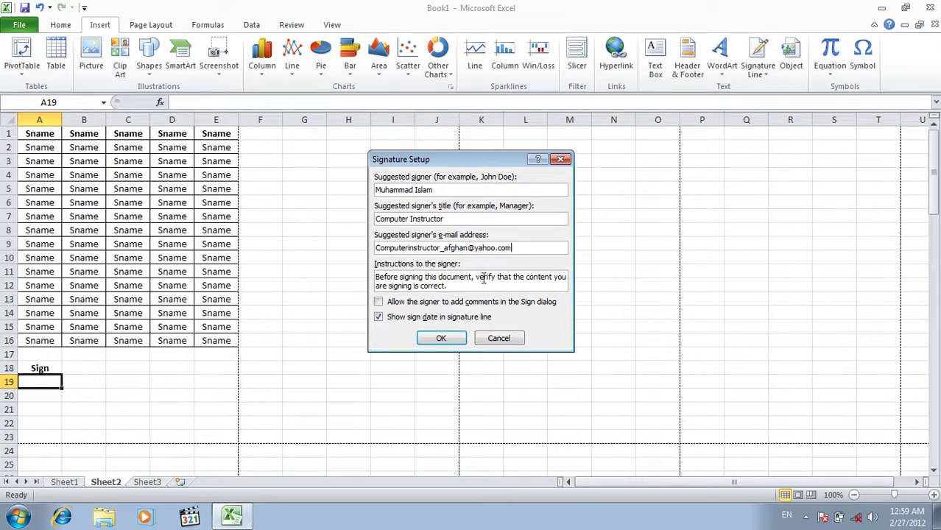
Confirm the Signature Setup to place the signer's name-and-title signature line under Sign.
click(440, 341)
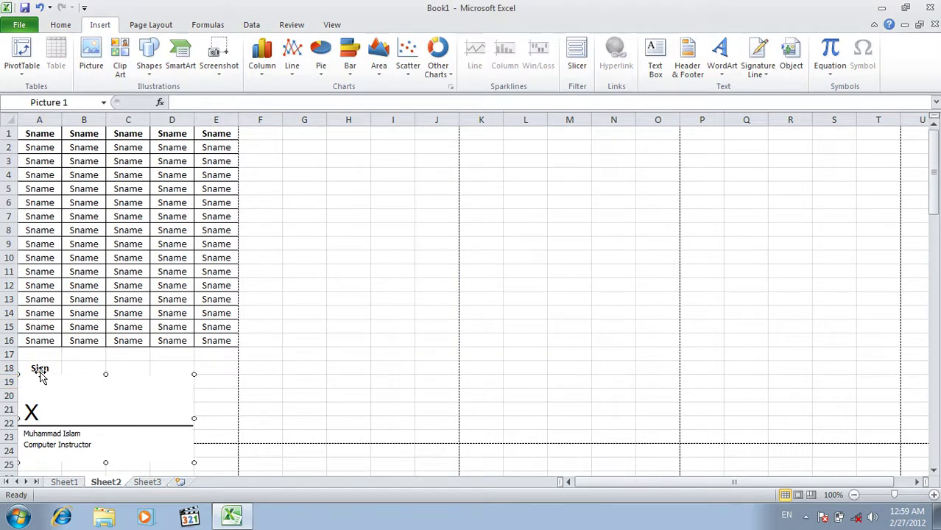
Delete the signature line and clear all Sname text from the A1:E16 table.
click(247, 382)
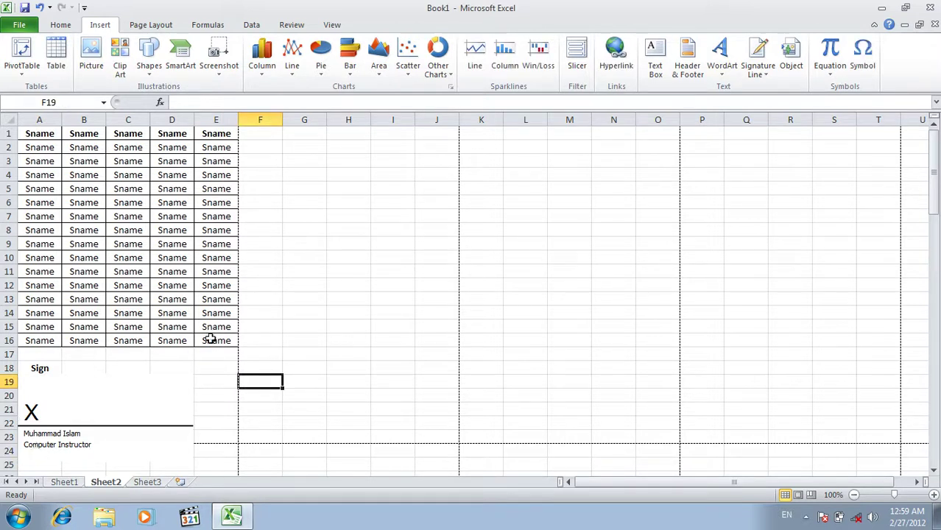
drag(211, 339, 31, 131)
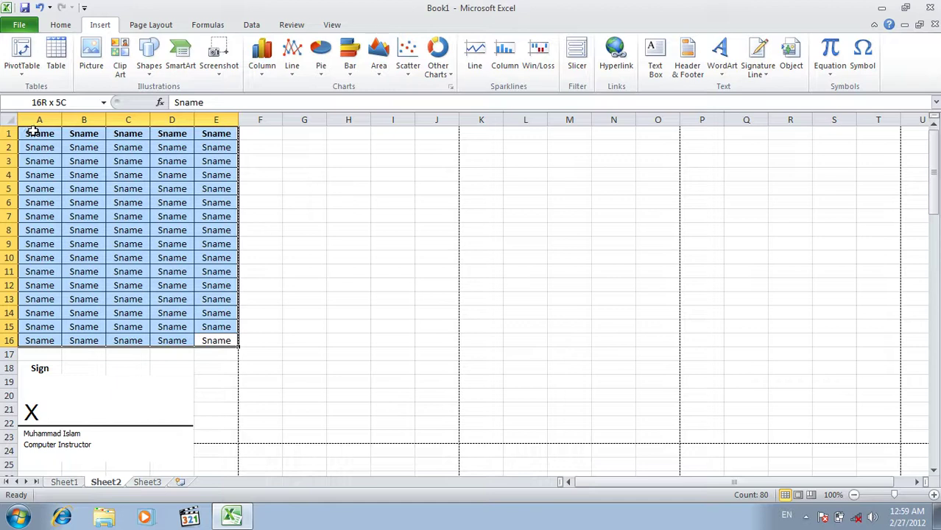
click(131, 401)
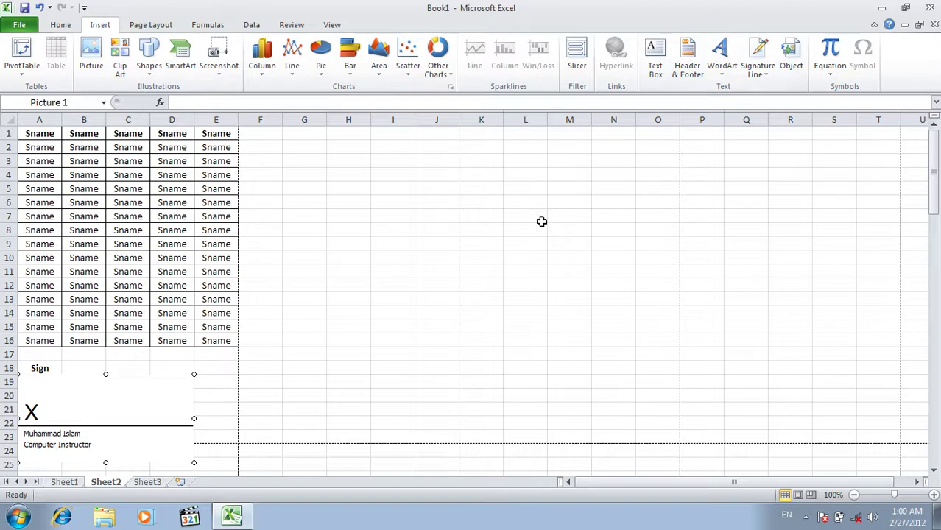
key(Delete)
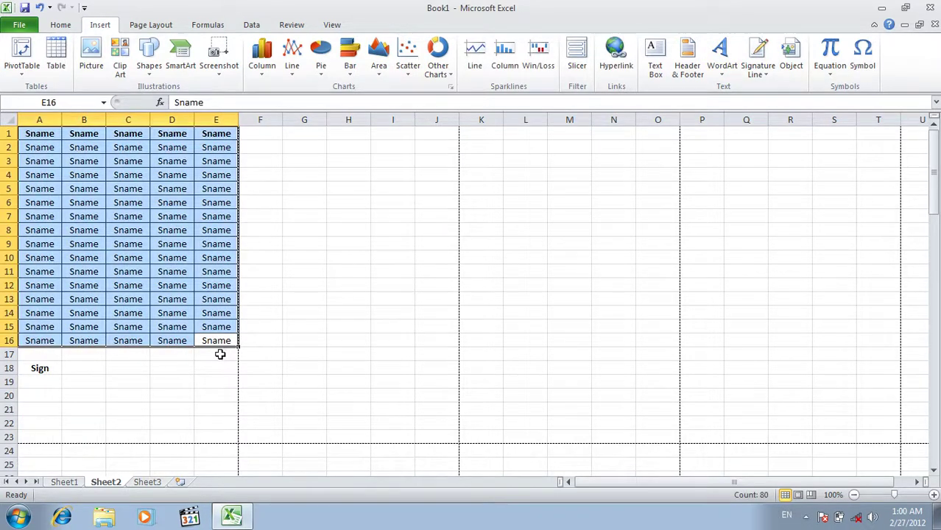
key(Delete)
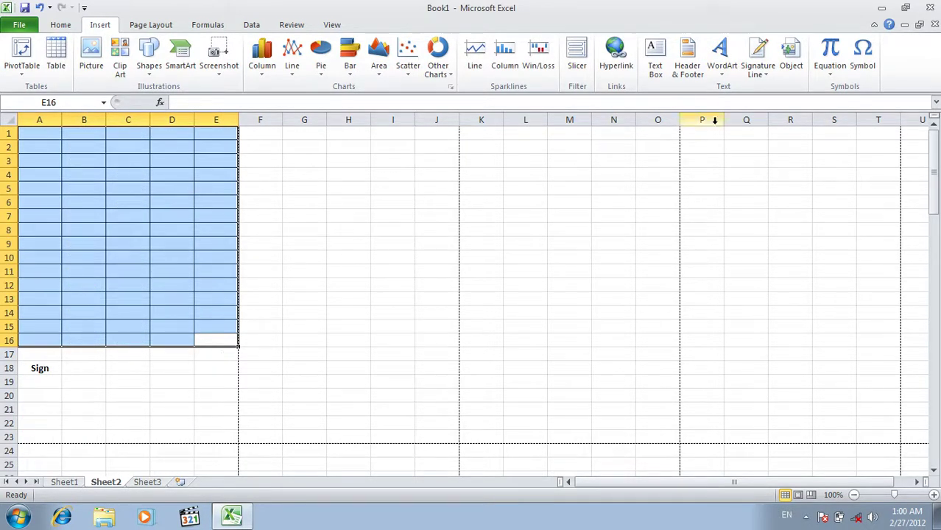
mouse_move(272, 134)
mouse_down()
mouse_move(400, 342)
mouse_move(423, 346)
mouse_move(240, 131)
mouse_move(422, 340)
mouse_move(248, 135)
mouse_up()
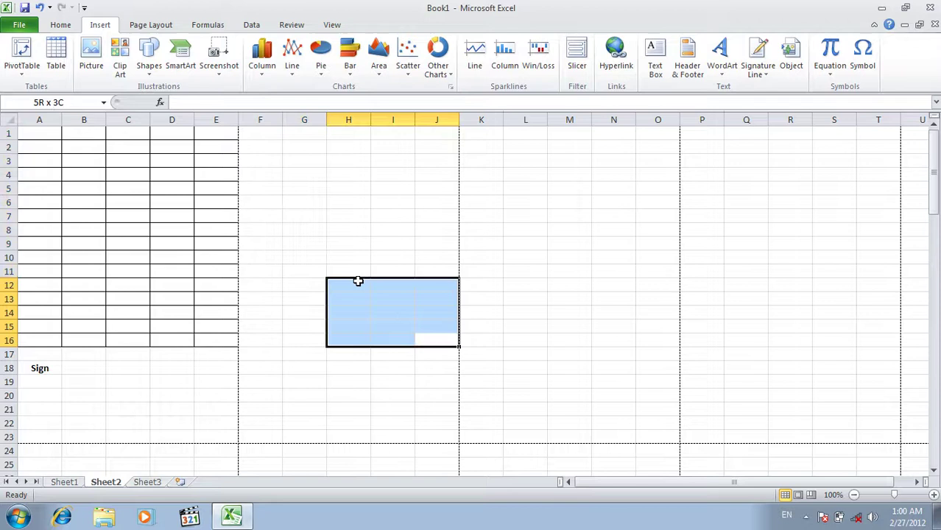
Embed the Desktop Word file Hardware.doc at cell F1 via Object's Create from File.
click(264, 134)
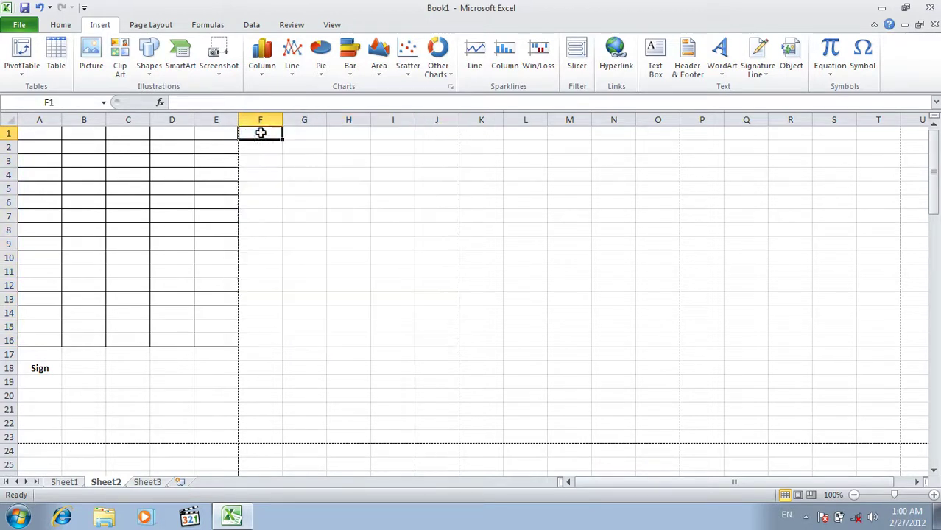
click(797, 61)
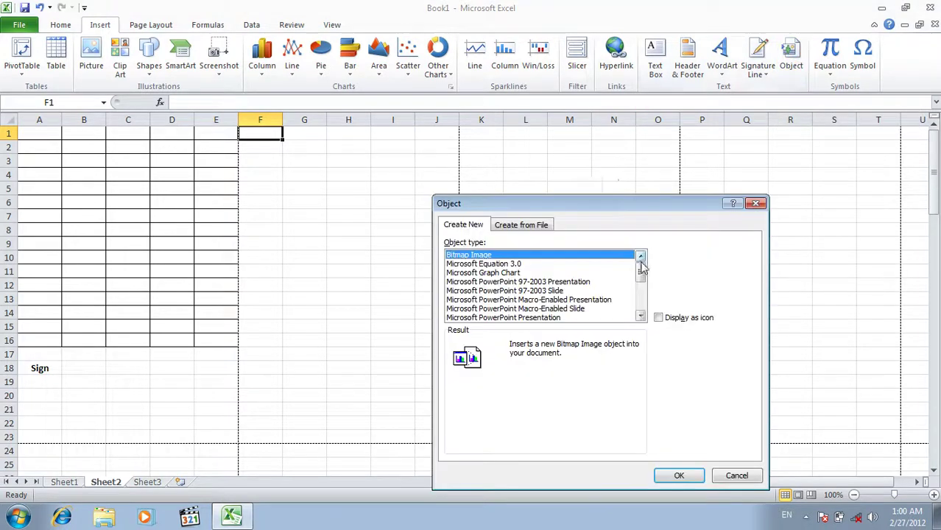
mouse_move(641, 271)
mouse_down()
mouse_move(641, 305)
mouse_move(515, 262)
mouse_up()
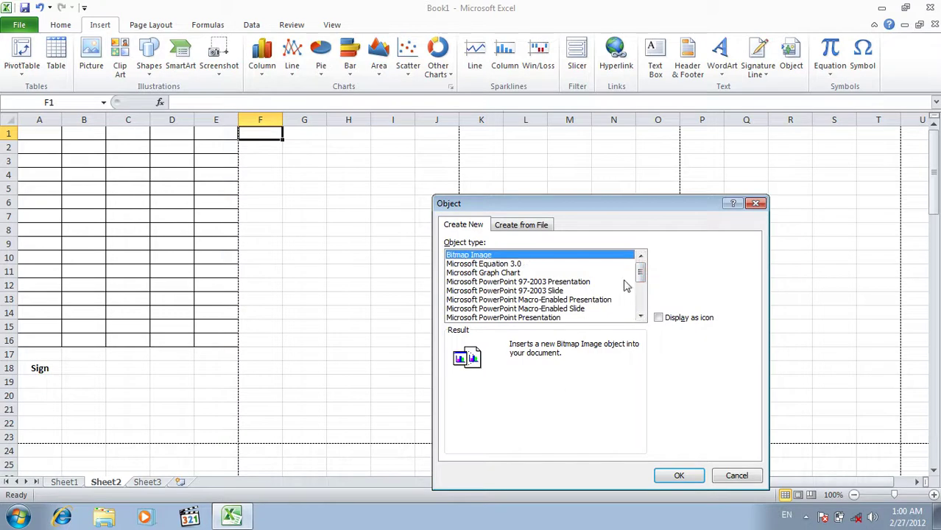
mouse_move(640, 272)
mouse_down()
mouse_move(642, 307)
mouse_move(642, 275)
mouse_move(642, 282)
mouse_up()
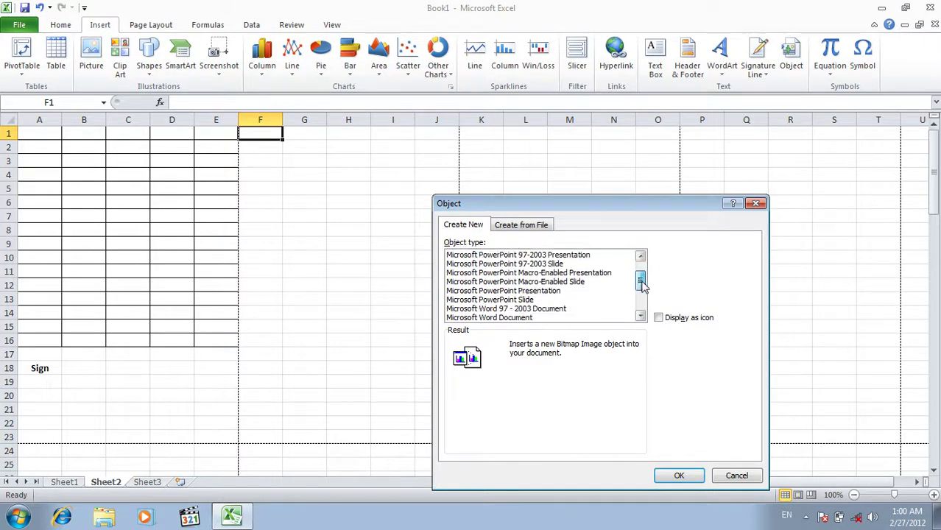
click(521, 292)
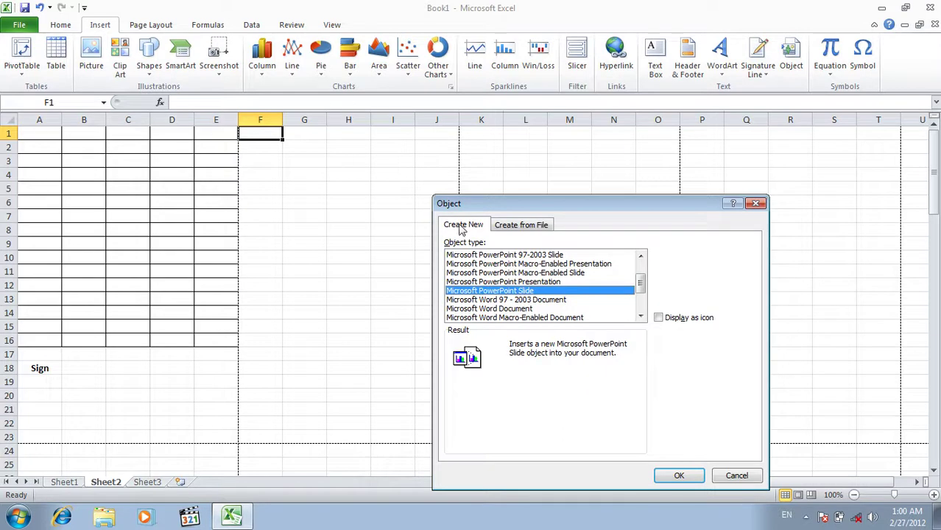
click(531, 228)
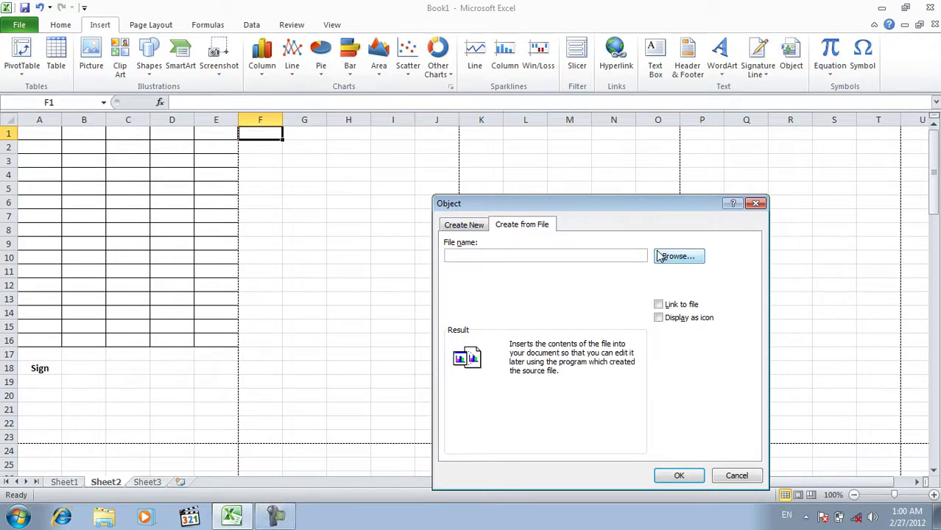
click(678, 257)
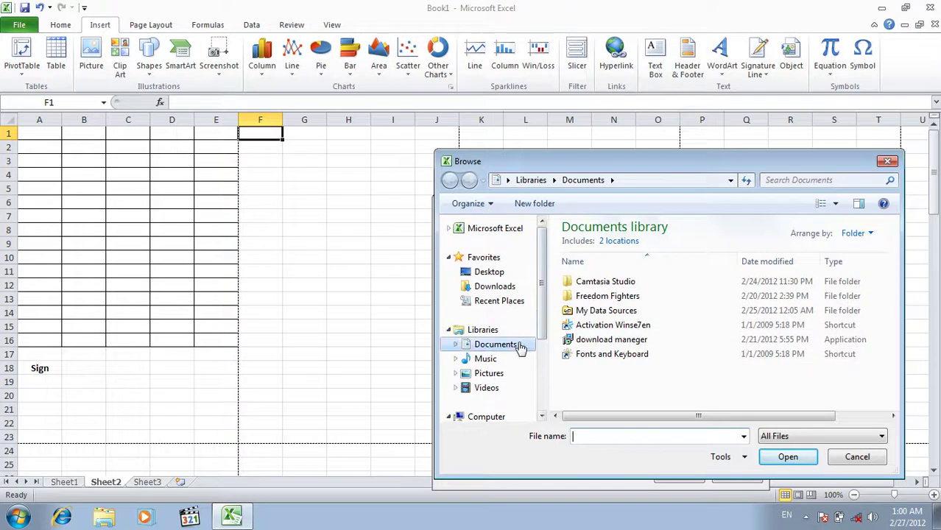
click(498, 276)
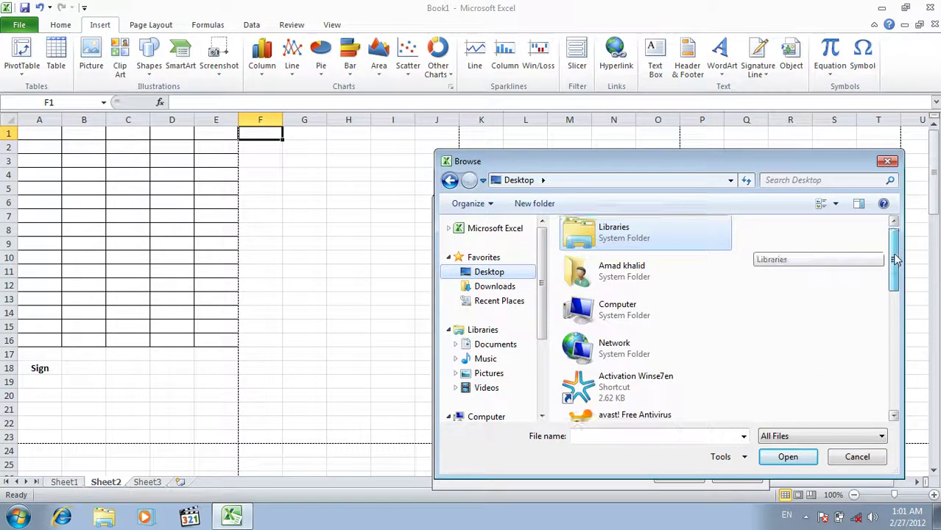
drag(896, 256, 905, 394)
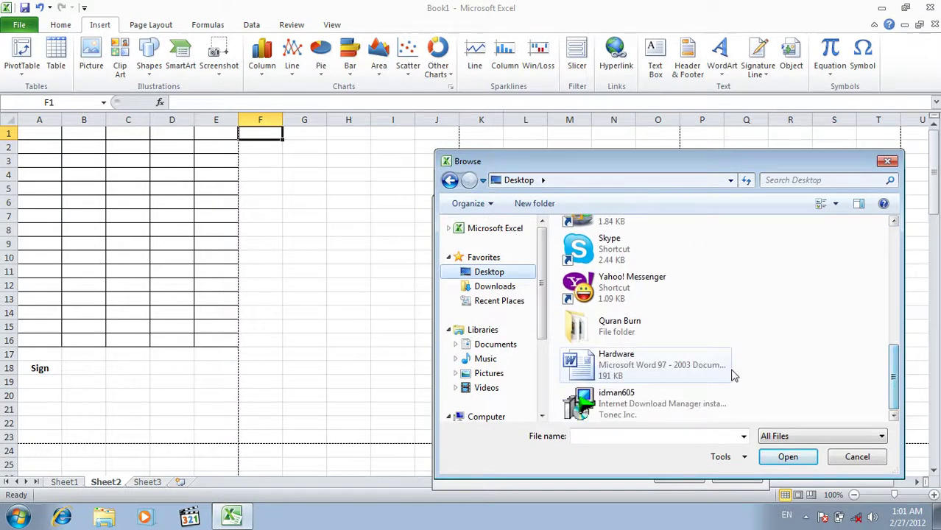
click(654, 364)
click(774, 458)
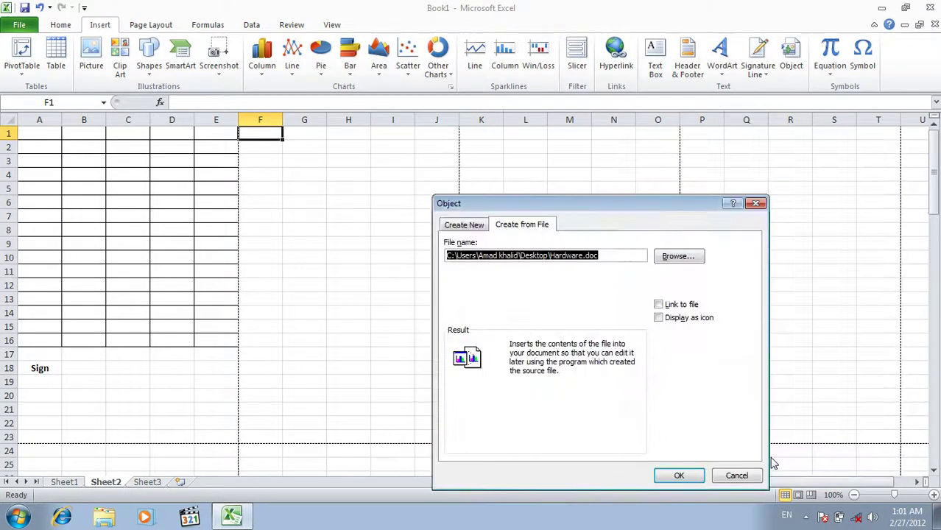
click(674, 475)
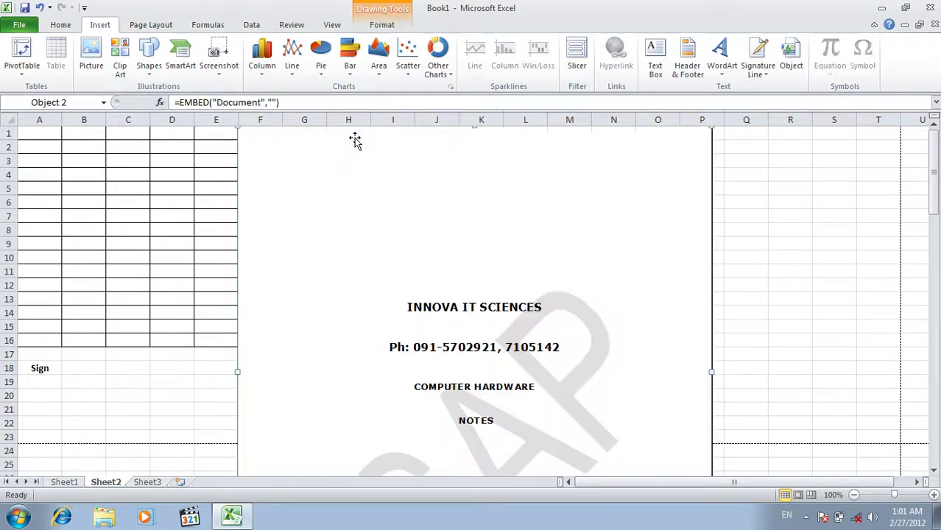
Delete the embedded Hardware.doc object and return the view to row 1.
drag(934, 181, 936, 229)
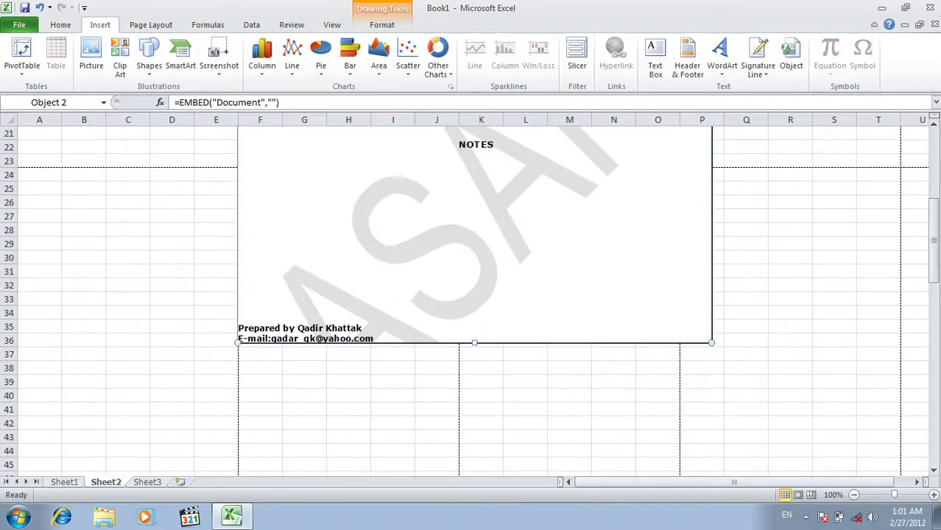
key(Delete)
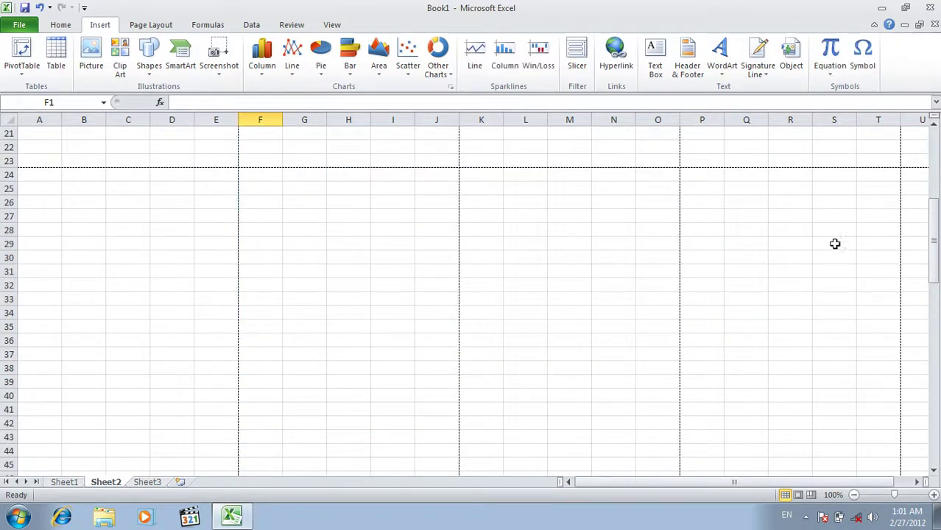
drag(935, 254, 935, 169)
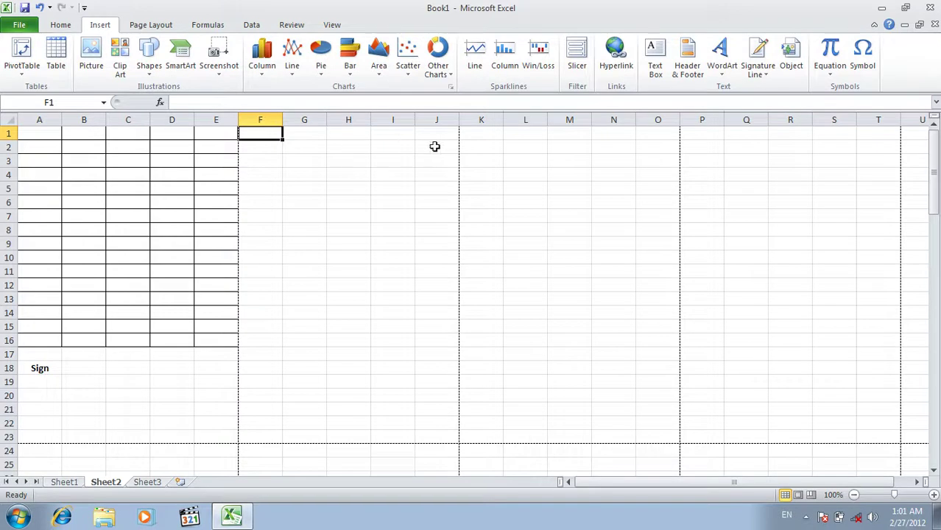
click(828, 77)
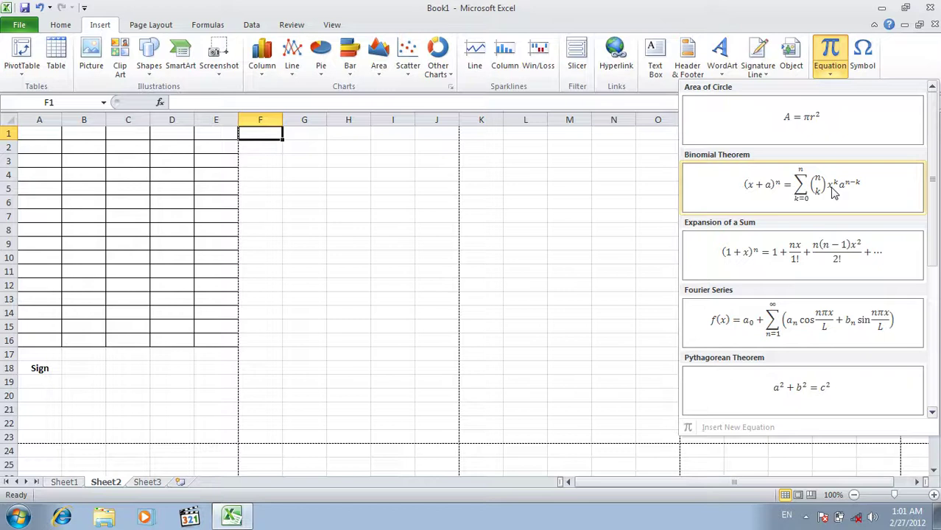
click(832, 190)
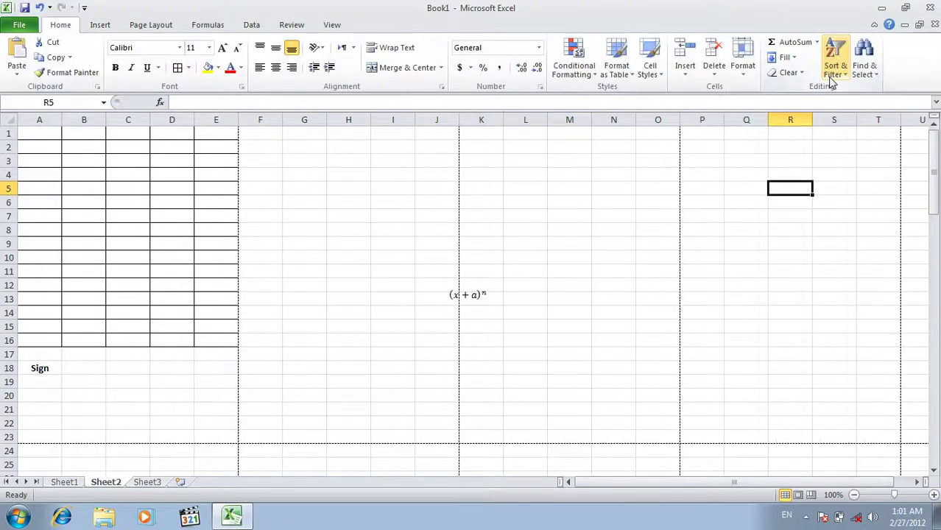
click(464, 294)
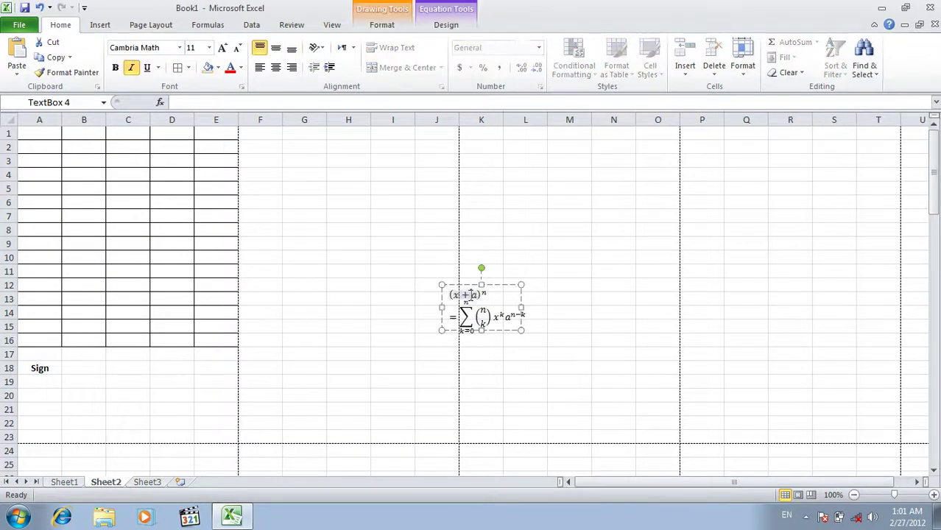
drag(522, 308, 680, 310)
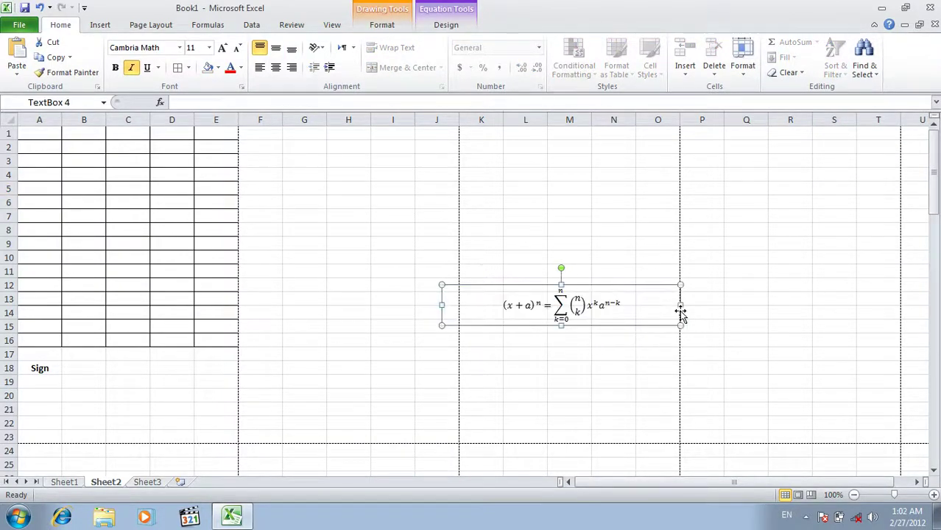
click(631, 303)
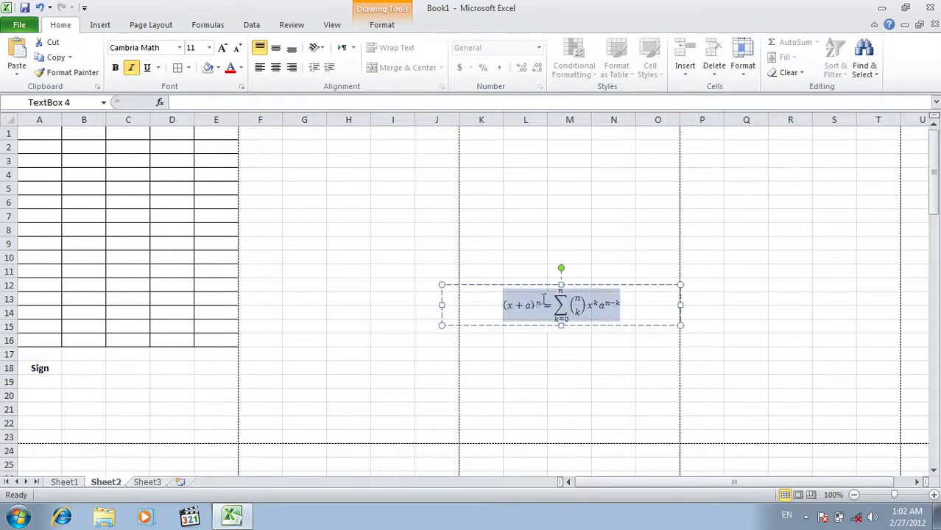
click(533, 306)
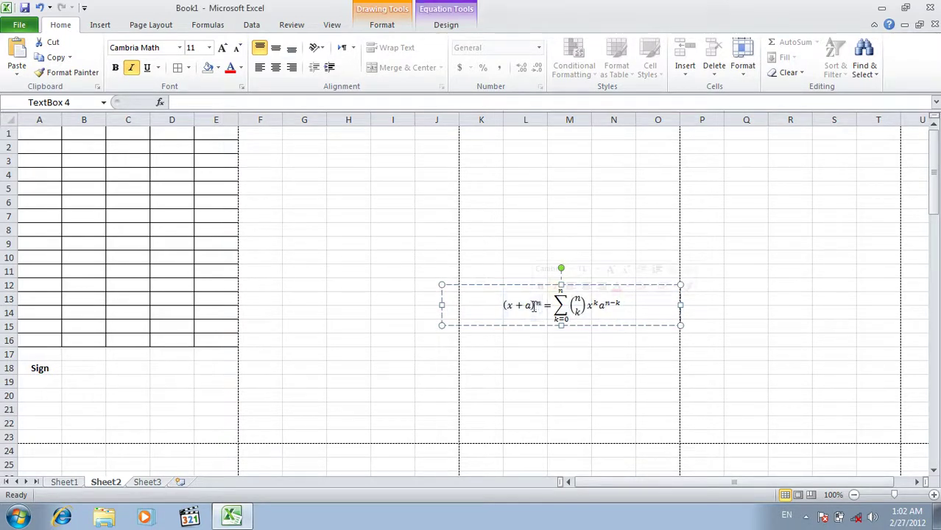
click(444, 24)
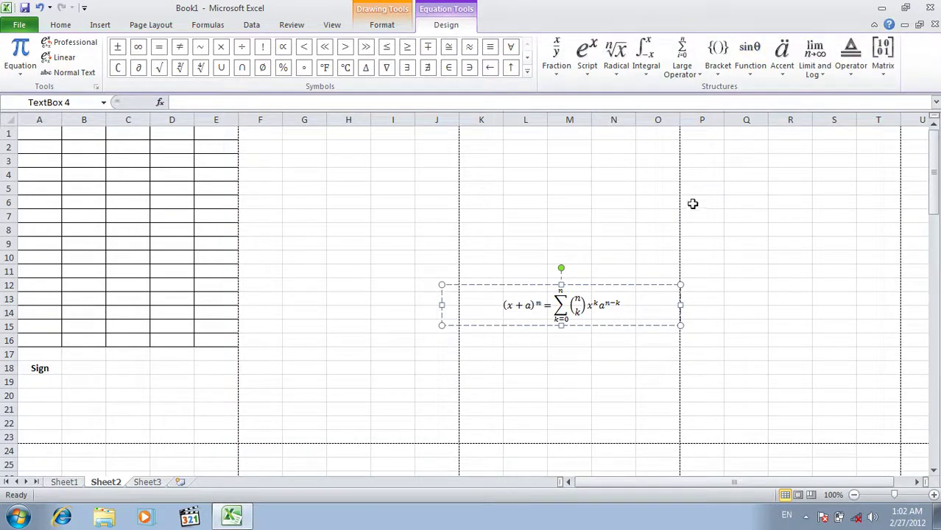
click(621, 286)
Remove the equation and insert the Austral currency sign ₳ into cell R5.
key(Delete)
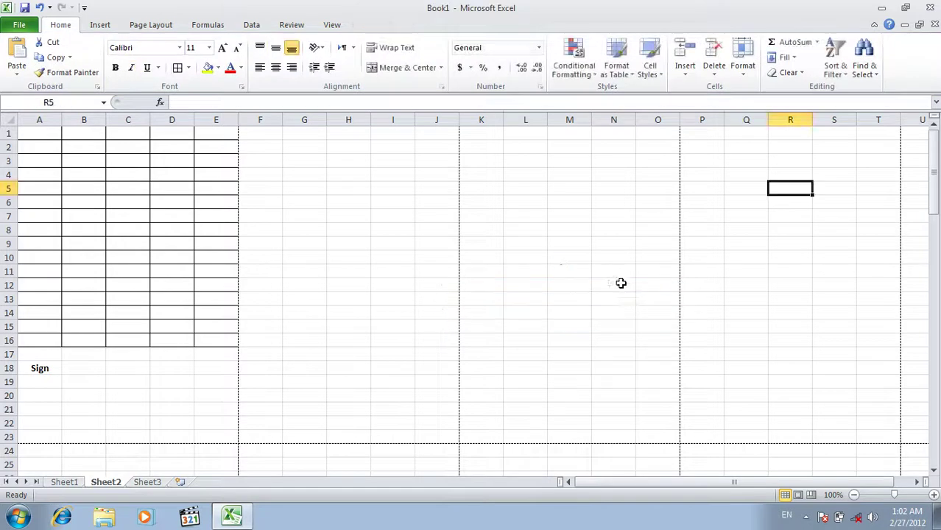
click(103, 25)
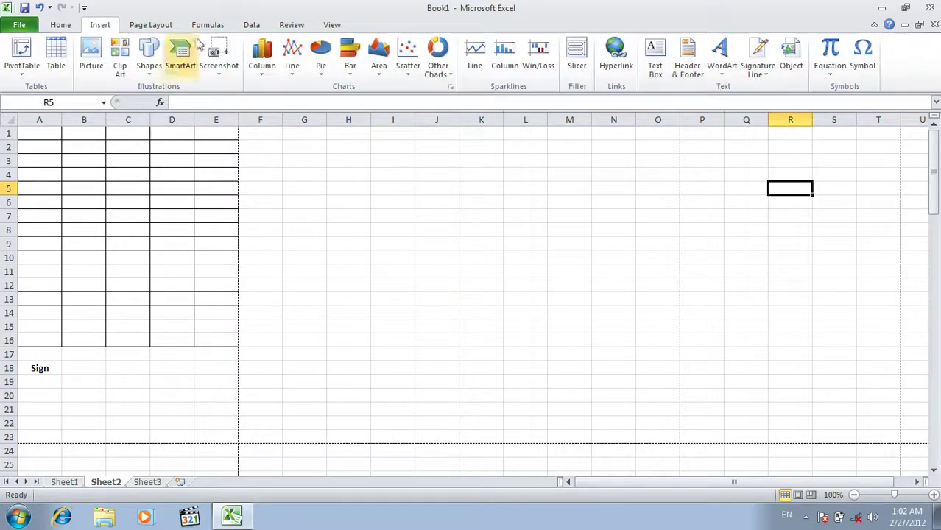
click(858, 57)
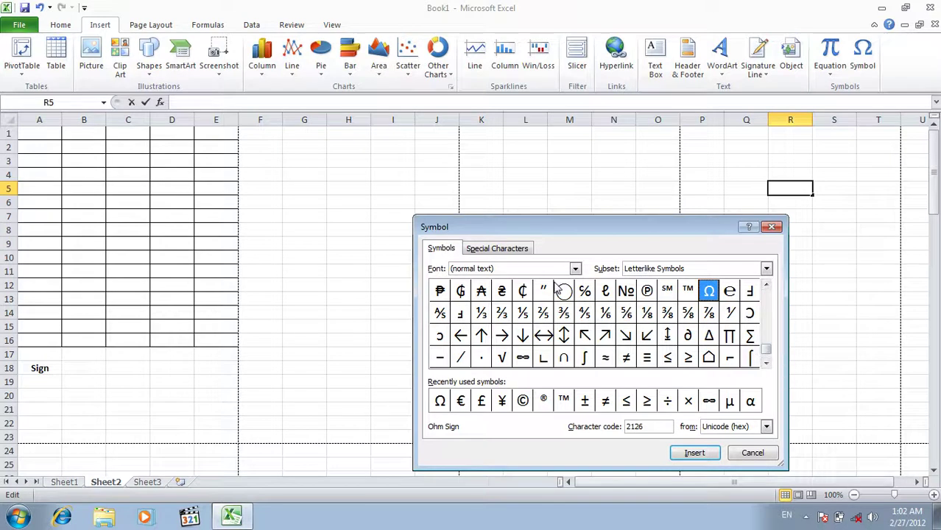
click(480, 292)
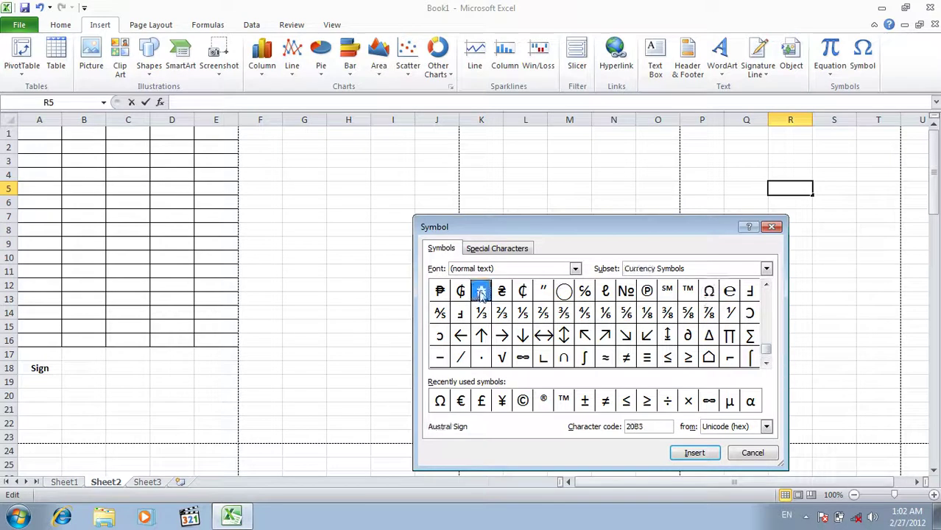
click(696, 455)
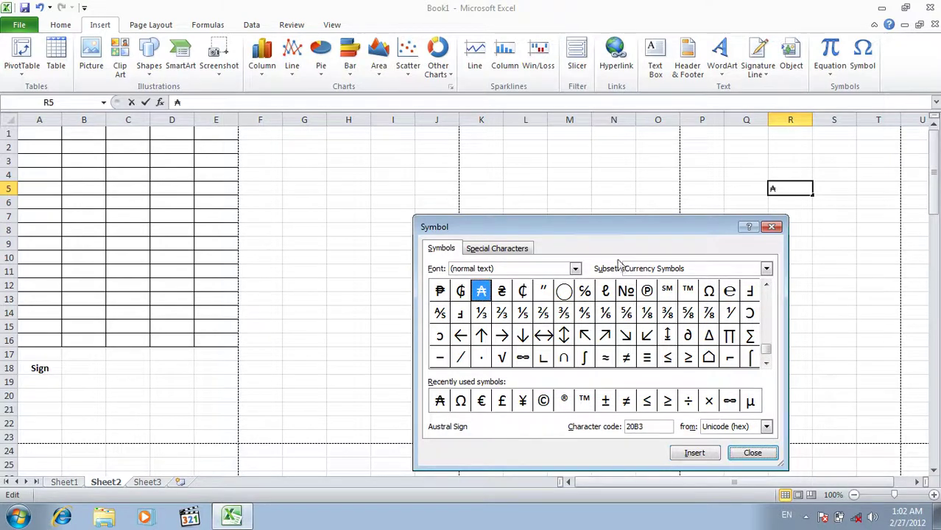
Append the Registered symbol ® from Special Characters and finish the R5 entry.
mouse_move(620, 224)
mouse_down()
mouse_move(565, 264)
mouse_move(554, 155)
mouse_up()
click(455, 181)
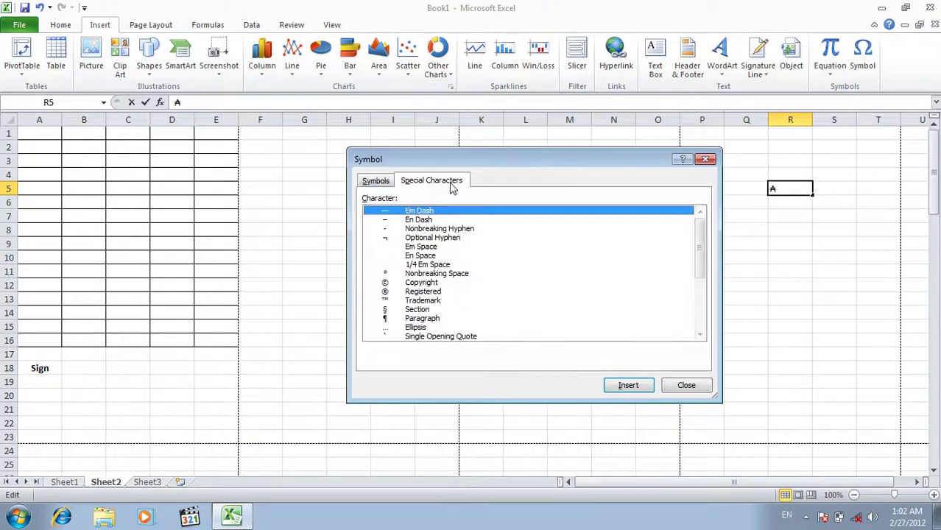
click(418, 309)
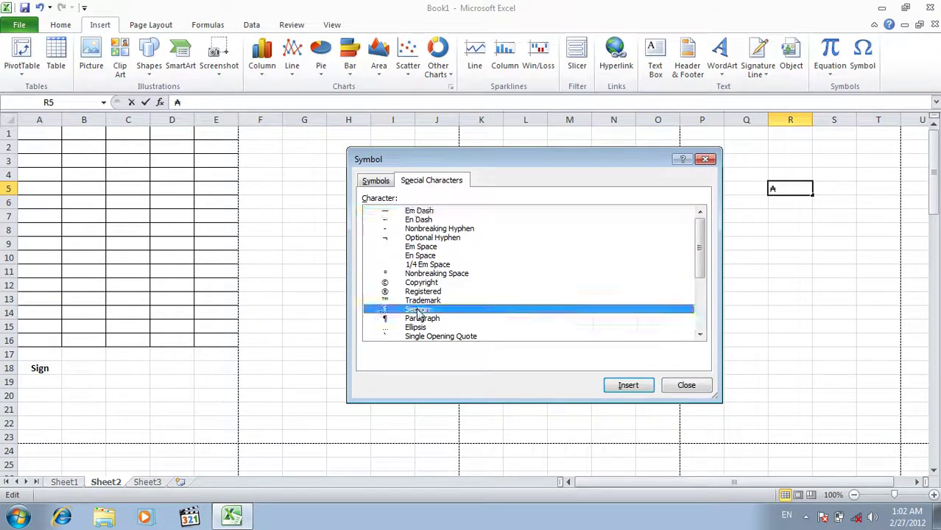
click(397, 285)
click(407, 293)
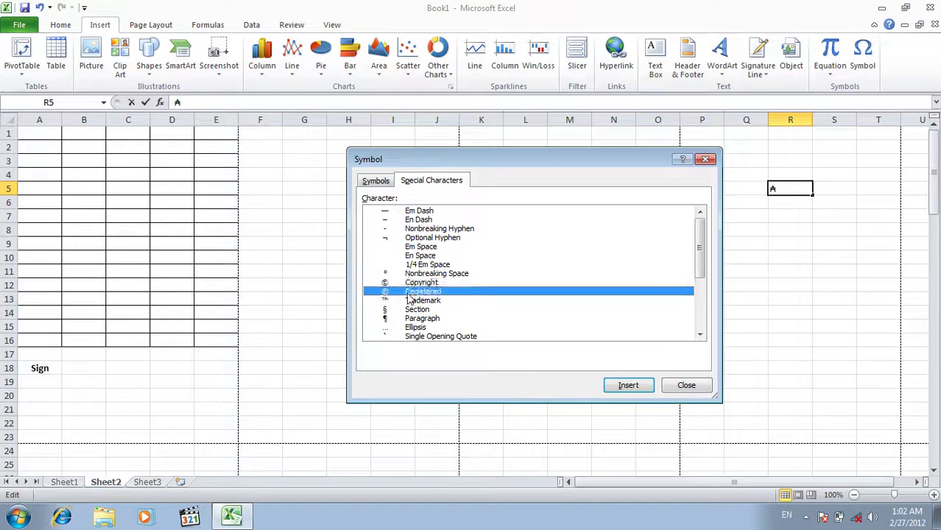
click(636, 392)
click(683, 385)
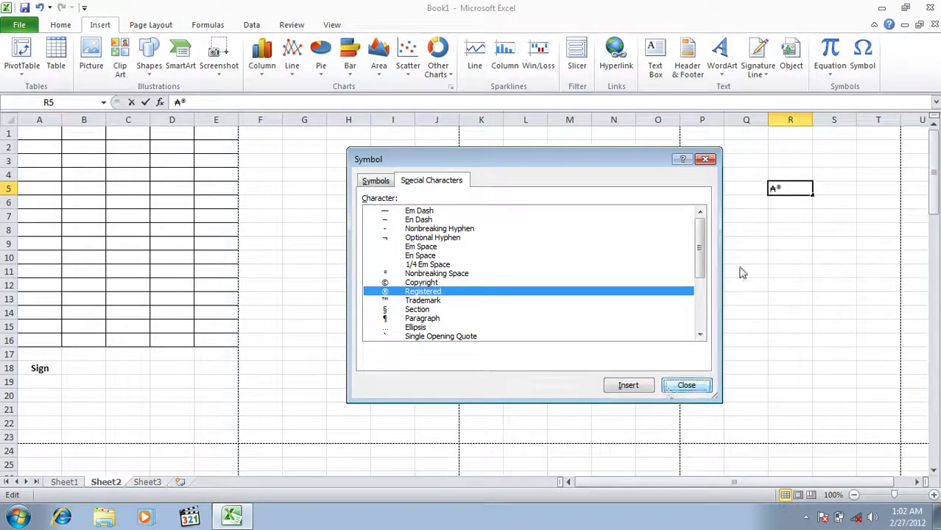
click(759, 224)
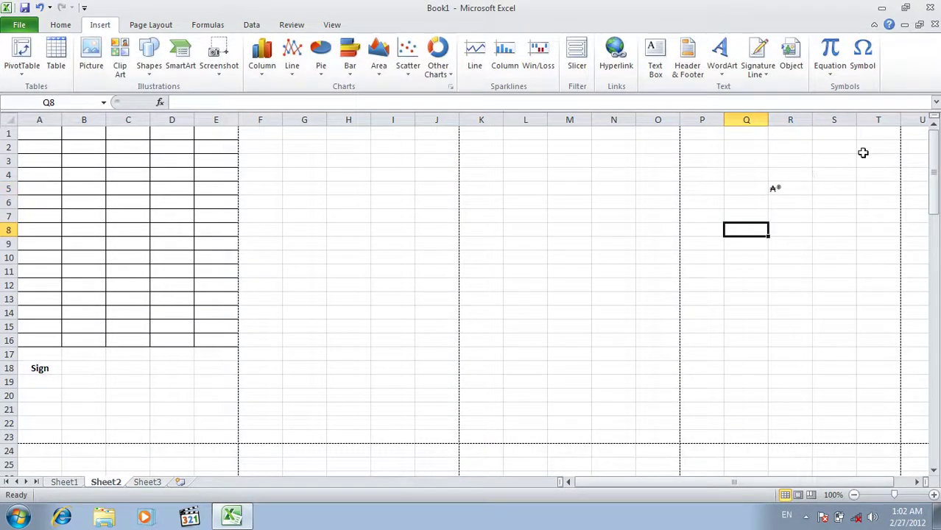